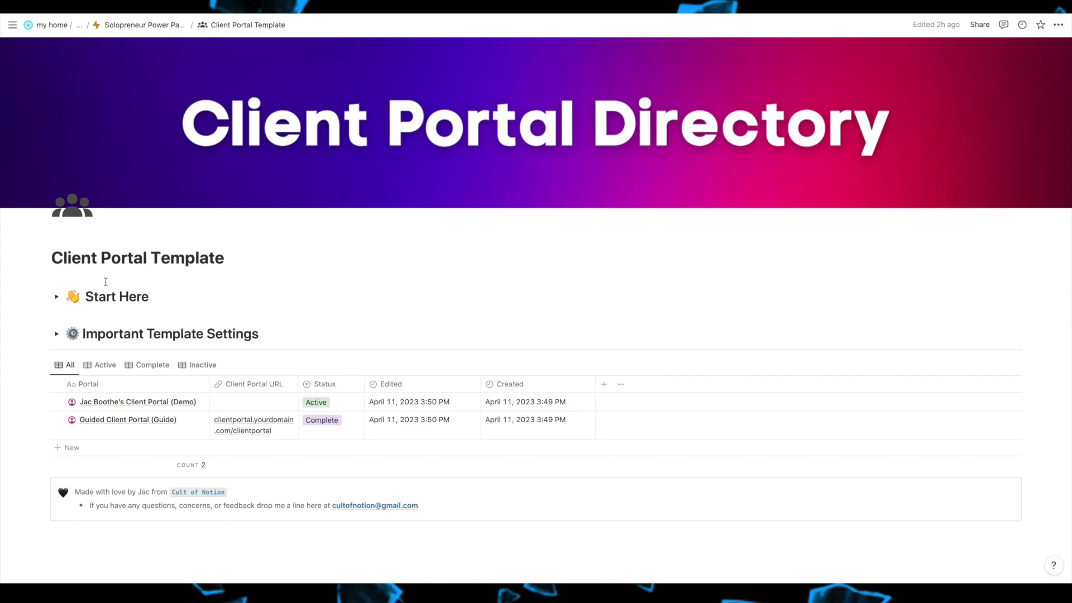
Check the Start Here section, collapse it, and expand Important Template Settings with the INSIDE the Client Portal Template list collapsed
{"action": "left_click", "coordinate": [56, 296]}
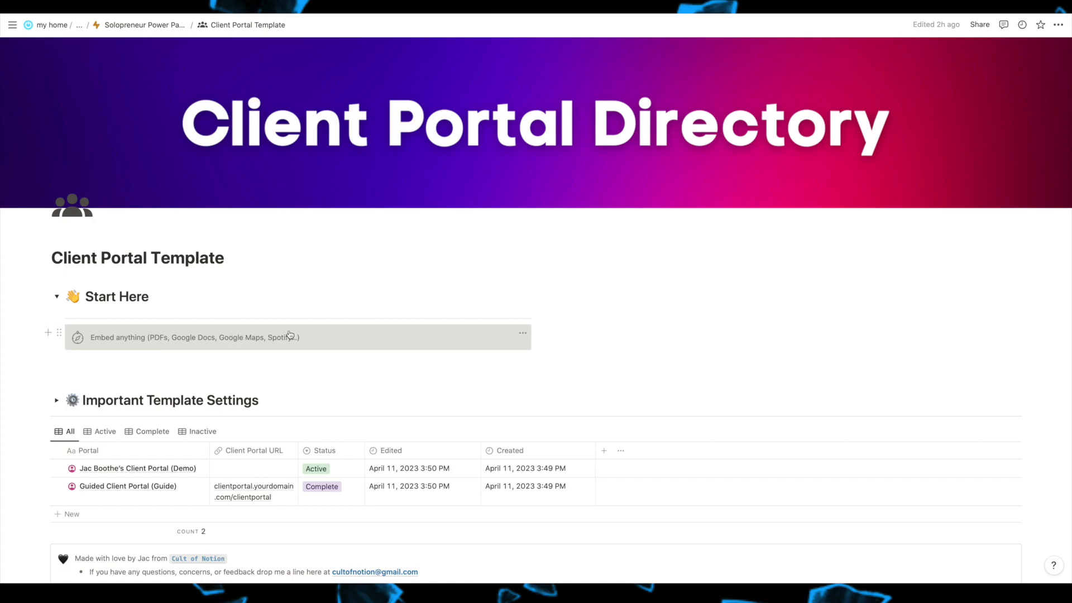
{"action": "left_click", "coordinate": [57, 296]}
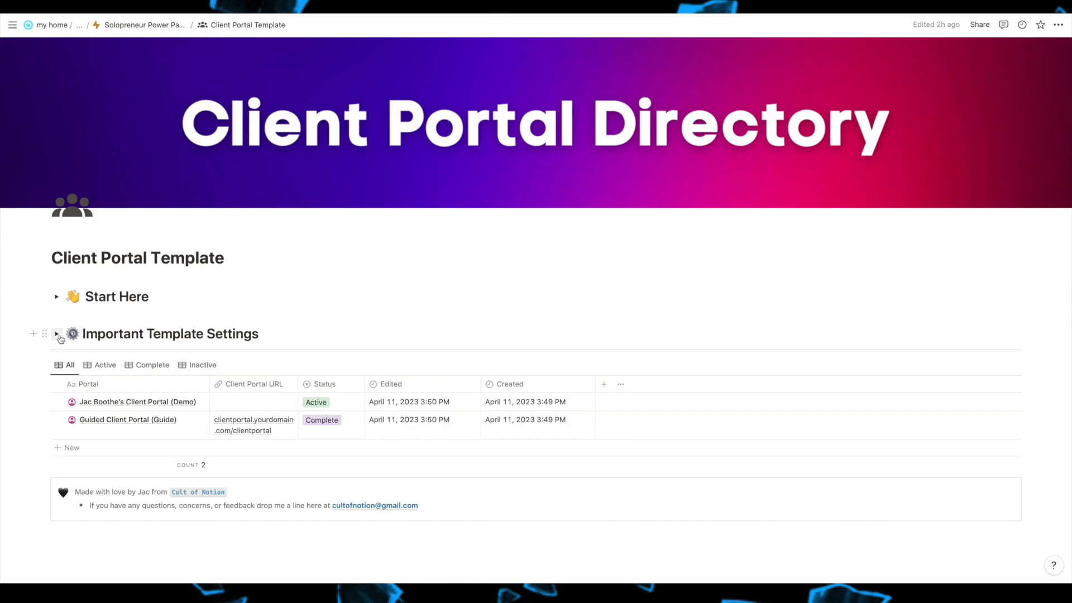
{"action": "left_click", "coordinate": [57, 334]}
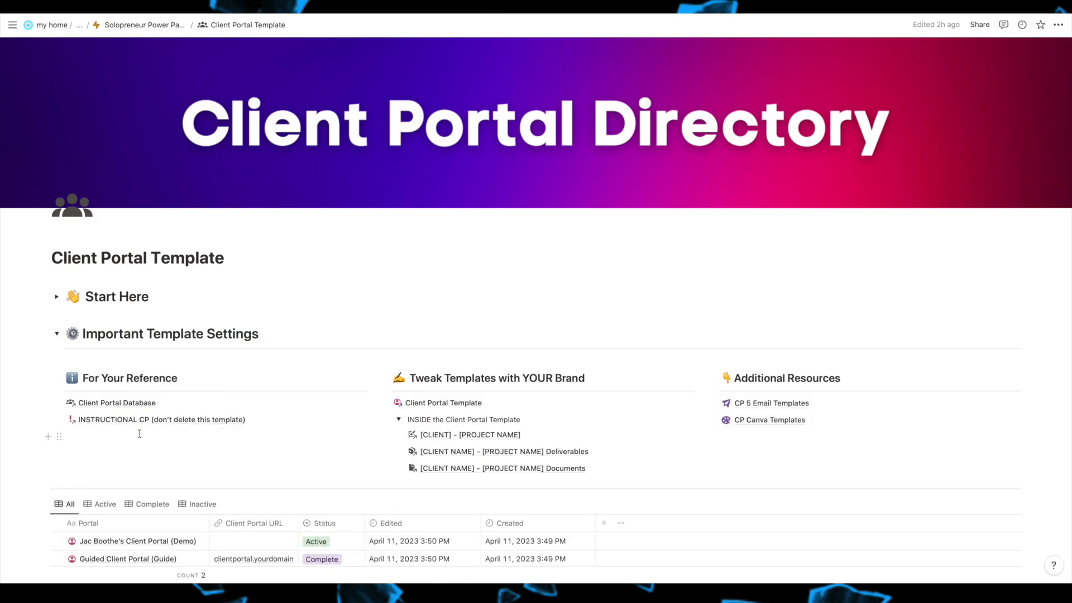
{"action": "left_click", "coordinate": [398, 419]}
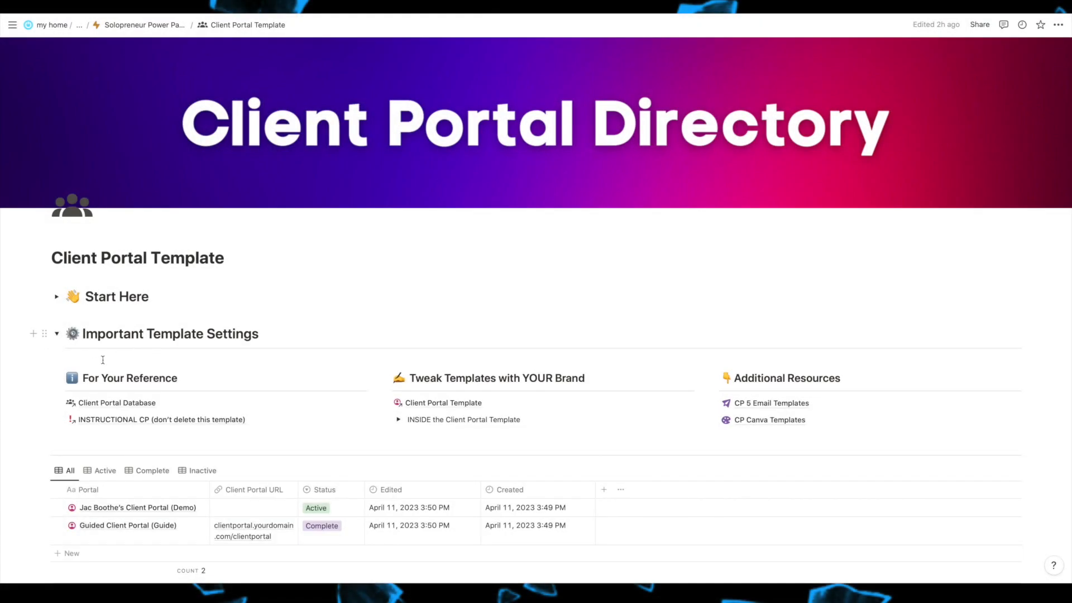
View the Client Portal Database page and return to the Client Portal Template directory
{"action": "left_click", "coordinate": [133, 403]}
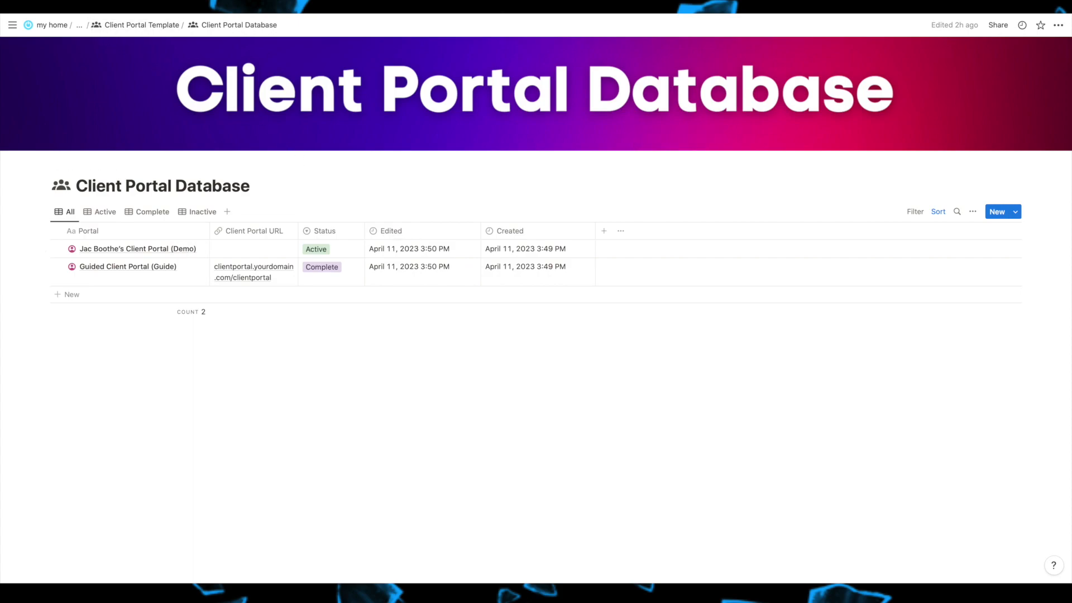
{"action": "key", "text": "super+bracketleft"}
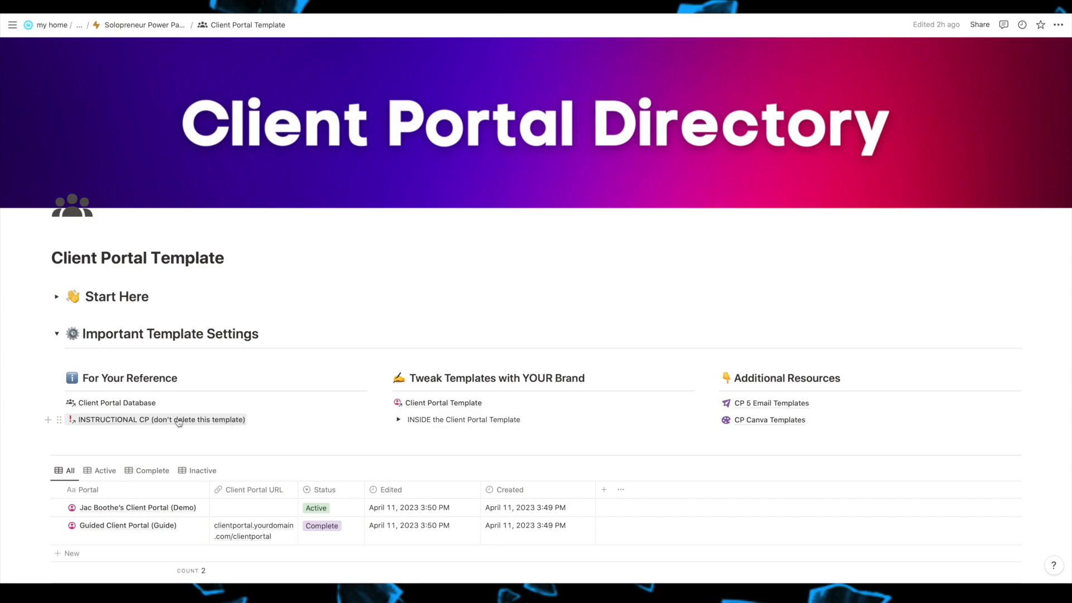
Open the INSTRUCTIONAL CP template and read its new-portal checklist and the notes beside the Start Here section
{"action": "left_click", "coordinate": [128, 422]}
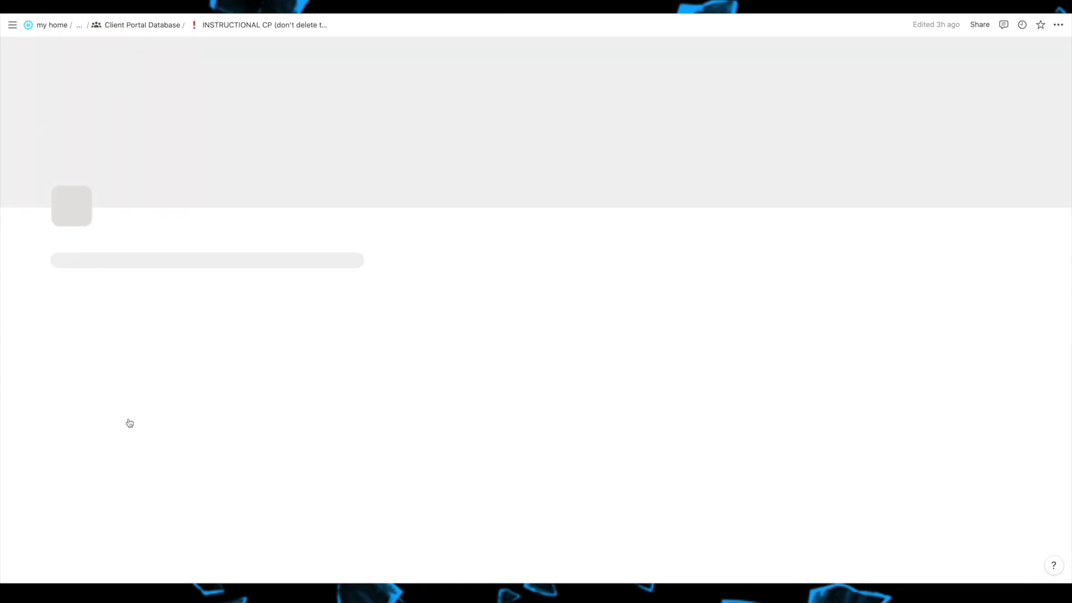
{"action": "scroll", "coordinate": [621, 372], "scroll_direction": "down", "scroll_amount": 5}
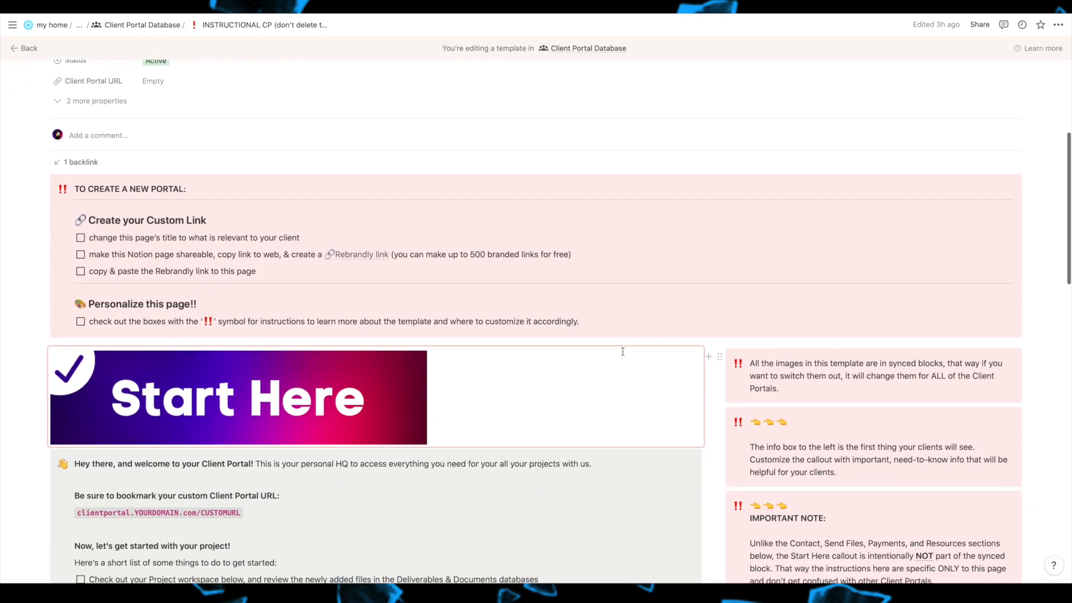
{"action": "scroll", "coordinate": [481, 135], "scroll_direction": "down", "scroll_amount": 1}
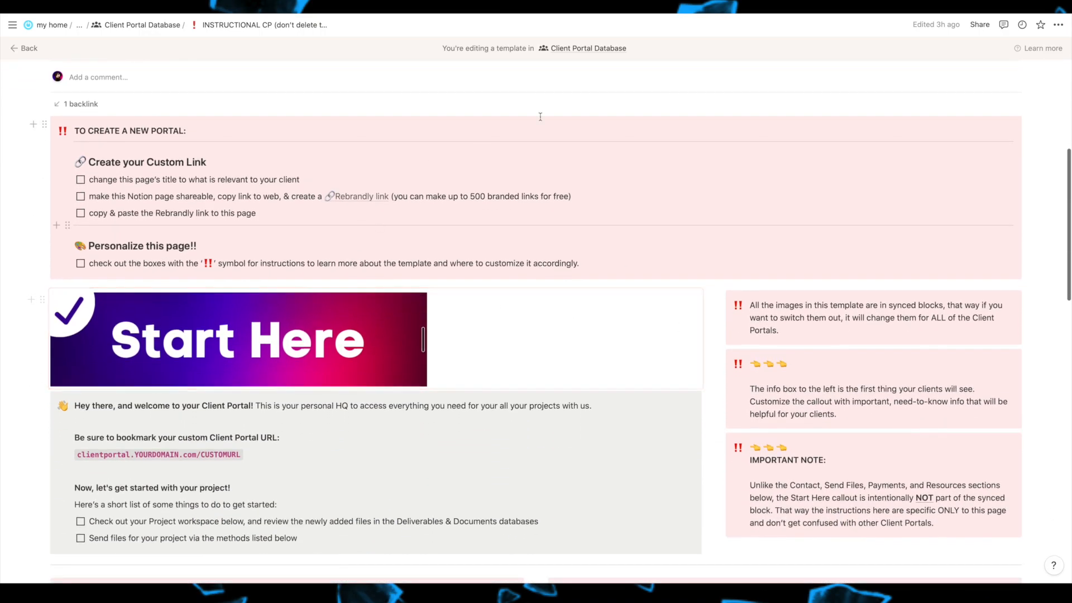
{"action": "scroll", "coordinate": [765, 174], "scroll_direction": "down", "scroll_amount": 3}
{"action": "scroll", "coordinate": [589, 339], "scroll_direction": "up", "scroll_amount": 2}
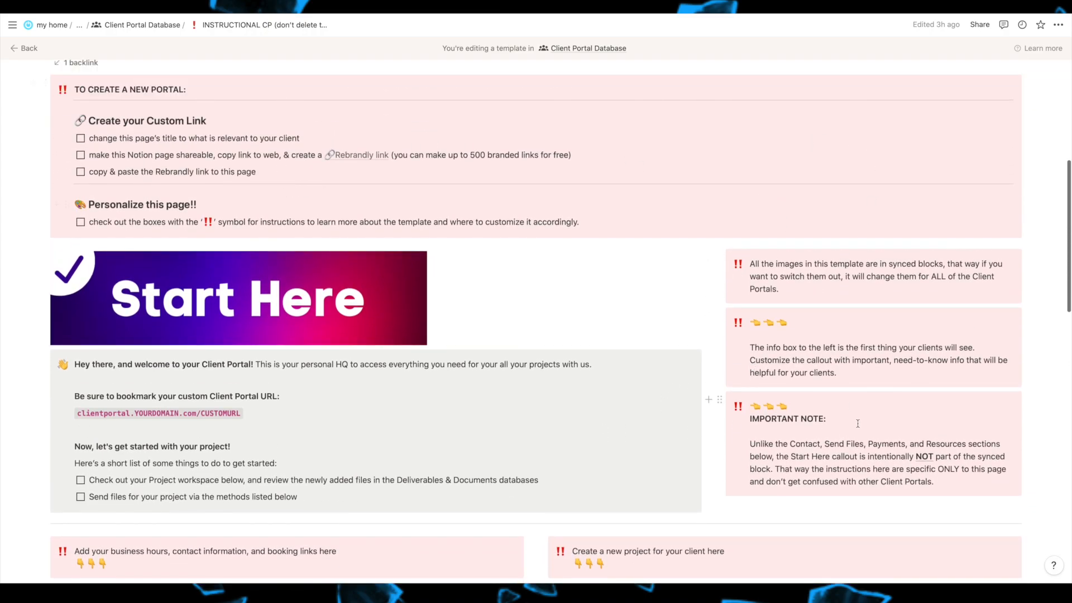
Read the instruction callouts for the Contact, Projects, Send Files and Payments sections of the instructional template
{"action": "scroll", "coordinate": [857, 423], "scroll_direction": "down", "scroll_amount": 6}
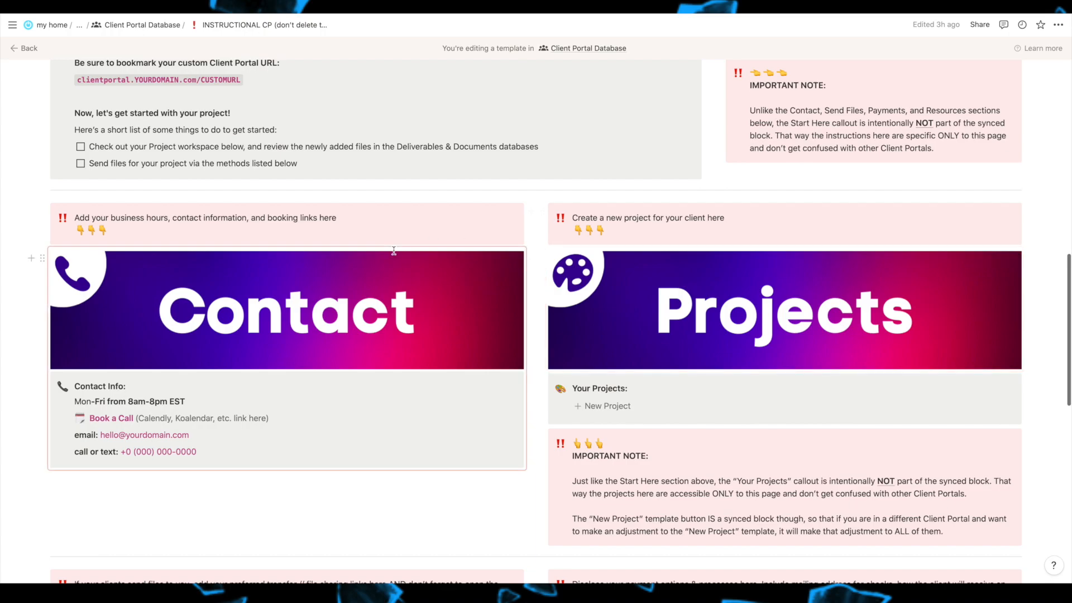
{"action": "scroll", "coordinate": [294, 218], "scroll_direction": "down", "scroll_amount": 1}
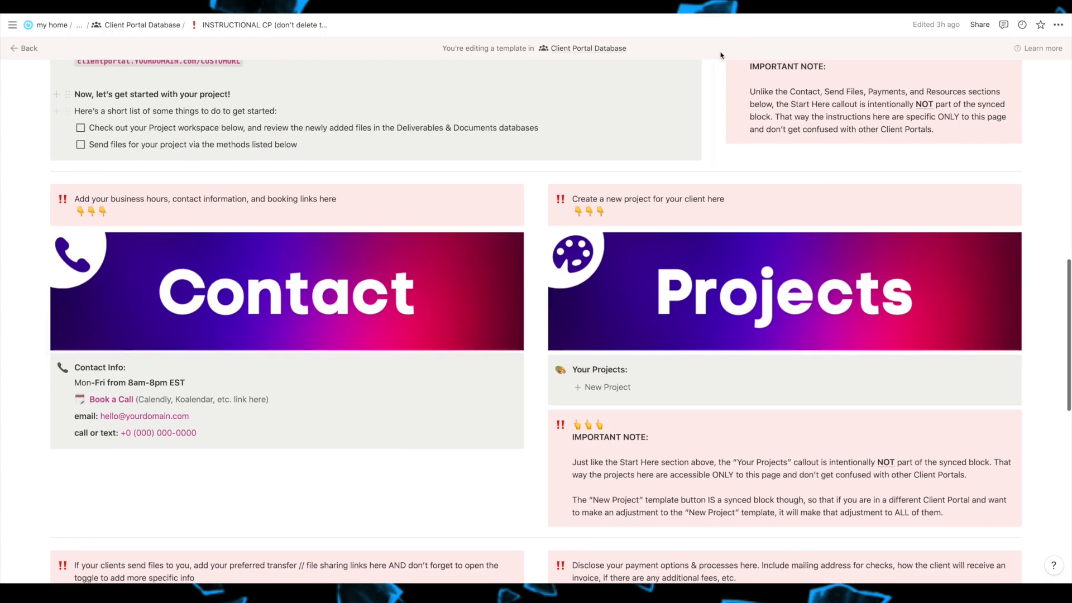
{"action": "scroll", "coordinate": [796, 103], "scroll_direction": "up", "scroll_amount": 1}
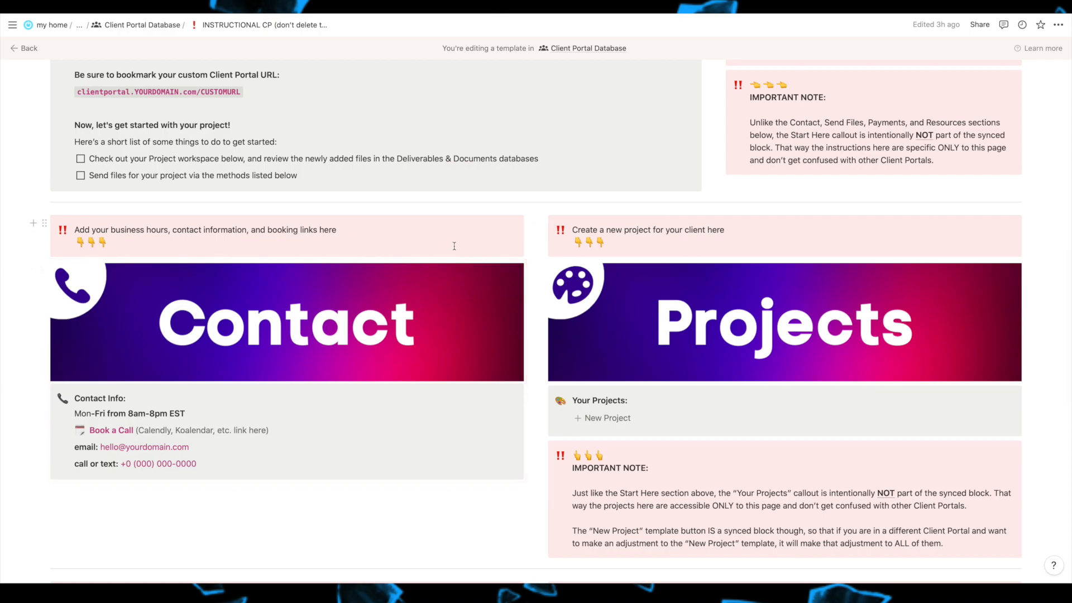
{"action": "scroll", "coordinate": [429, 272], "scroll_direction": "down", "scroll_amount": 3}
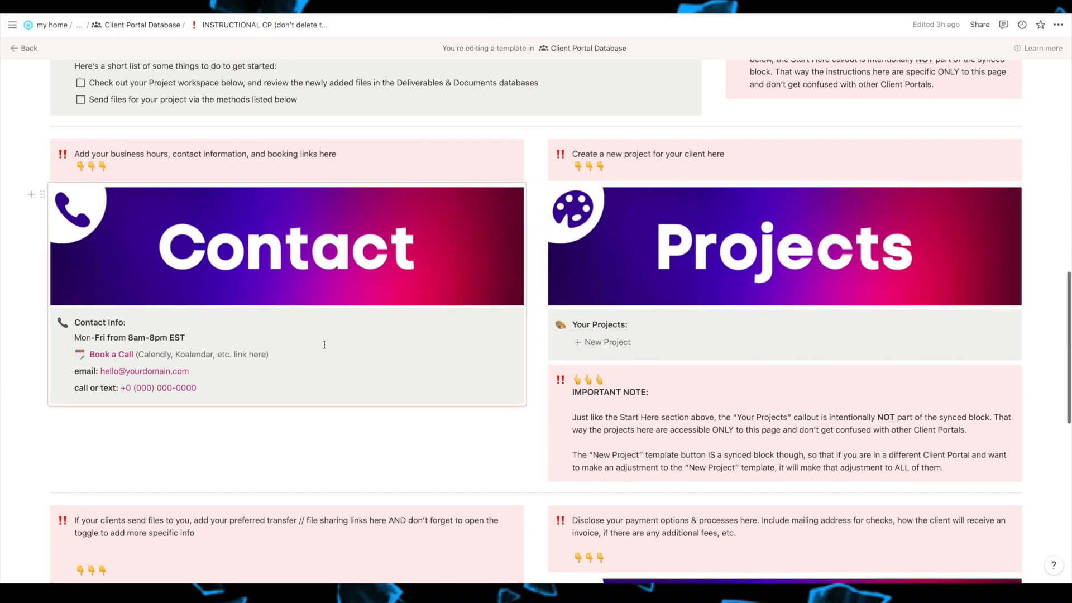
{"action": "scroll", "coordinate": [481, 359], "scroll_direction": "down", "scroll_amount": 4}
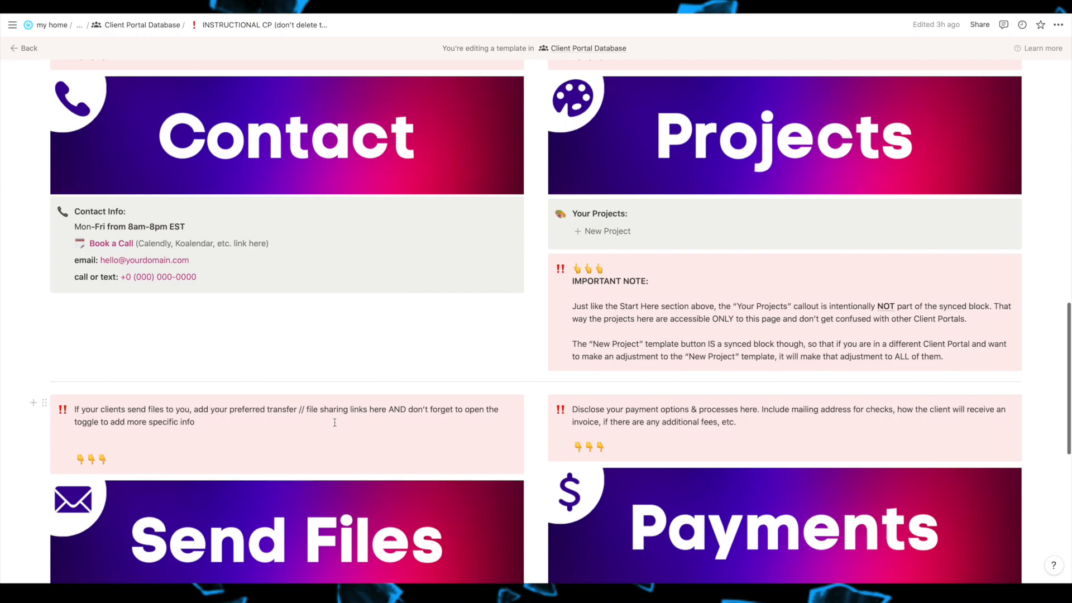
Recheck the upper part of the instructional template and go back to the Client Portal Template directory
{"action": "scroll", "coordinate": [334, 422], "scroll_direction": "up", "scroll_amount": 15}
{"action": "scroll", "coordinate": [461, 210], "scroll_direction": "down", "scroll_amount": 8}
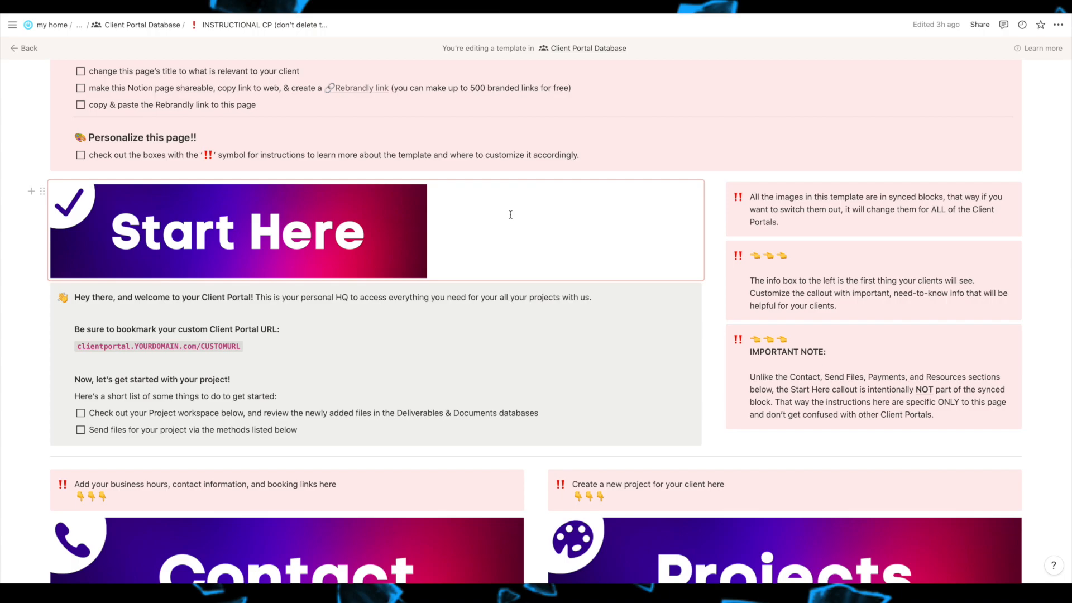
{"action": "scroll", "coordinate": [510, 215], "scroll_direction": "up", "scroll_amount": 5}
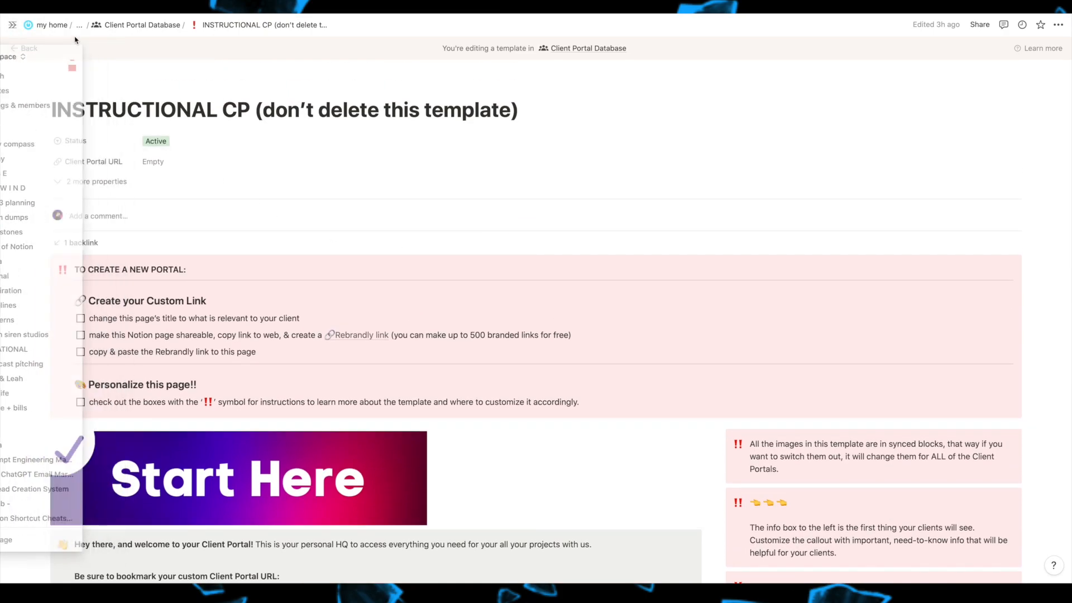
{"action": "left_click", "coordinate": [27, 49]}
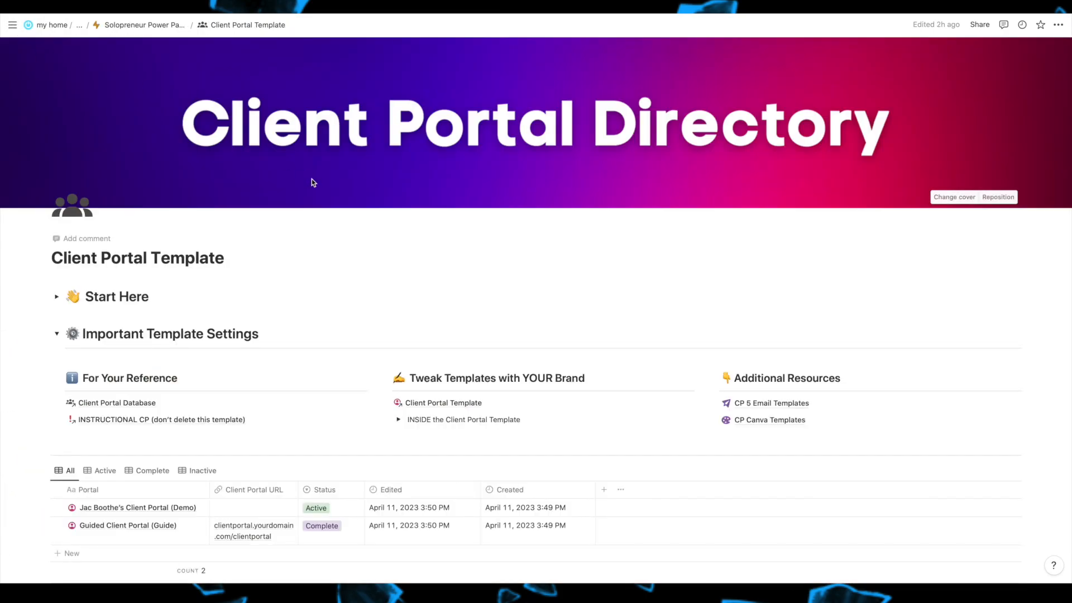
Open the Client Portal Template under Tweak Templates with YOUR Brand and examine its cover, new-portal checklist and Start Here section
{"action": "scroll", "coordinate": [311, 178], "scroll_direction": "down", "scroll_amount": 2}
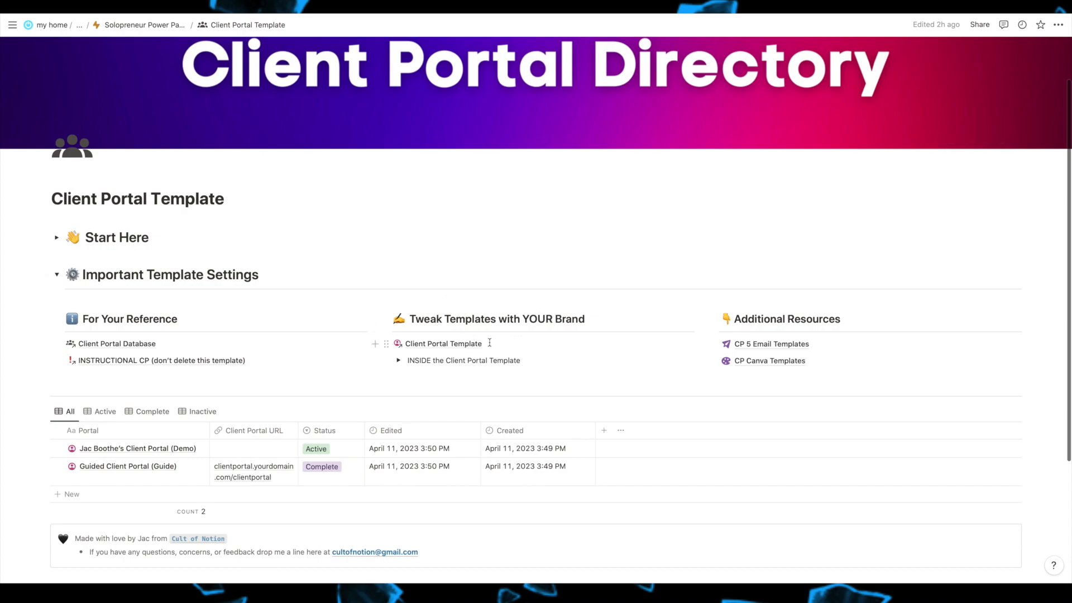
{"action": "left_click", "coordinate": [431, 344]}
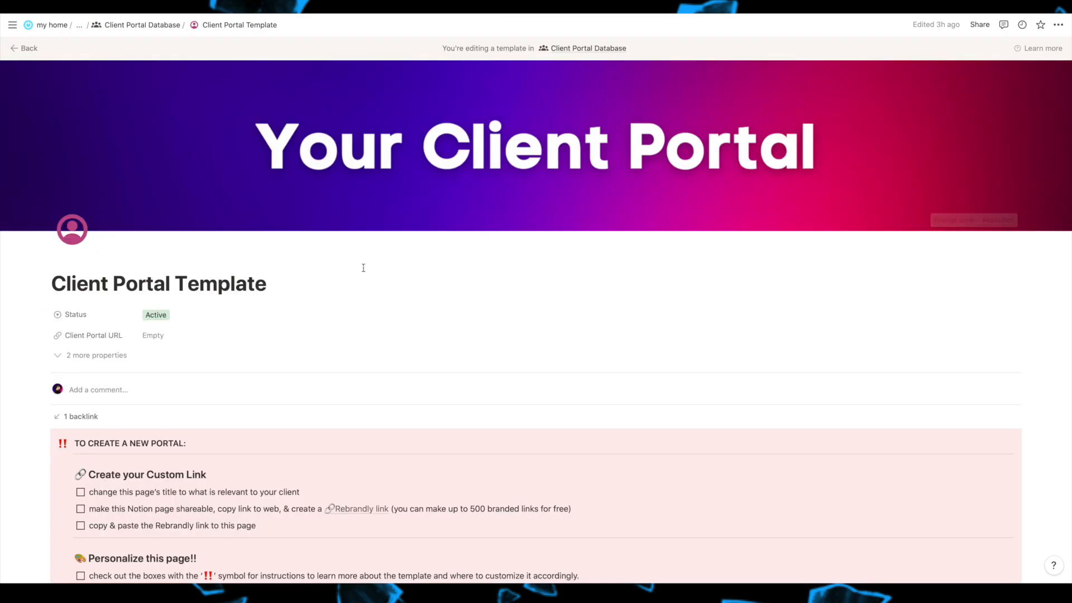
{"action": "scroll", "coordinate": [363, 268], "scroll_direction": "down", "scroll_amount": 3}
{"action": "scroll", "coordinate": [347, 300], "scroll_direction": "down", "scroll_amount": 3}
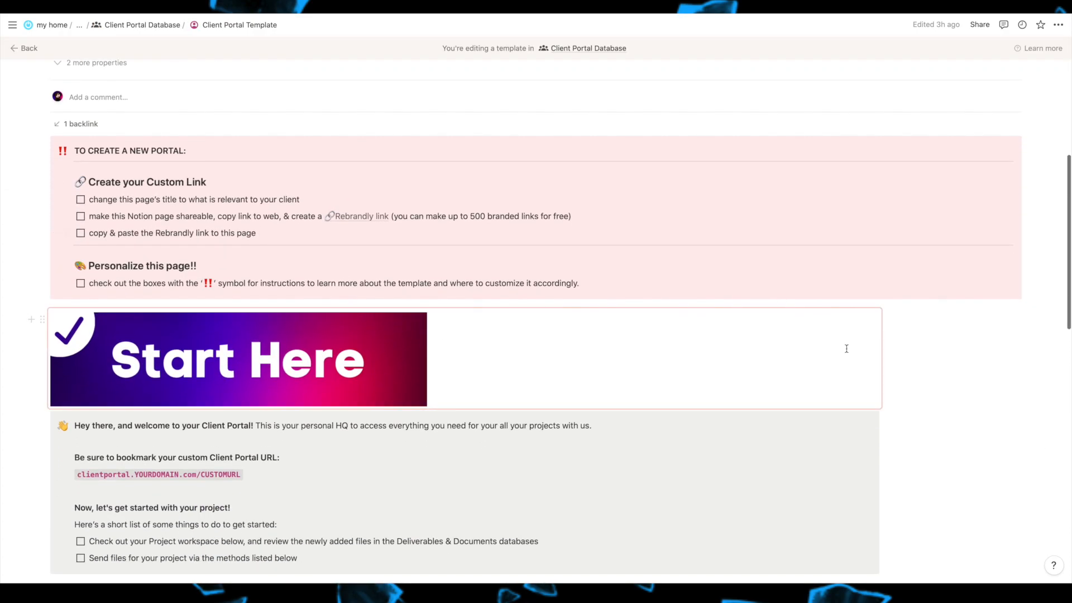
{"action": "scroll", "coordinate": [362, 306], "scroll_direction": "down", "scroll_amount": 7}
{"action": "scroll", "coordinate": [672, 361], "scroll_direction": "up", "scroll_amount": 7}
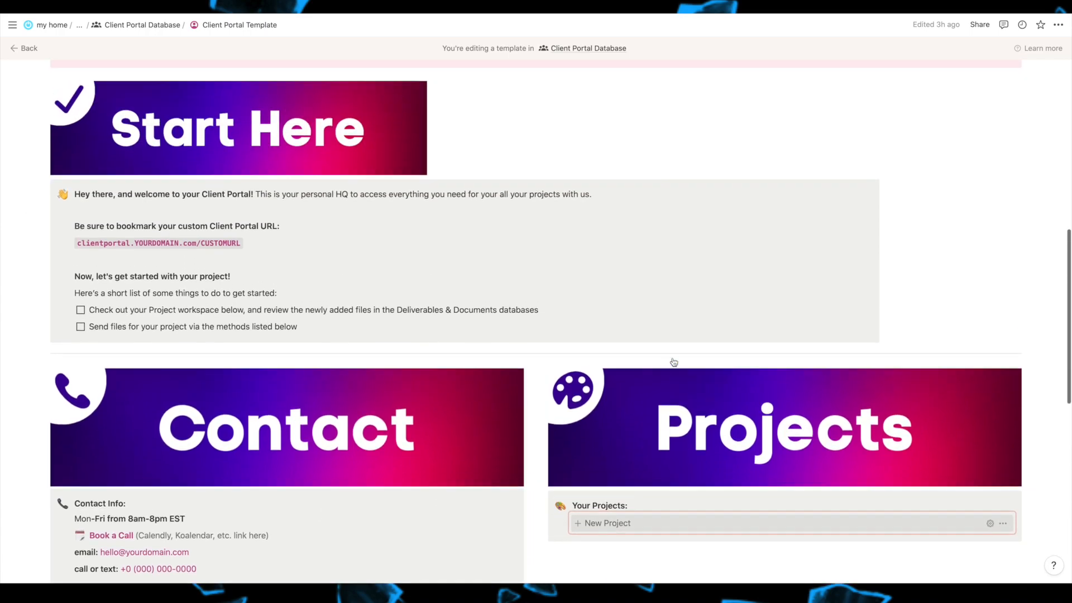
{"action": "scroll", "coordinate": [640, 201], "scroll_direction": "up", "scroll_amount": 1}
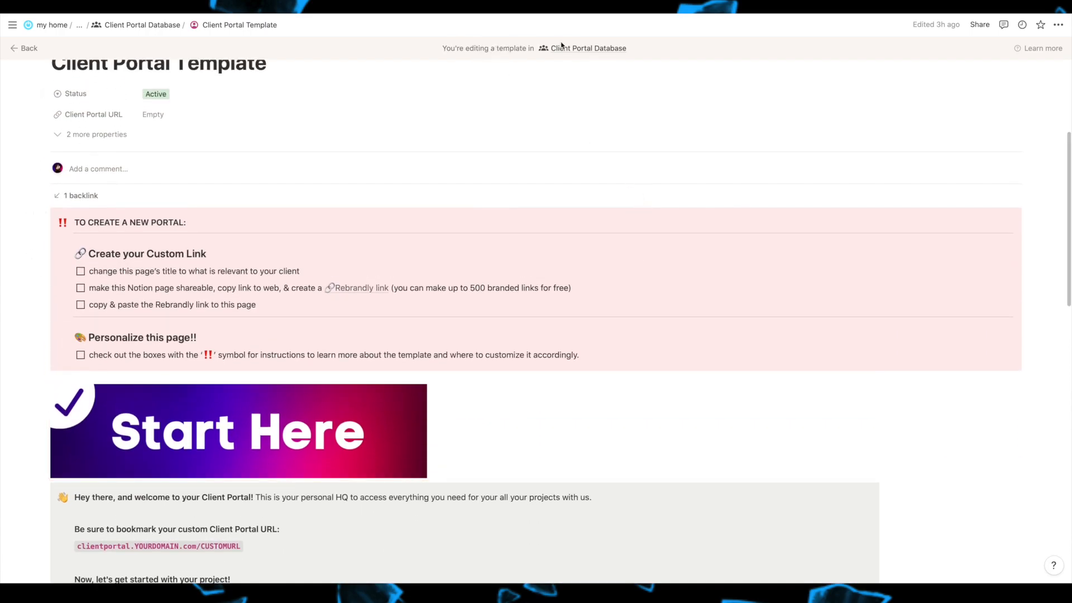
{"action": "scroll", "coordinate": [359, 112], "scroll_direction": "up", "scroll_amount": 4}
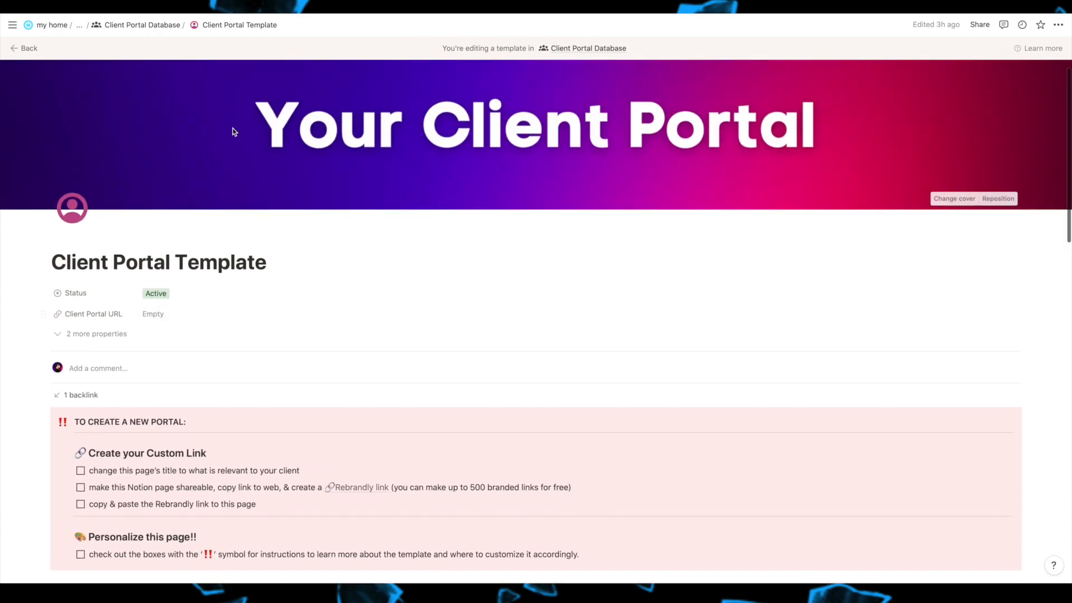
{"action": "scroll", "coordinate": [157, 333], "scroll_direction": "down", "scroll_amount": 2}
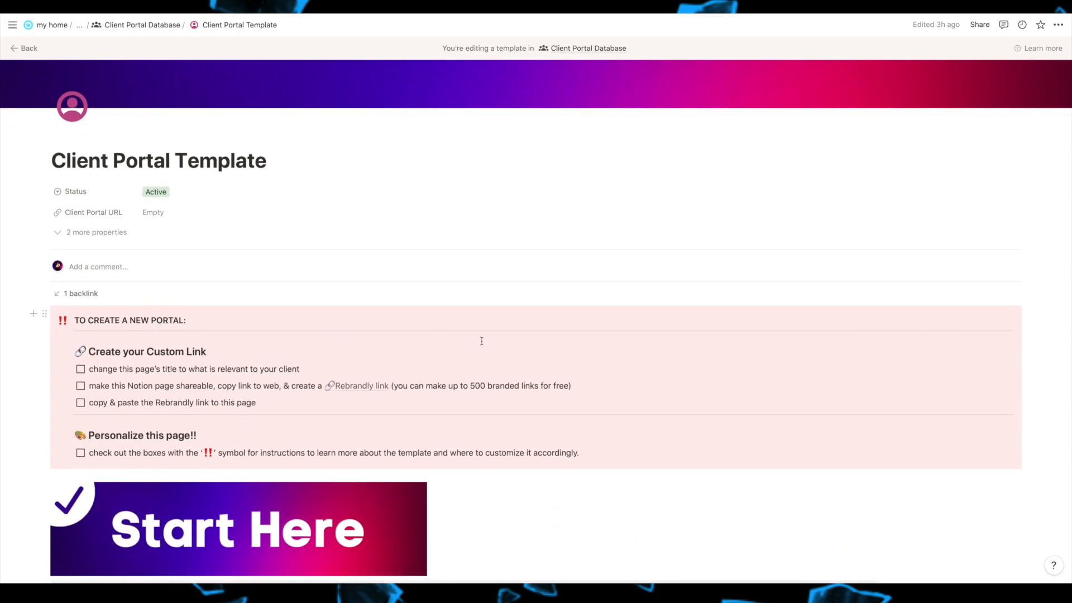
{"action": "scroll", "coordinate": [481, 340], "scroll_direction": "up", "scroll_amount": 2}
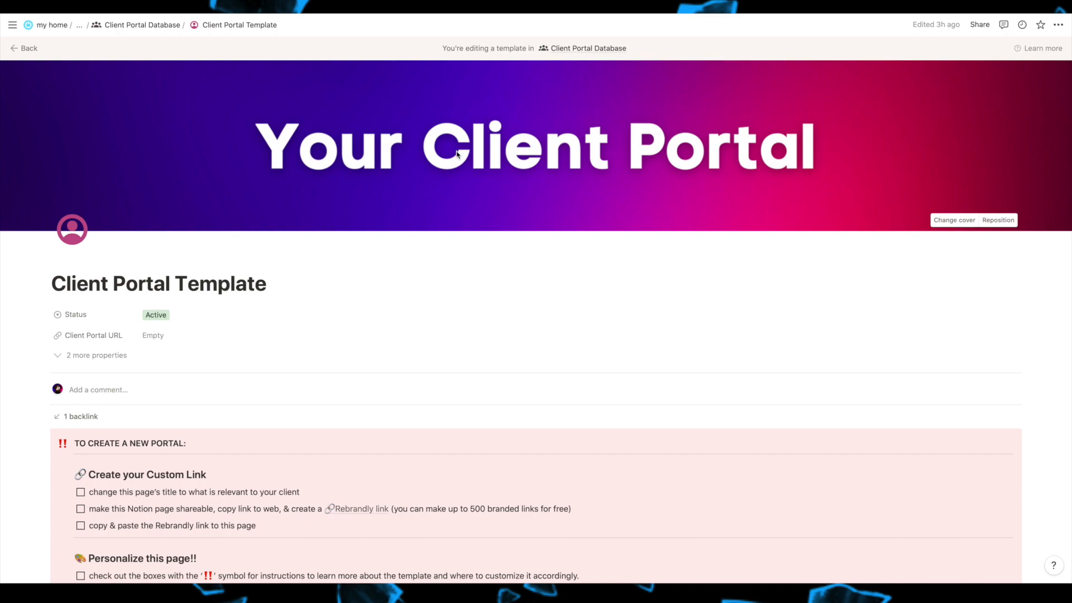
Examine the Contact, Projects, Send Files and Payments sections of the Client Portal Template
{"action": "scroll", "coordinate": [457, 155], "scroll_direction": "down", "scroll_amount": 6}
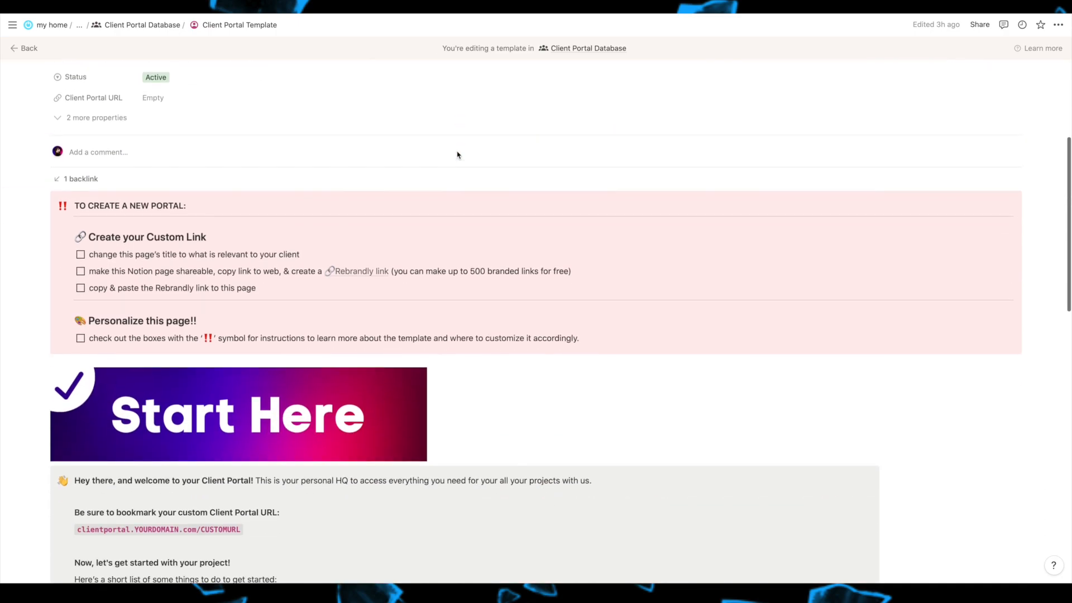
{"action": "scroll", "coordinate": [275, 341], "scroll_direction": "down", "scroll_amount": 5}
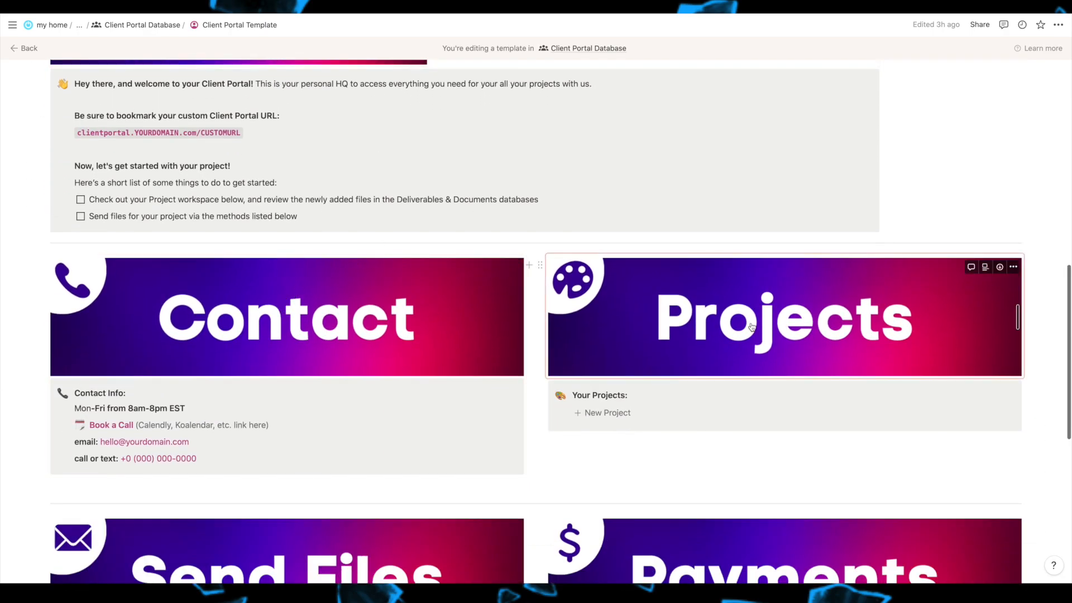
{"action": "scroll", "coordinate": [748, 326], "scroll_direction": "up", "scroll_amount": 1}
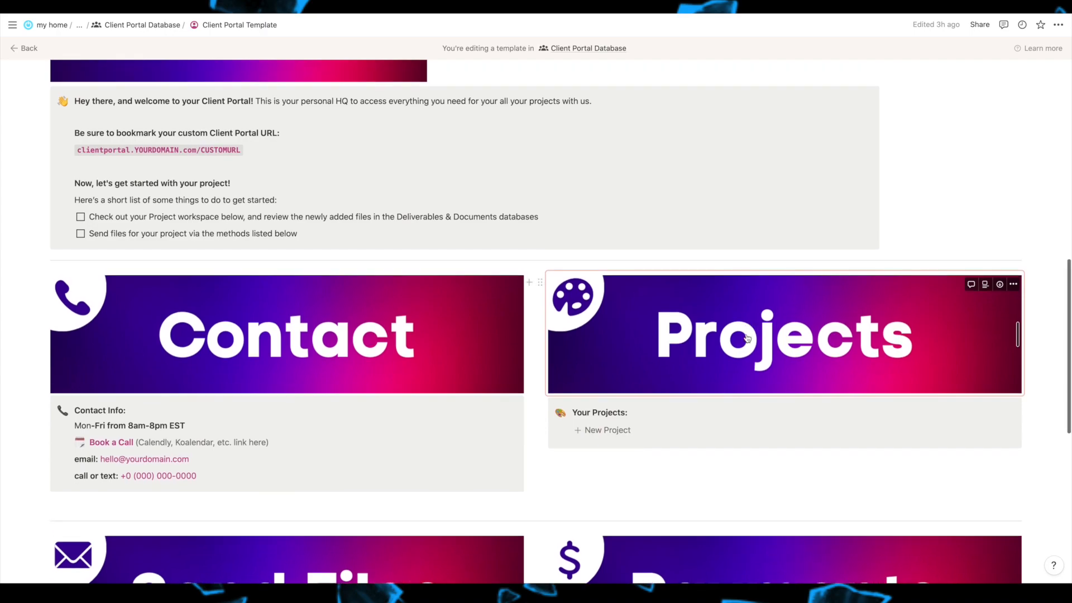
{"action": "scroll", "coordinate": [284, 339], "scroll_direction": "down", "scroll_amount": 1}
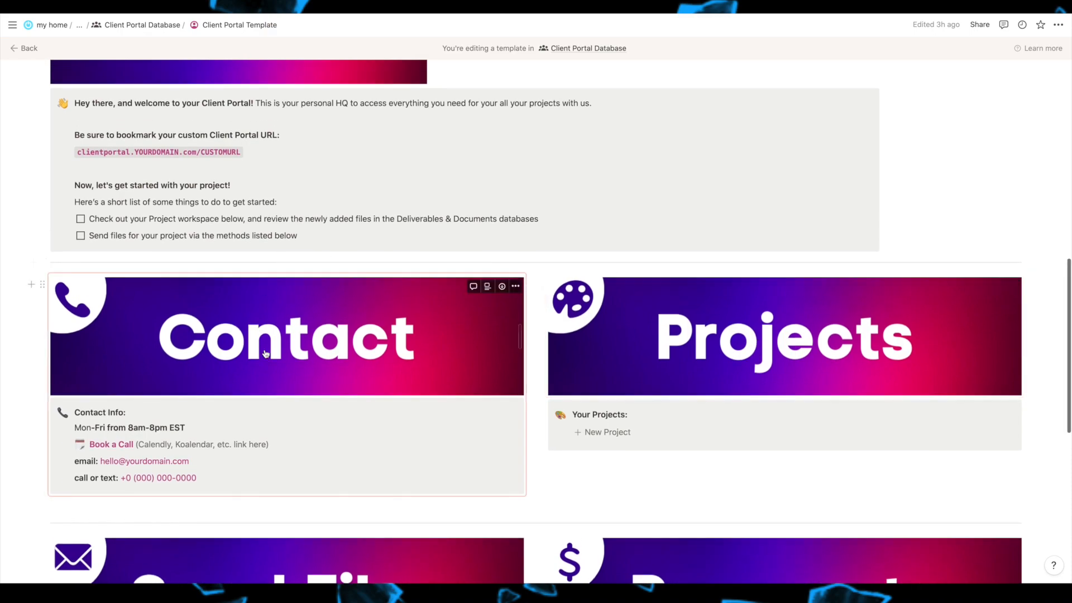
{"action": "scroll", "coordinate": [275, 371], "scroll_direction": "down", "scroll_amount": 3}
{"action": "scroll", "coordinate": [681, 357], "scroll_direction": "down", "scroll_amount": 2}
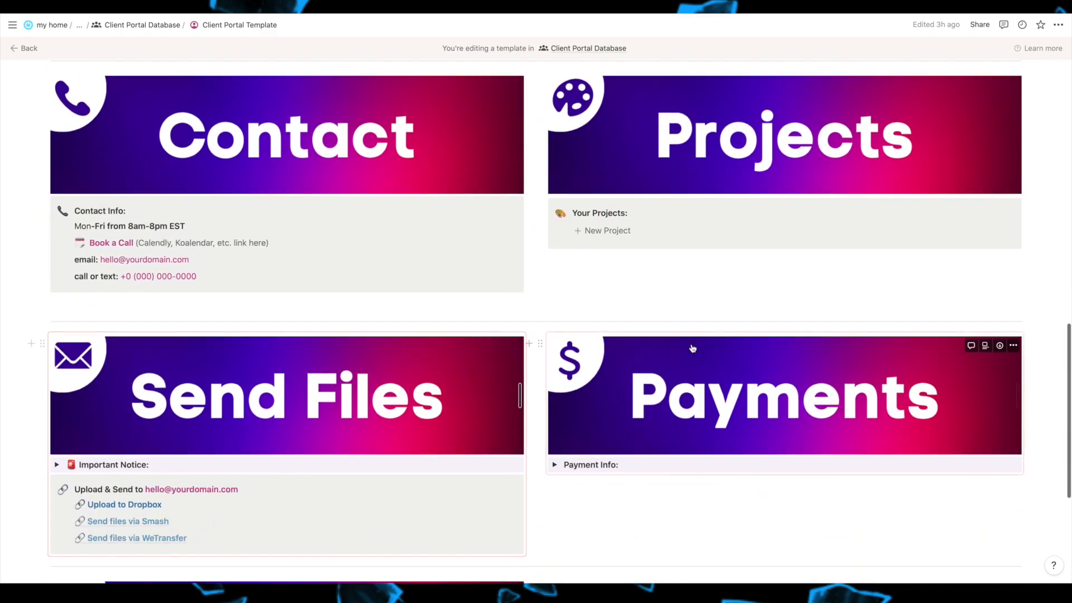
{"action": "scroll", "coordinate": [263, 363], "scroll_direction": "up", "scroll_amount": 1}
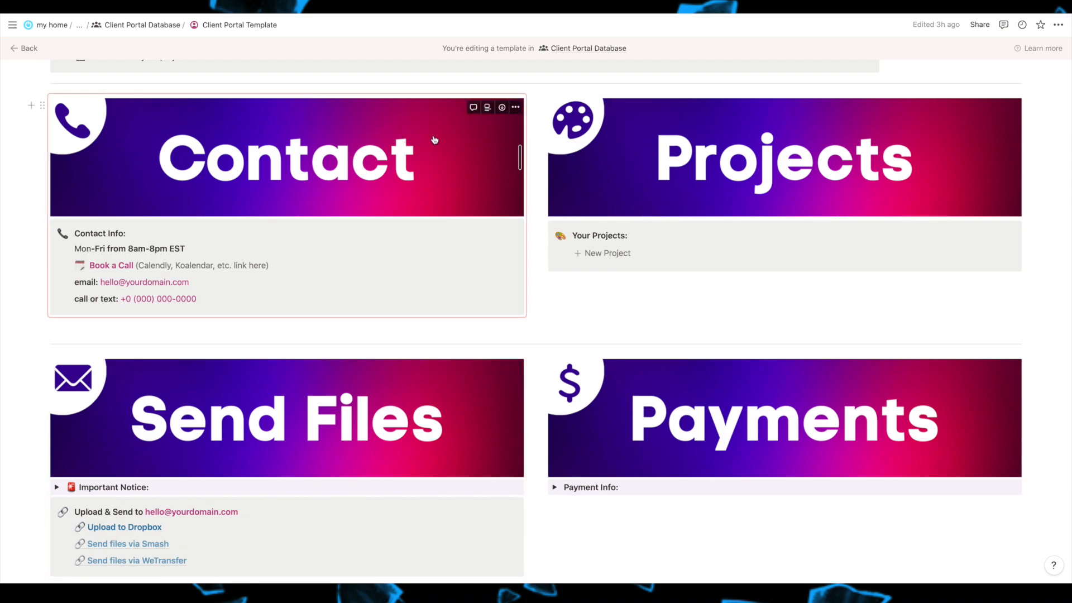
{"action": "scroll", "coordinate": [435, 140], "scroll_direction": "up", "scroll_amount": 2}
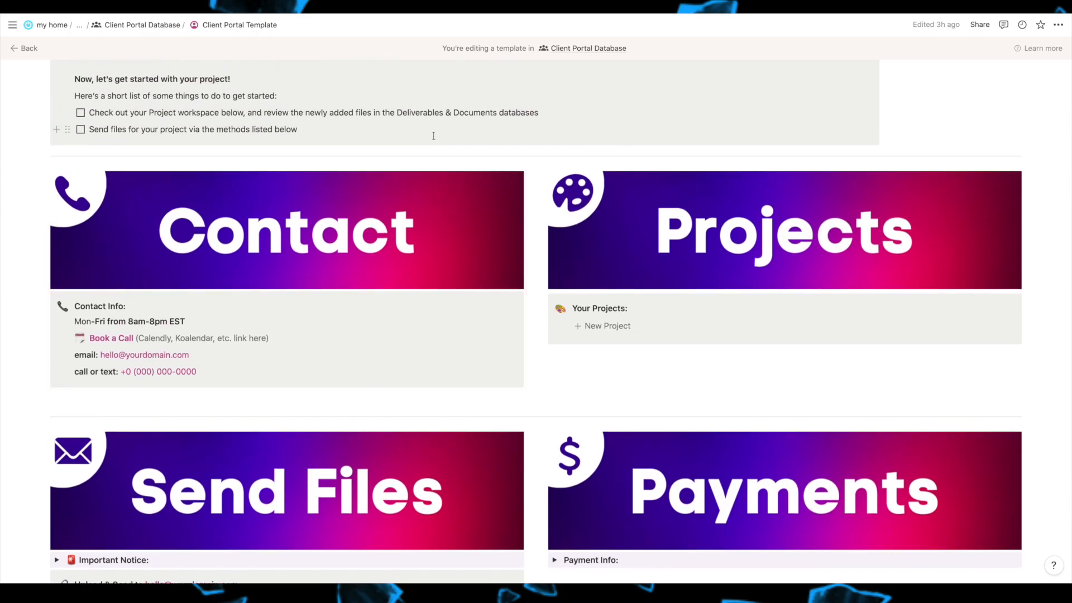
{"action": "scroll", "coordinate": [433, 136], "scroll_direction": "up", "scroll_amount": 1}
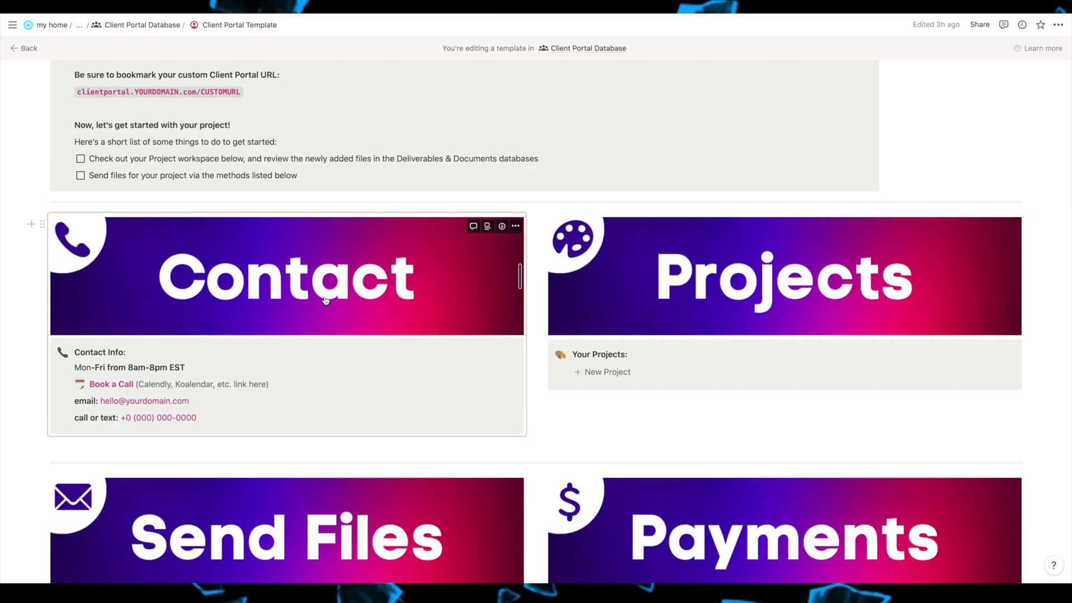
{"action": "scroll", "coordinate": [325, 300], "scroll_direction": "up", "scroll_amount": 2}
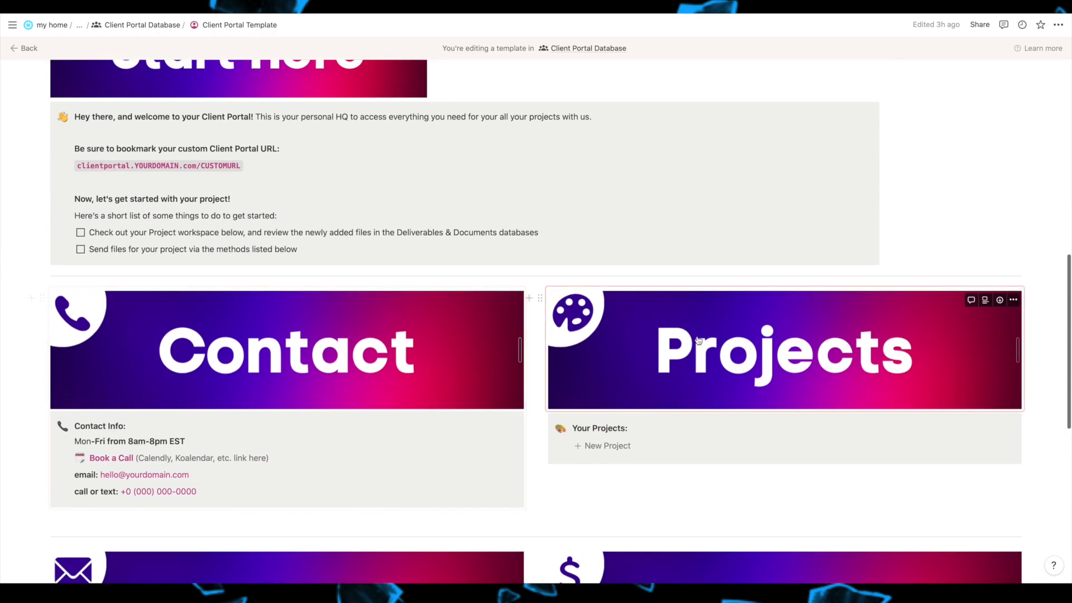
Examine the Send Files, Payments and Resources sections, recheck the top of the Client Portal Template, and return to the Client Portal Template directory
{"action": "scroll", "coordinate": [391, 363], "scroll_direction": "down", "scroll_amount": 3}
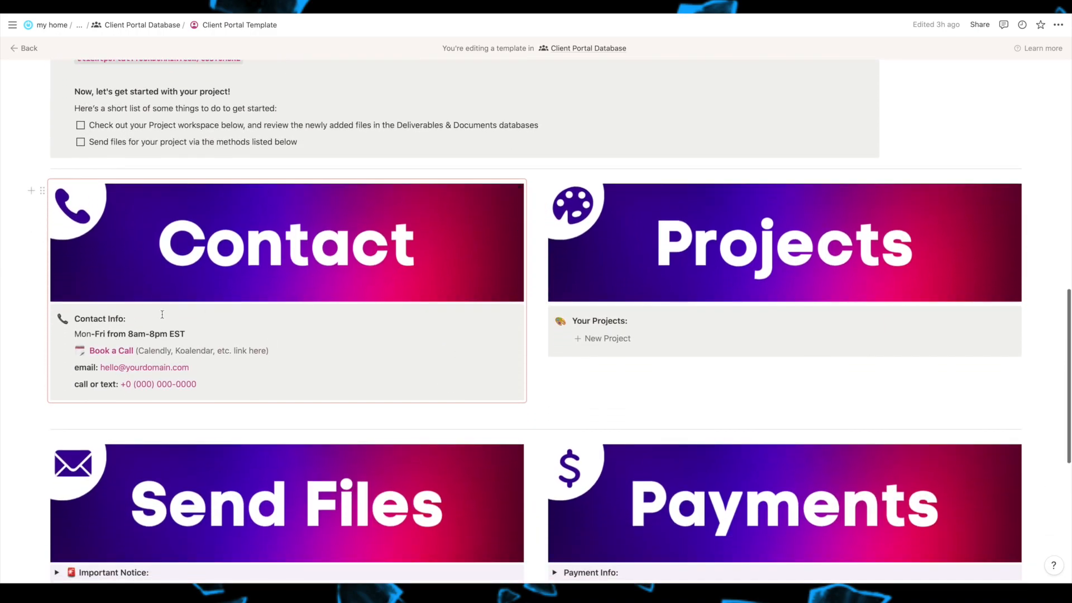
{"action": "scroll", "coordinate": [225, 310], "scroll_direction": "down", "scroll_amount": 3}
{"action": "scroll", "coordinate": [225, 310], "scroll_direction": "down", "scroll_amount": 5}
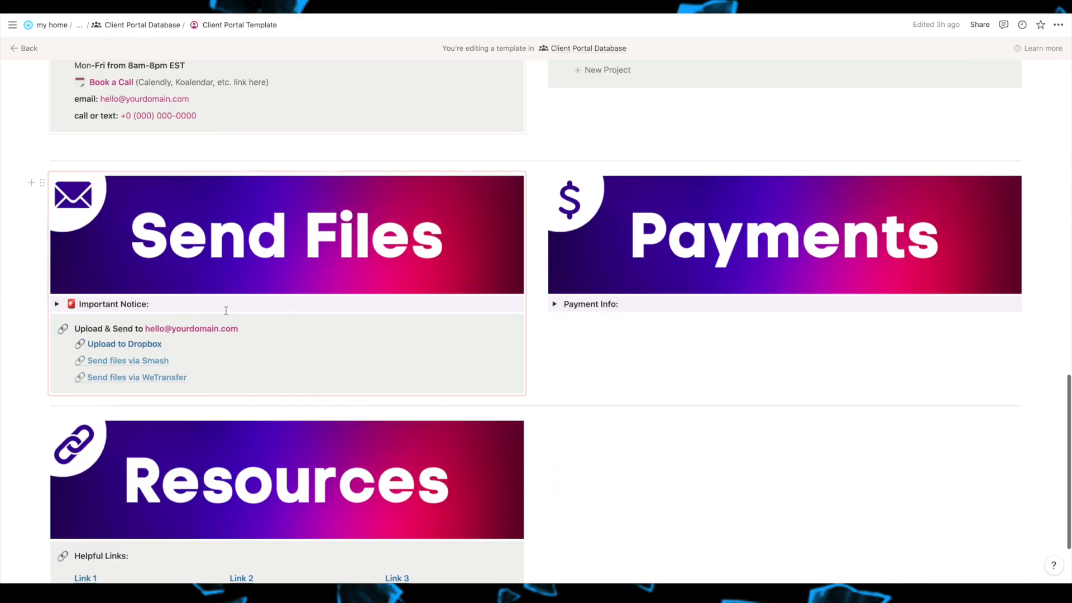
{"action": "scroll", "coordinate": [766, 297], "scroll_direction": "up", "scroll_amount": 1}
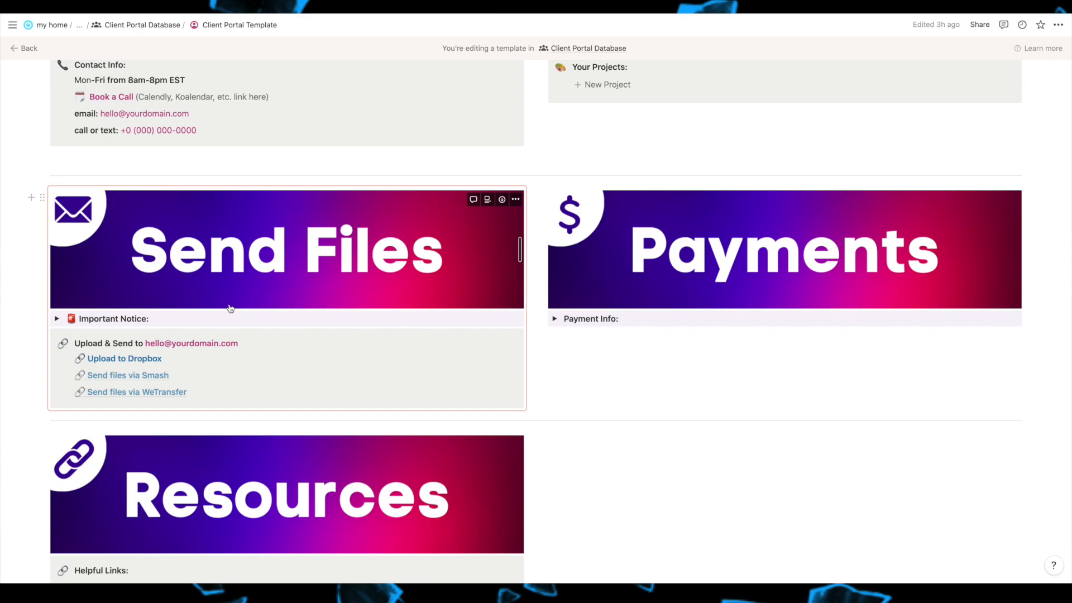
{"action": "scroll", "coordinate": [230, 308], "scroll_direction": "up", "scroll_amount": 12}
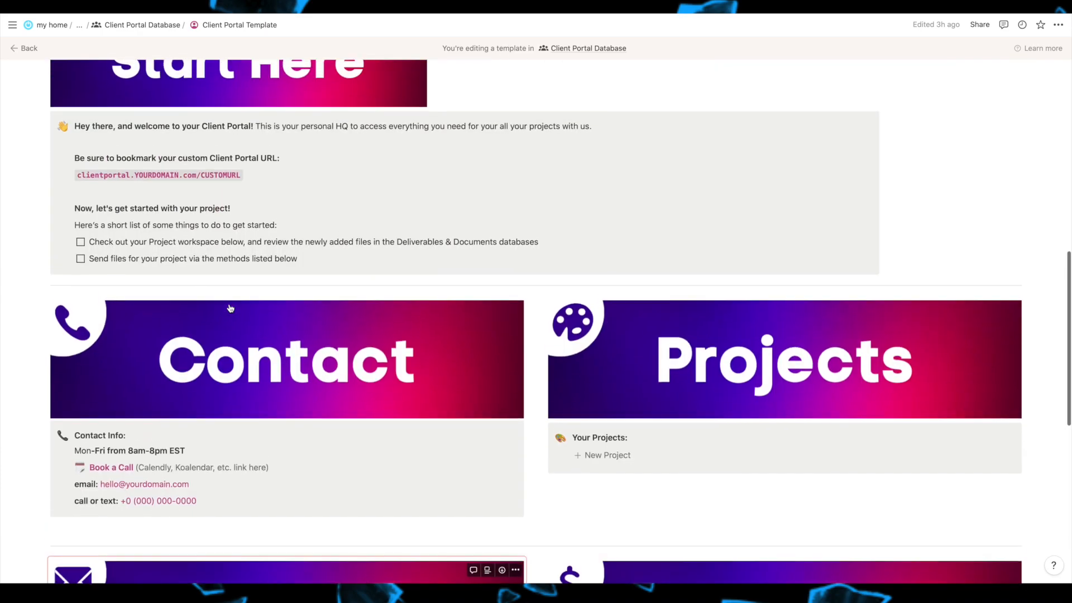
{"action": "scroll", "coordinate": [230, 309], "scroll_direction": "up", "scroll_amount": 10}
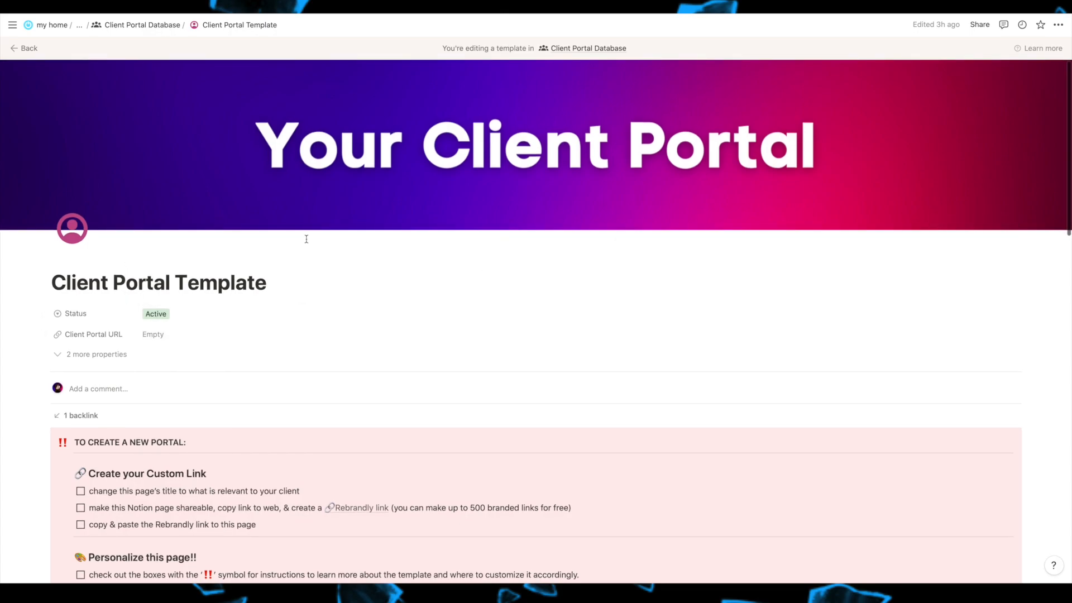
{"action": "left_click", "coordinate": [25, 48]}
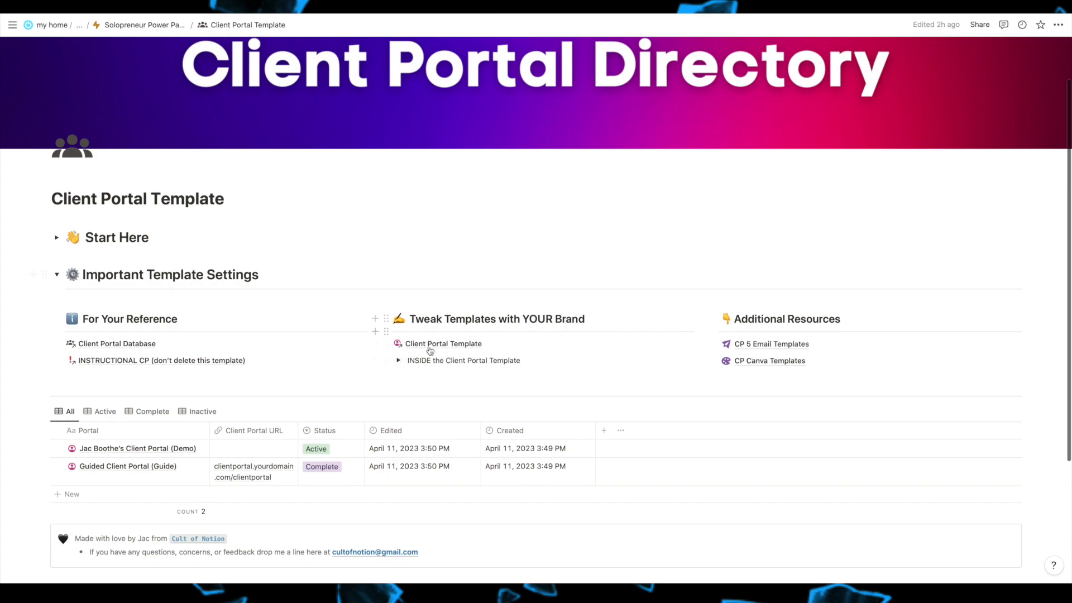
Expand INSIDE the Client Portal Template, open the [CLIENT] - [PROJECT NAME] page and read its setup instructions
{"action": "left_click", "coordinate": [397, 361]}
{"action": "scroll", "coordinate": [402, 357], "scroll_direction": "down", "scroll_amount": 1}
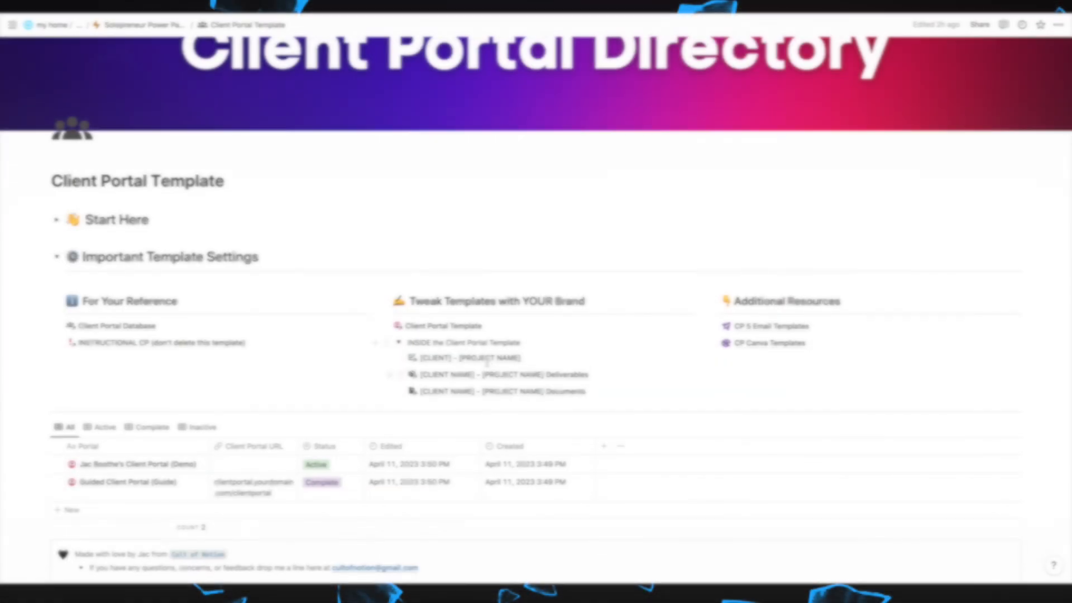
{"action": "left_click", "coordinate": [481, 358]}
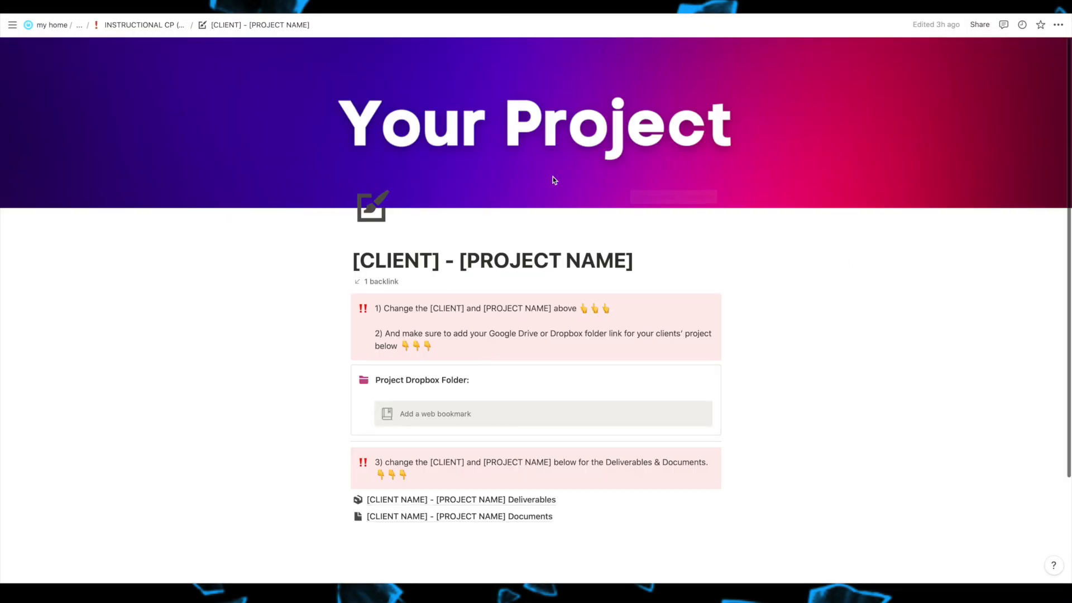
{"action": "scroll", "coordinate": [552, 176], "scroll_direction": "down", "scroll_amount": 1}
{"action": "scroll", "coordinate": [551, 178], "scroll_direction": "up", "scroll_amount": 1}
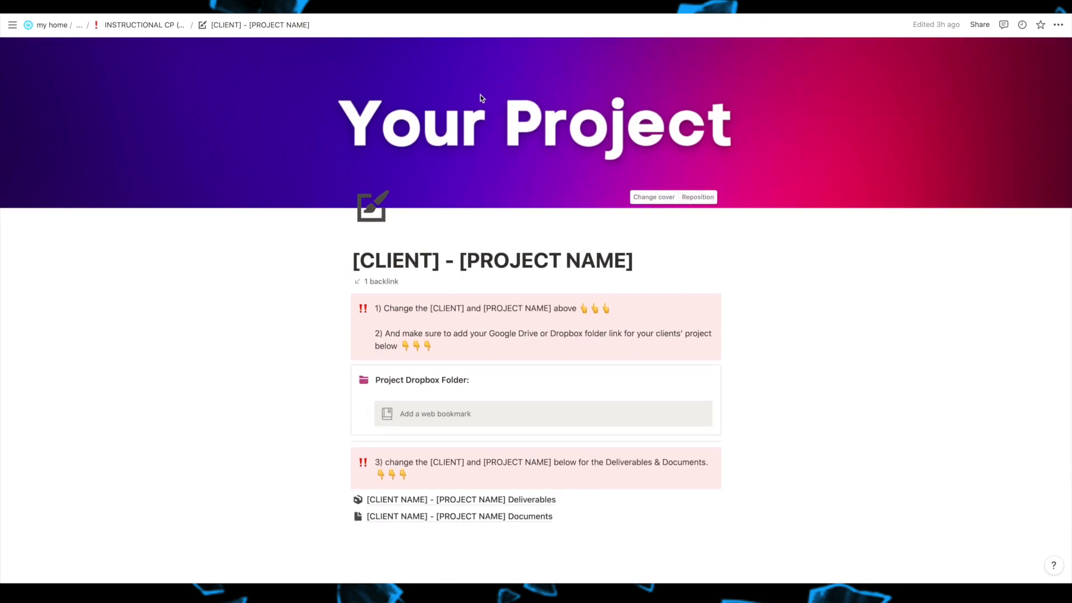
{"action": "scroll", "coordinate": [438, 319], "scroll_direction": "down", "scroll_amount": 3}
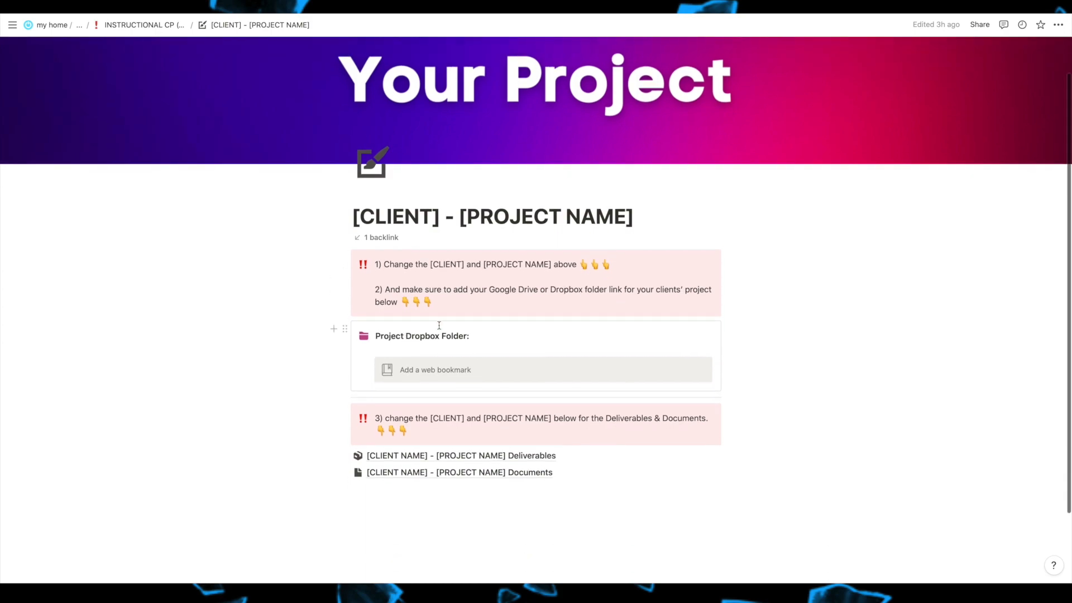
{"action": "scroll", "coordinate": [461, 310], "scroll_direction": "down", "scroll_amount": 2}
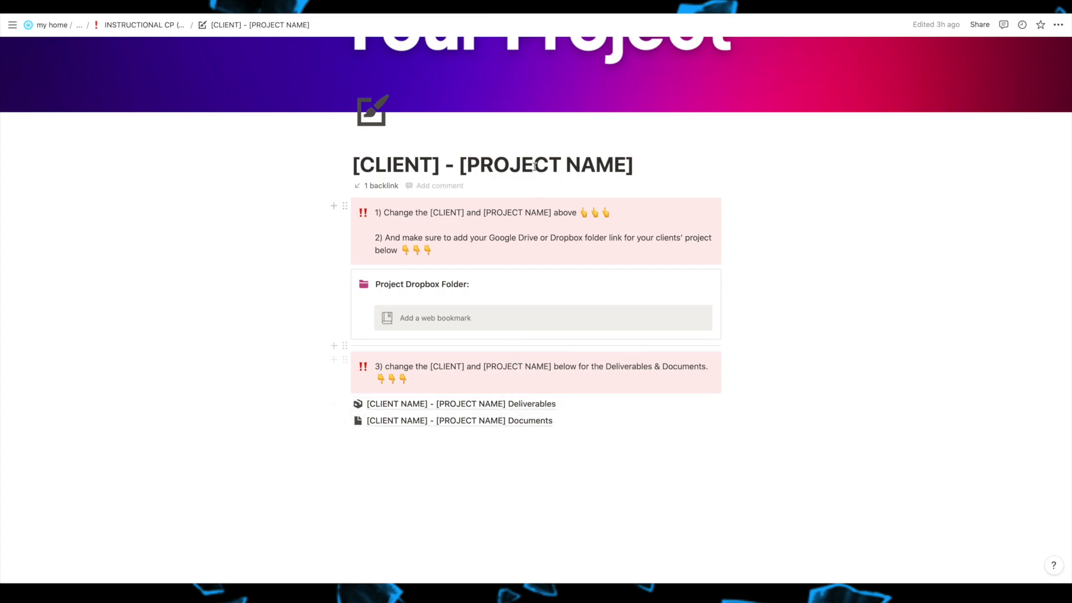
{"action": "scroll", "coordinate": [534, 165], "scroll_direction": "up", "scroll_amount": 3}
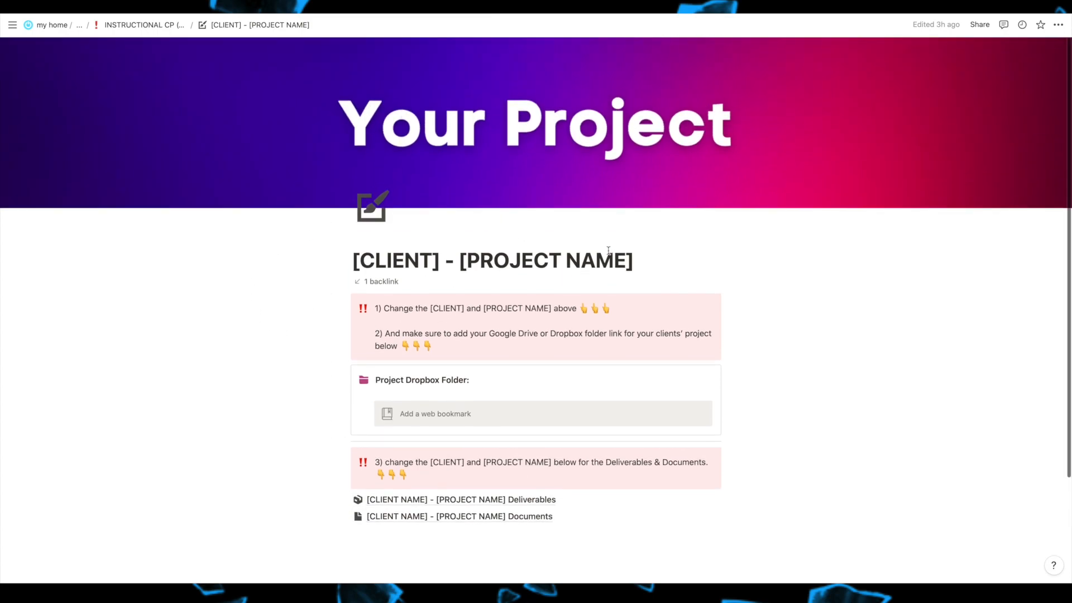
Replace the word CLIENT in the project page's title with a sample client's full name
{"action": "left_click", "coordinate": [378, 252]}
{"action": "left_click_drag", "start_coordinate": [581, 253], "coordinate": [540, 252]}
{"action": "left_click", "coordinate": [393, 260]}
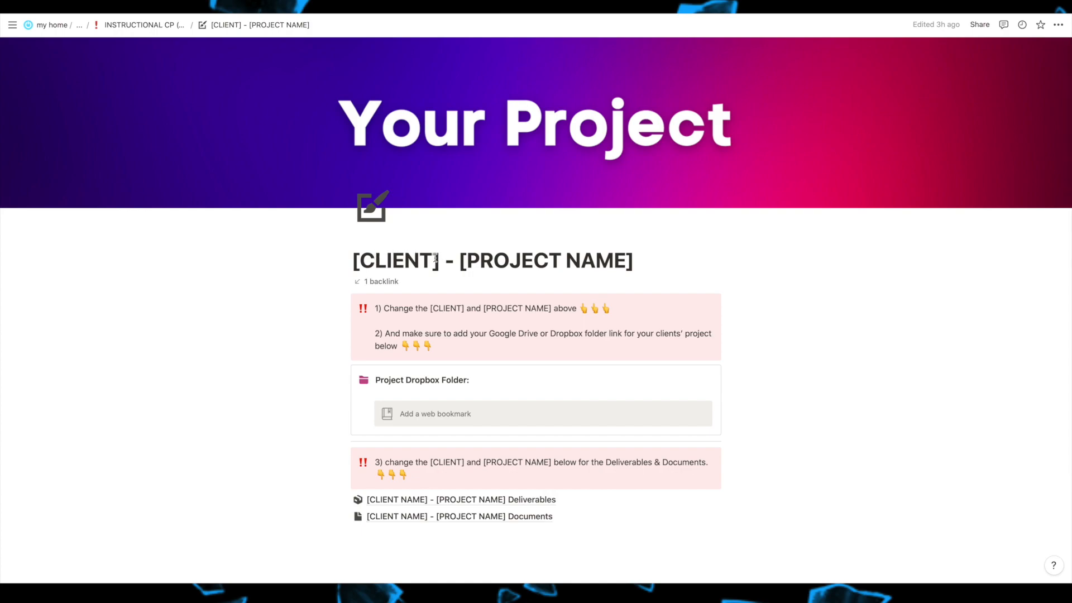
{"action": "double_click", "coordinate": [418, 258]}
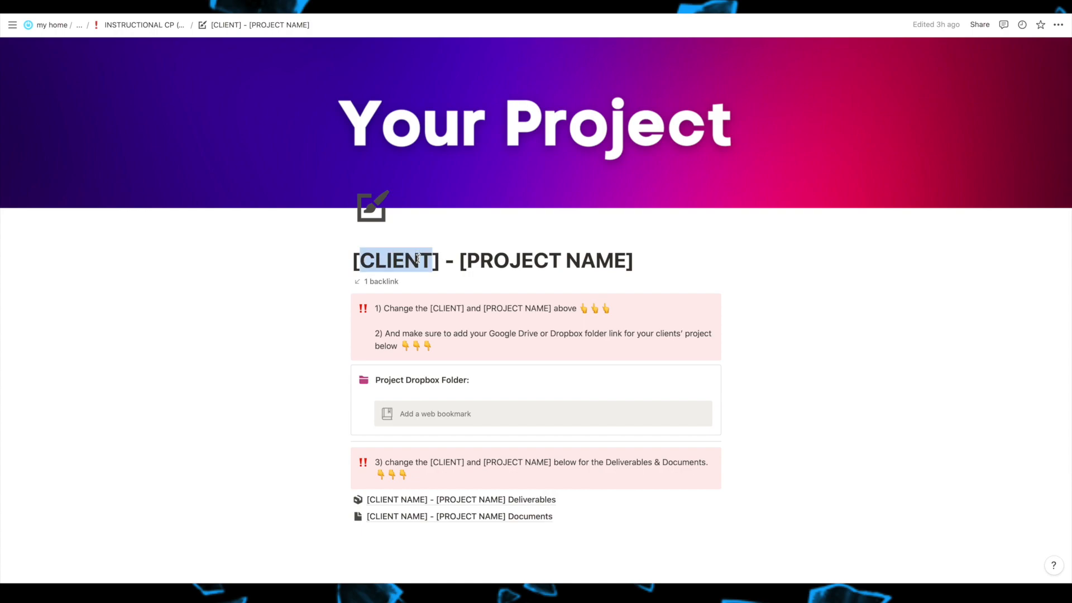
{"action": "type", "text": "John DO"}
{"action": "key", "text": "BackSpace"}
{"action": "type", "text": "oe"}
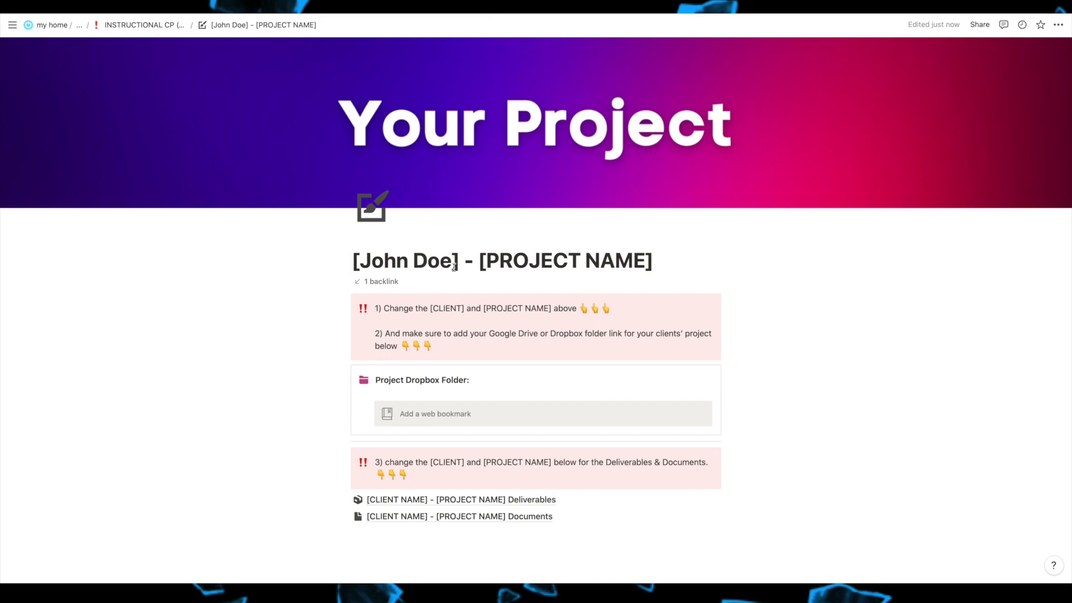
Restore the placeholder word CLIENT between the brackets in the project page's title
{"action": "key", "text": "BackSpace"}
{"action": "key", "text": "BackSpace"}
{"action": "key", "text": "BackSpace"}
{"action": "key", "text": "BackSpace"}
{"action": "key", "text": "BackSpace"}
{"action": "key", "text": "BackSpace"}
{"action": "key", "text": "BackSpace"}
{"action": "key", "text": "BackSpace"}
{"action": "type", "text": "CLIENT"}
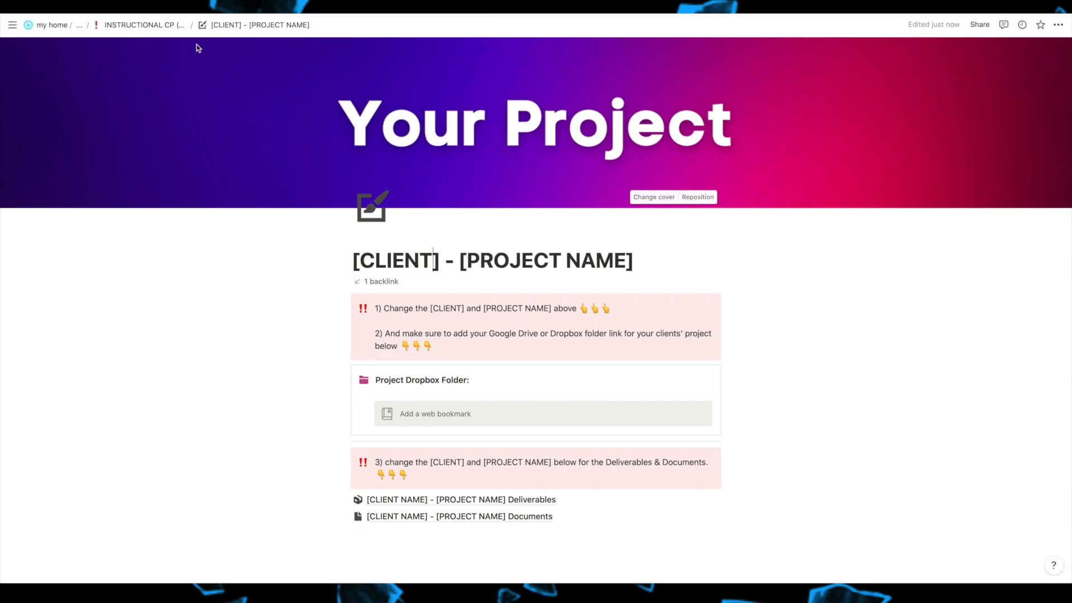
Return to the directory and view the [CLIENT] - [PROJECT NAME] page through the Client Portal Template's New Project button configuration
{"action": "mouse_move", "coordinate": [10, 22]}
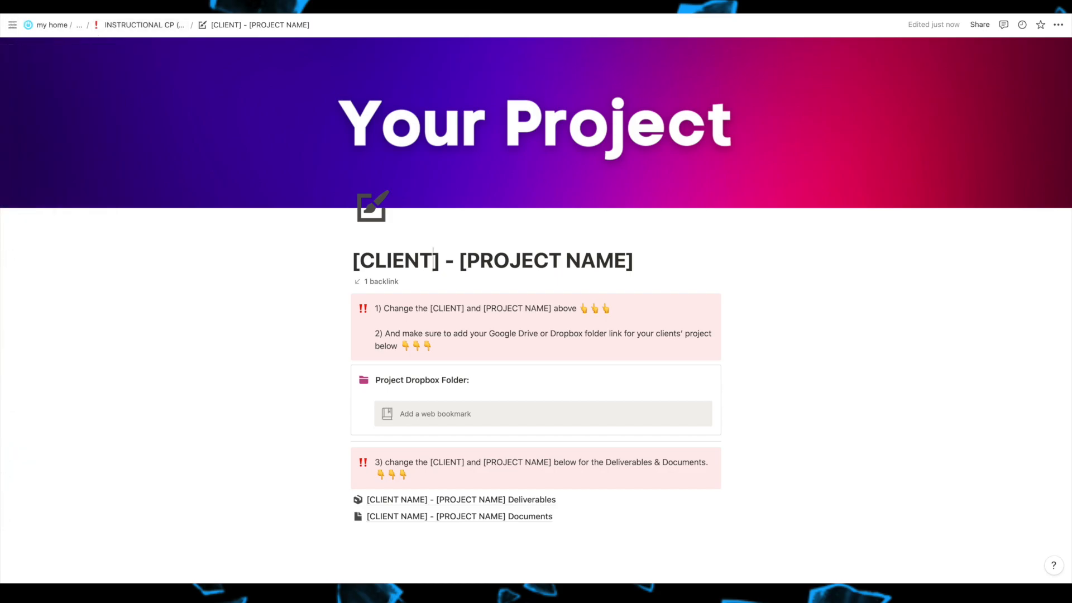
{"action": "key", "text": "super+["}
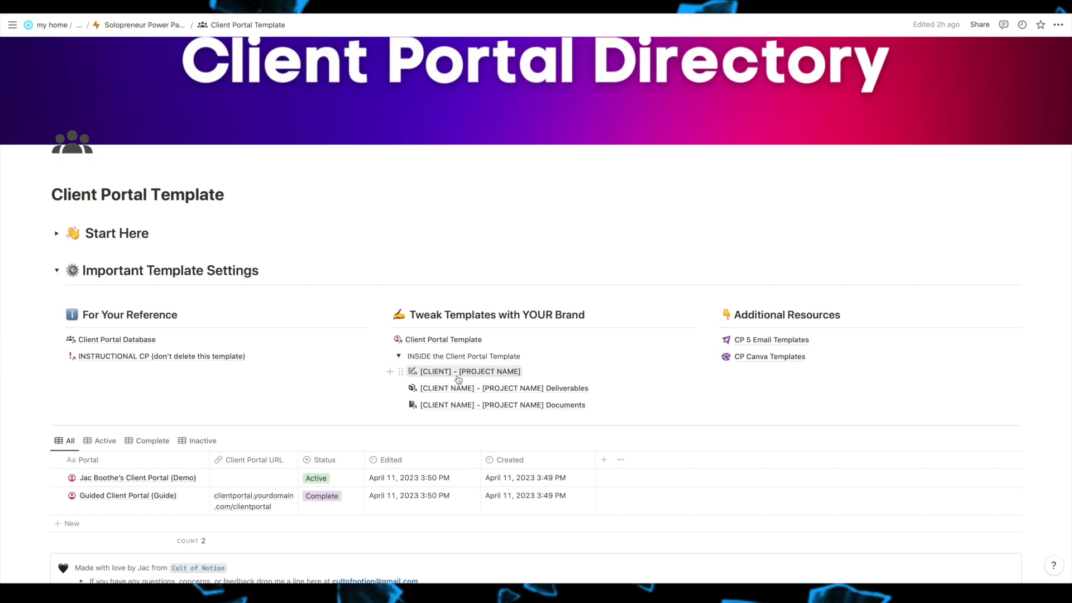
{"action": "left_click", "coordinate": [437, 340]}
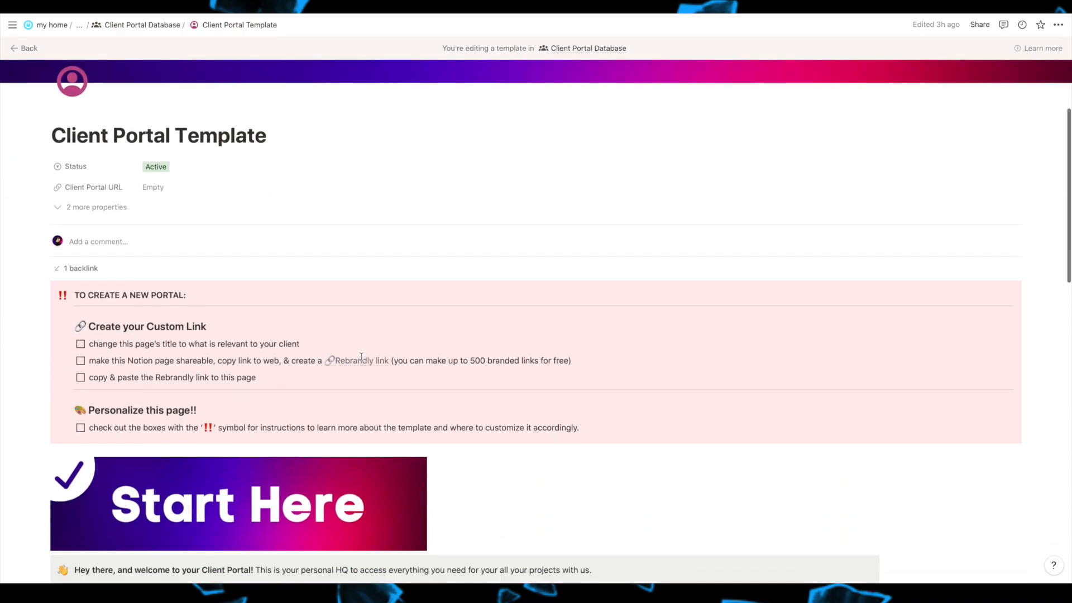
{"action": "scroll", "coordinate": [361, 357], "scroll_direction": "down", "scroll_amount": 10}
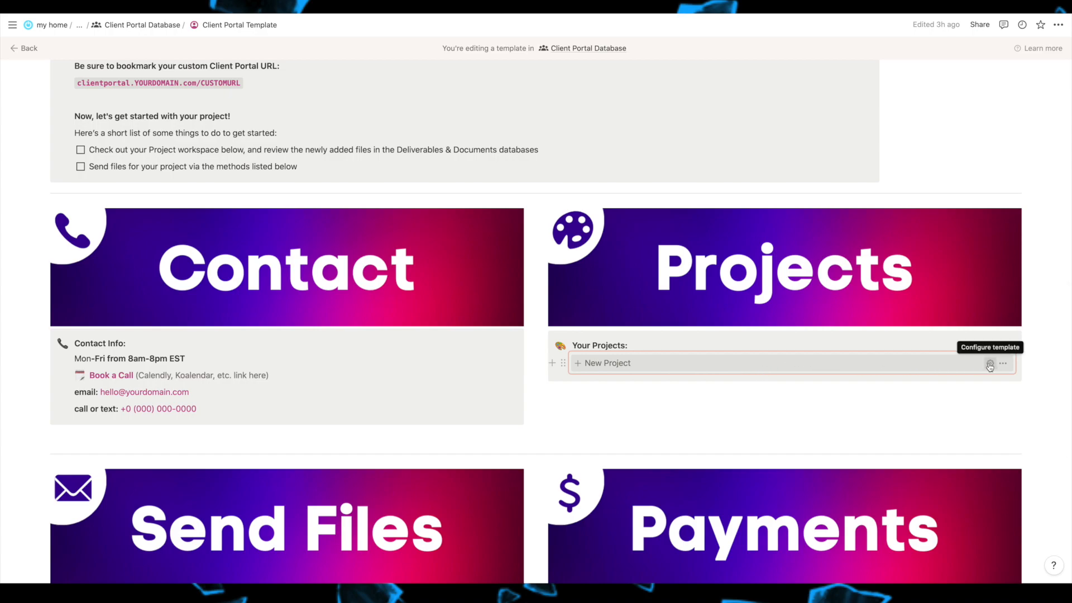
{"action": "left_click", "coordinate": [988, 363]}
{"action": "scroll", "coordinate": [727, 458], "scroll_direction": "down", "scroll_amount": 2}
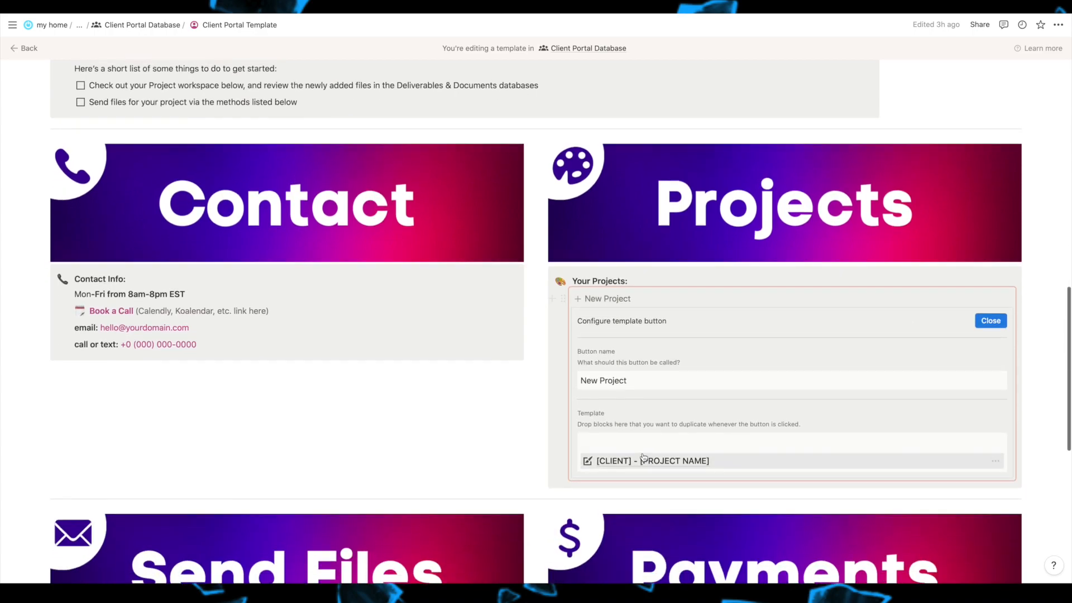
{"action": "left_click", "coordinate": [678, 466]}
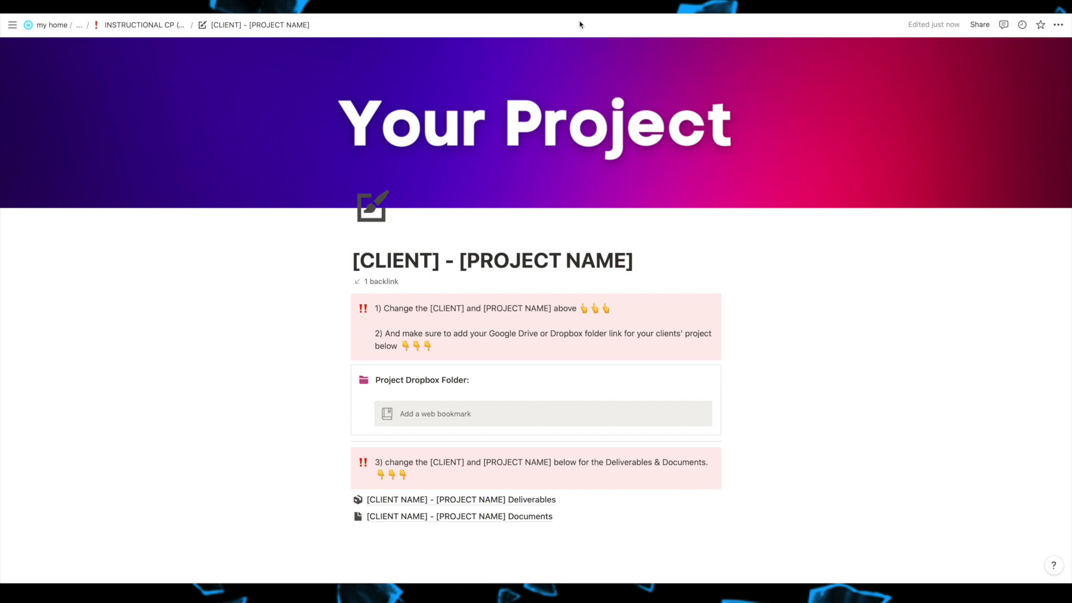
Open the [CLIENT NAME] - [PROJECT NAME] Deliverables database from the directory and read its description and example notes
{"action": "scroll", "coordinate": [553, 218], "scroll_direction": "down", "scroll_amount": 1}
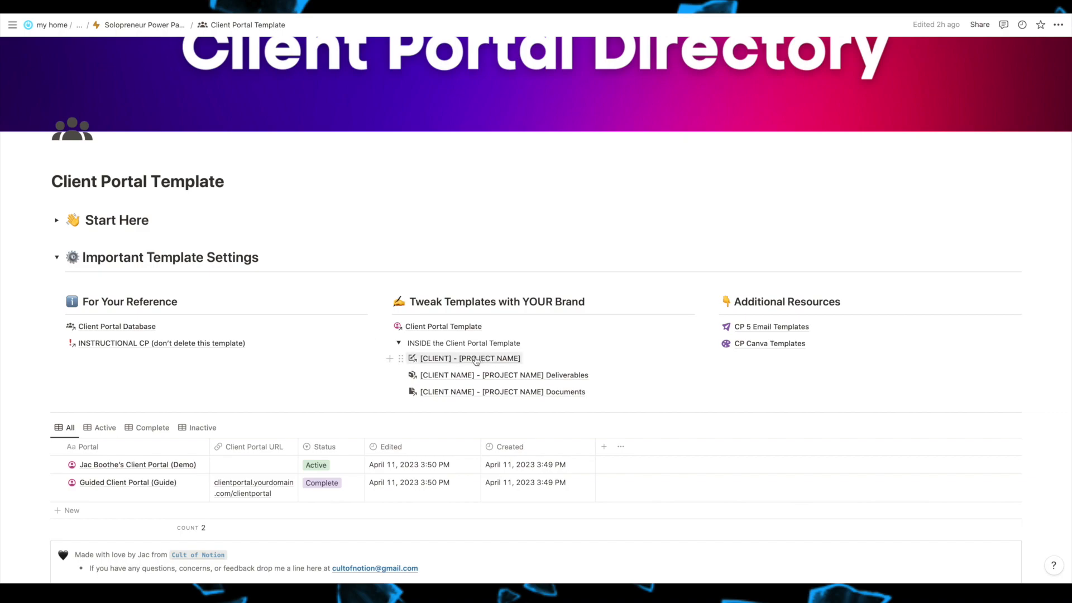
{"action": "left_click", "coordinate": [550, 378]}
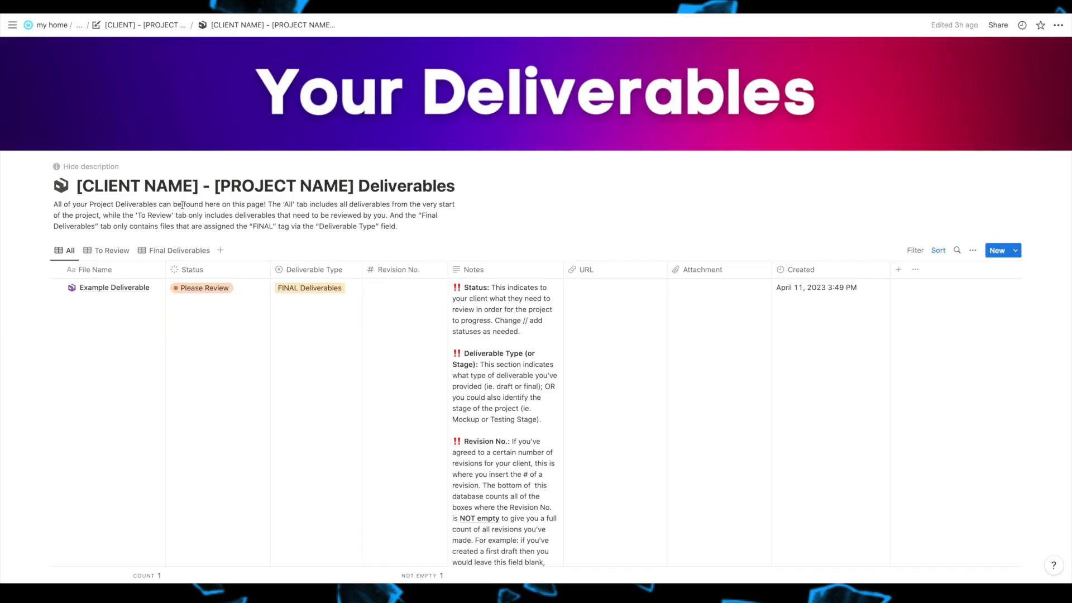
{"action": "scroll", "coordinate": [182, 205], "scroll_direction": "down", "scroll_amount": 1}
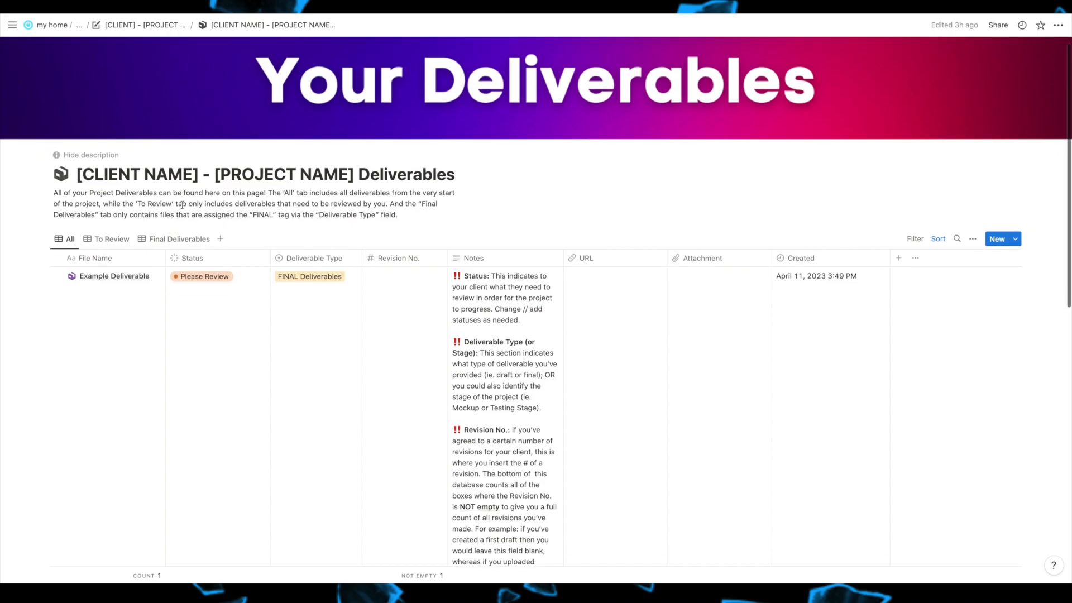
{"action": "scroll", "coordinate": [182, 204], "scroll_direction": "down", "scroll_amount": 1}
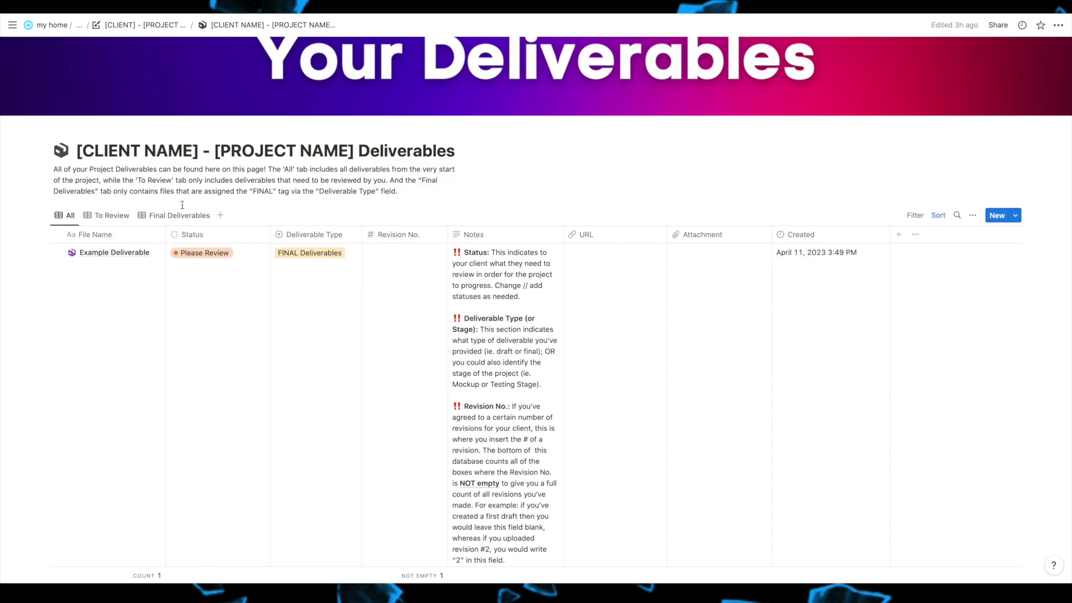
{"action": "scroll", "coordinate": [182, 204], "scroll_direction": "up", "scroll_amount": 1}
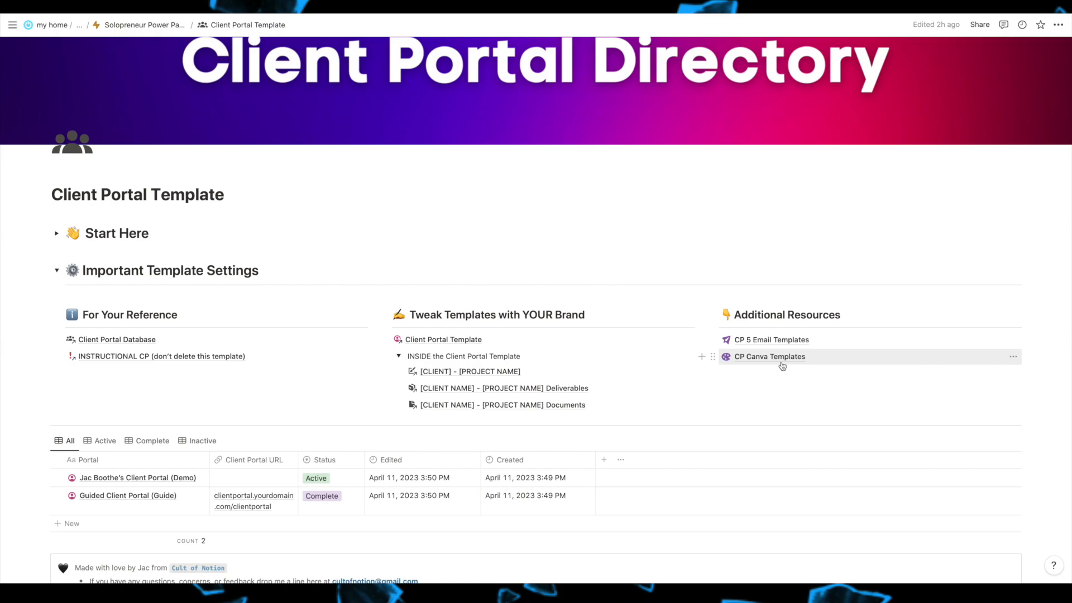
Preview the New Client Portal Created and New Deliverables emails in CP 5 Email Templates, collapse them and return to the directory
{"action": "left_click", "coordinate": [773, 340]}
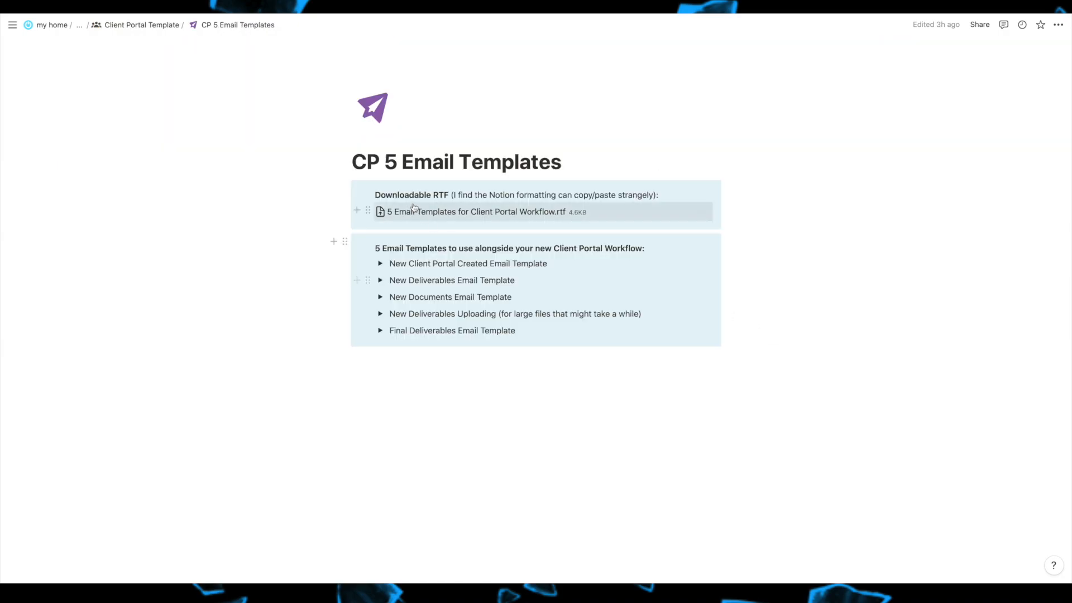
{"action": "left_click", "coordinate": [380, 263]}
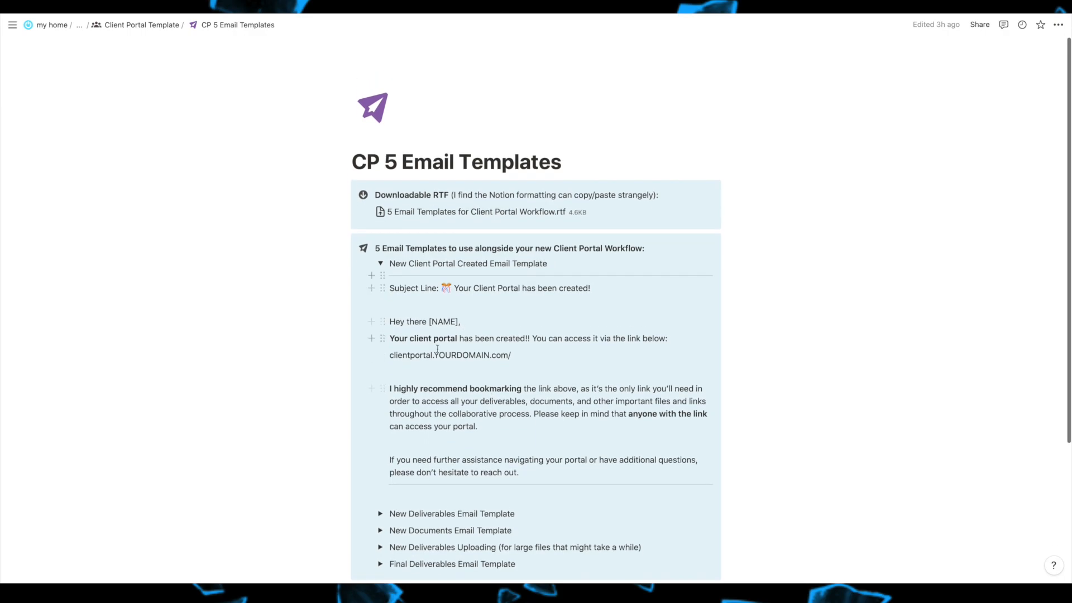
{"action": "left_click", "coordinate": [381, 263]}
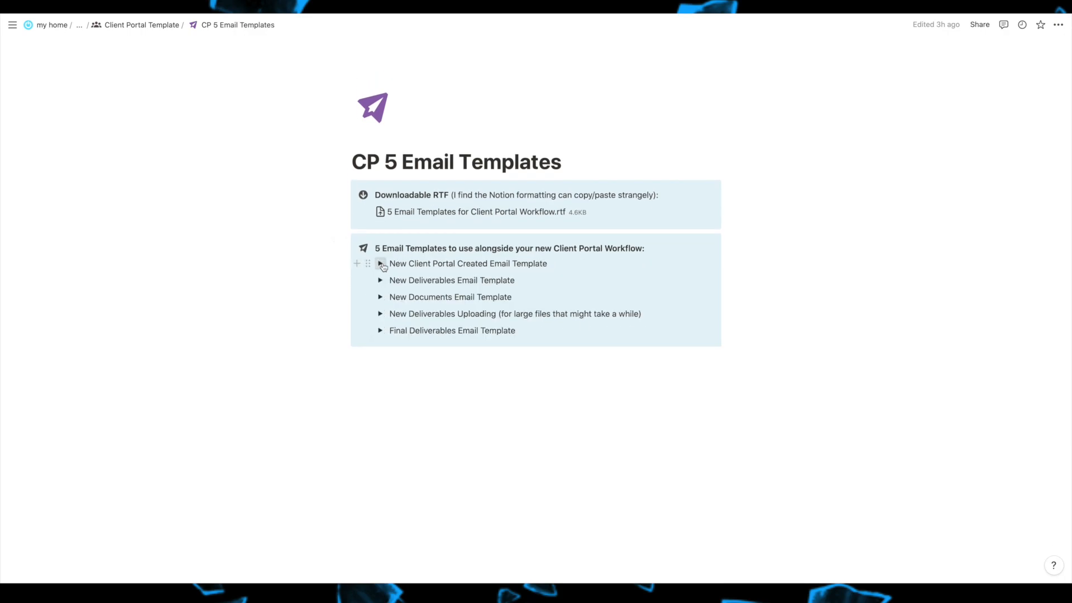
{"action": "left_click", "coordinate": [380, 280]}
{"action": "left_click", "coordinate": [380, 280]}
{"action": "mouse_move", "coordinate": [1, 22]}
{"action": "left_click", "coordinate": [142, 24]}
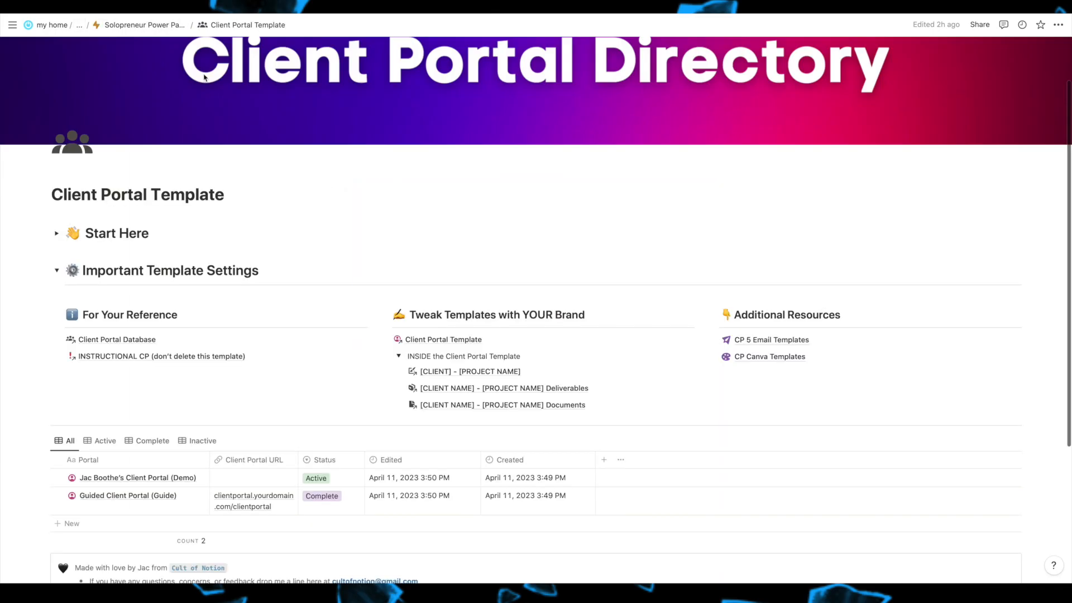
View the Canva header link on the CP Canva Templates page, return to the directory and collapse INSIDE the Client Portal Template
{"action": "left_click", "coordinate": [769, 362]}
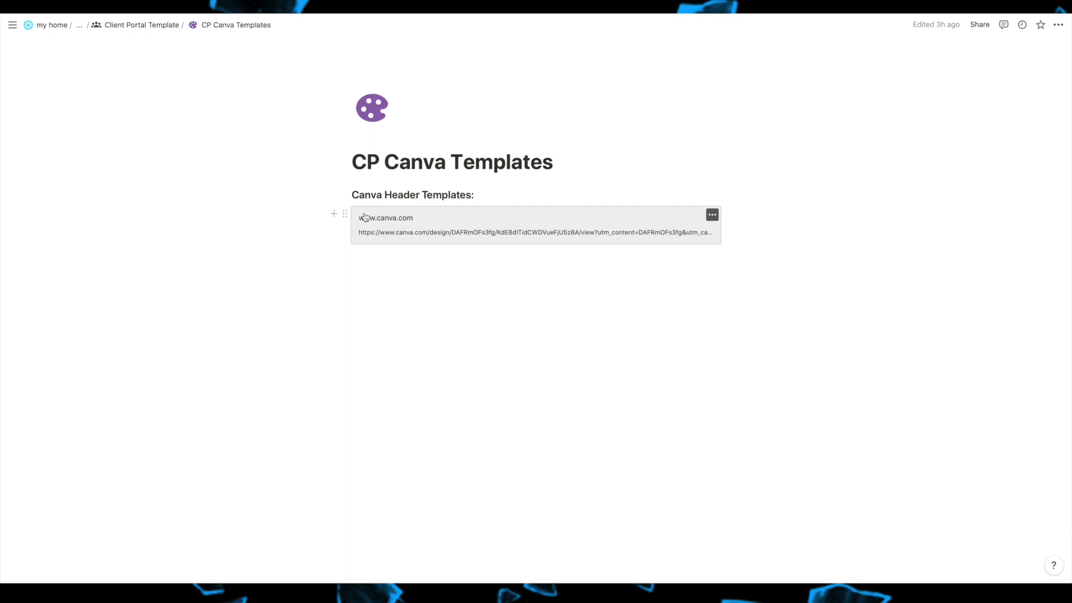
{"action": "left_click", "coordinate": [24, 8]}
{"action": "left_click", "coordinate": [399, 356]}
Open the Guided Client Portal (Guide) entry from the directory's portal table in a side view
{"action": "scroll", "coordinate": [324, 313], "scroll_direction": "down", "scroll_amount": 1}
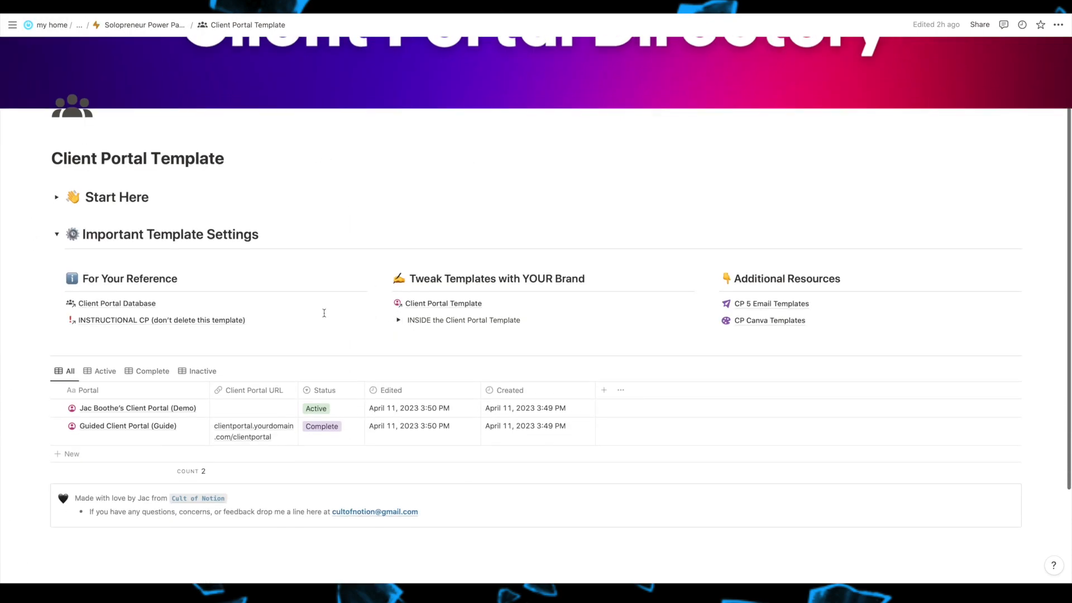
{"action": "scroll", "coordinate": [324, 311], "scroll_direction": "down", "scroll_amount": 2}
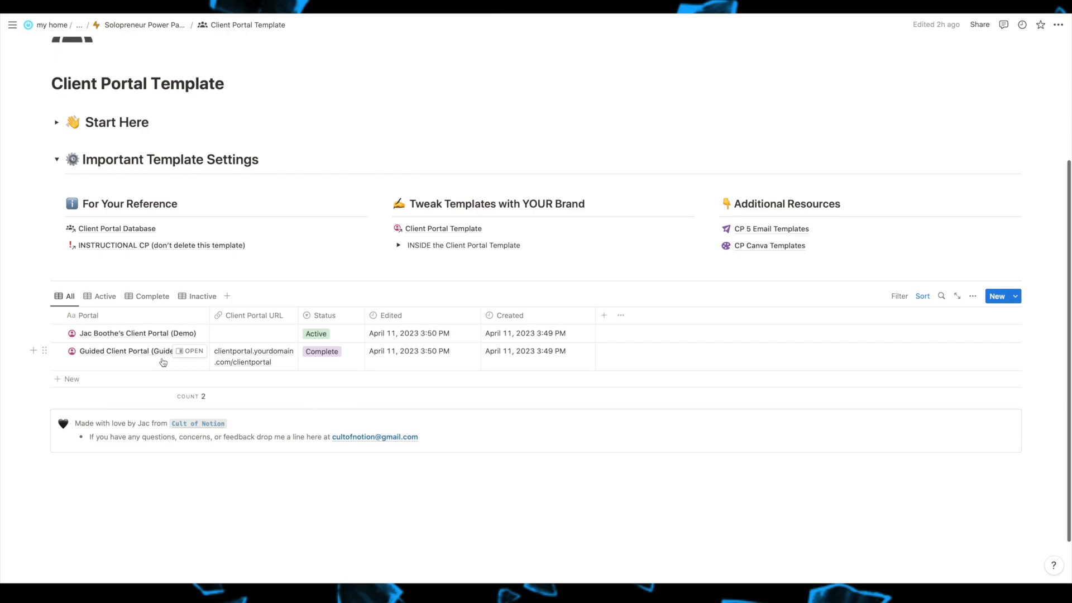
{"action": "left_click", "coordinate": [195, 352]}
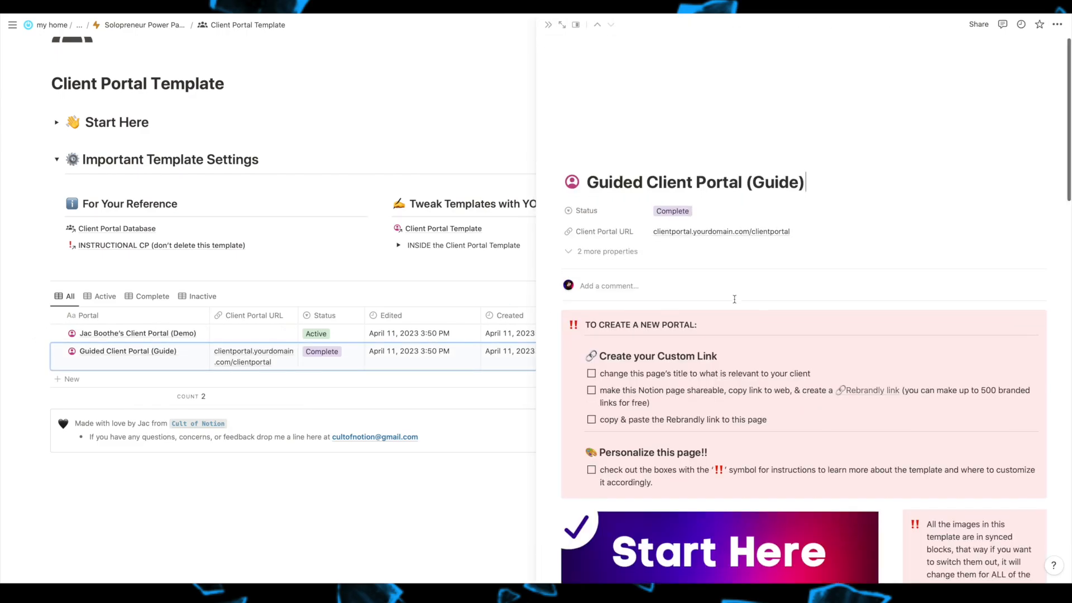
Skim the Guided Client Portal (Guide) page's instructions and sections, and close its side view
{"action": "scroll", "coordinate": [733, 299], "scroll_direction": "down", "scroll_amount": 10}
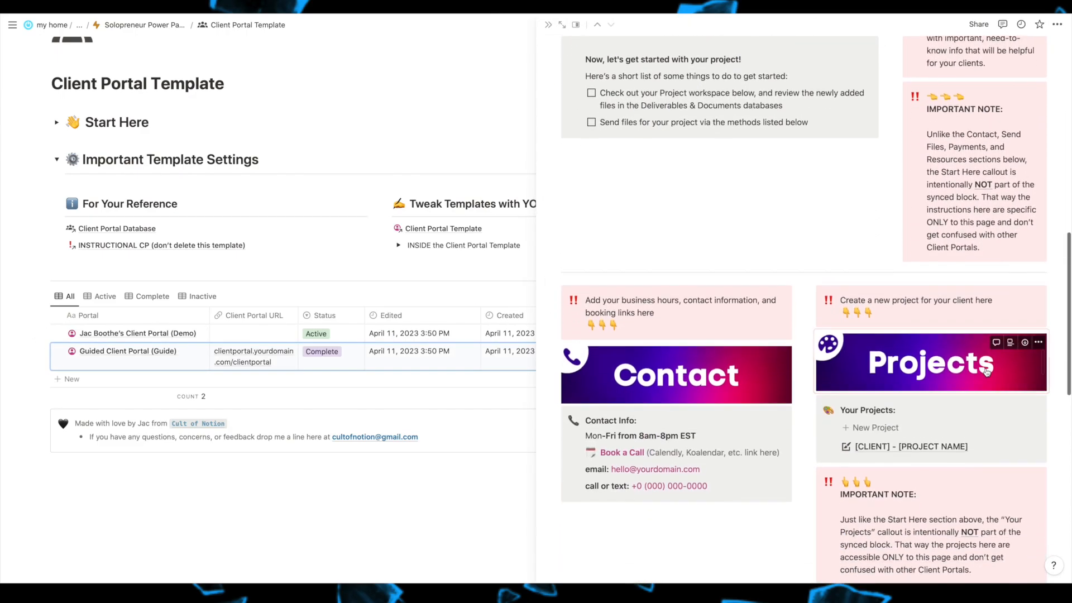
{"action": "scroll", "coordinate": [986, 373], "scroll_direction": "up", "scroll_amount": 10}
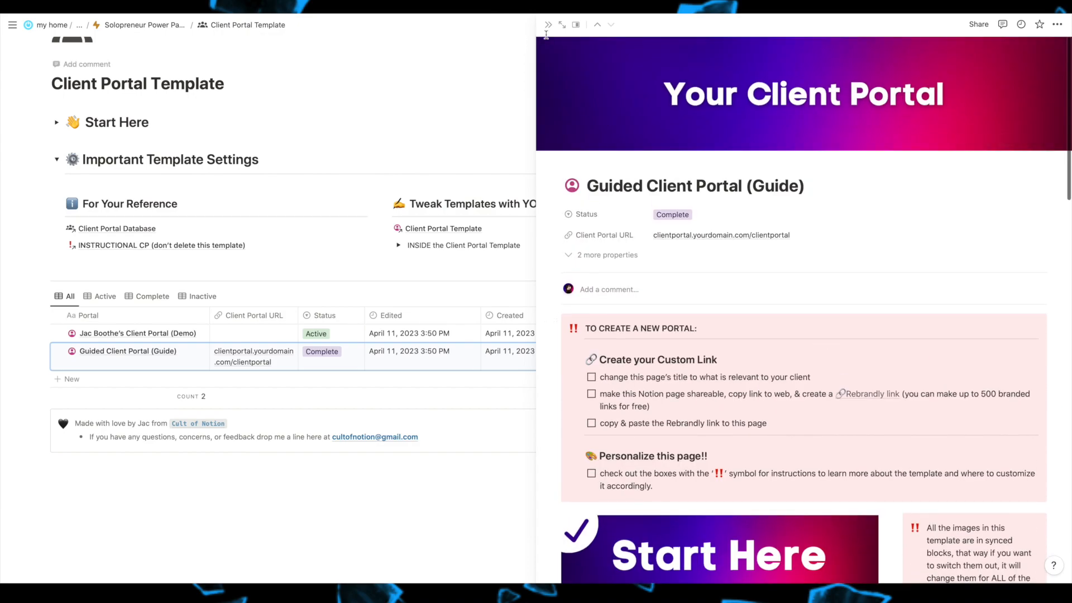
{"action": "left_click", "coordinate": [547, 24]}
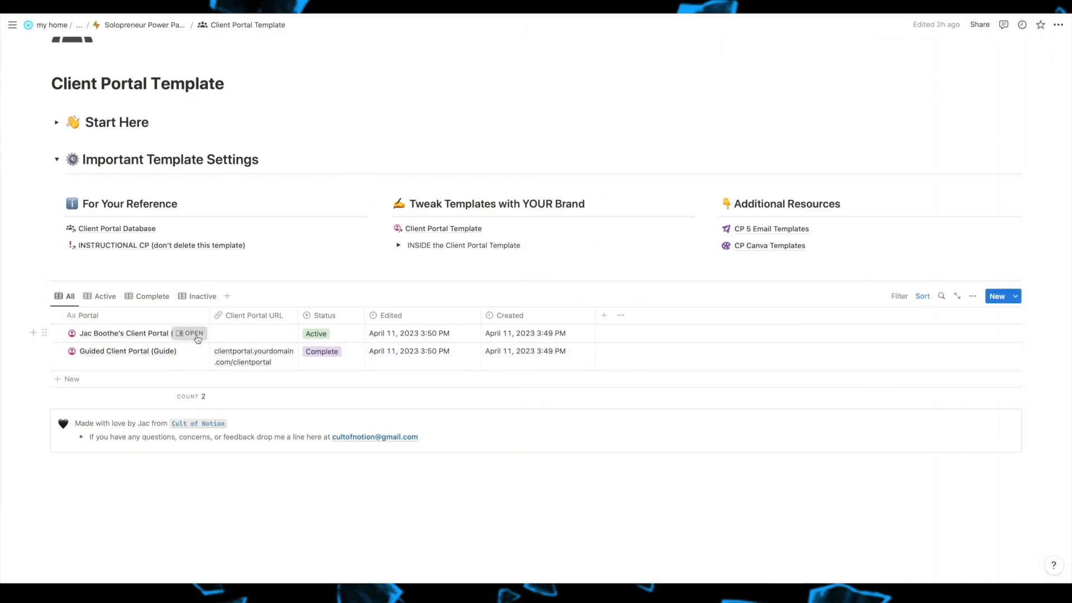
Open the demo client portal from the portal table, look through its sections in the side view and open it as a full page
{"action": "left_click", "coordinate": [194, 333]}
{"action": "scroll", "coordinate": [786, 342], "scroll_direction": "down", "scroll_amount": 5}
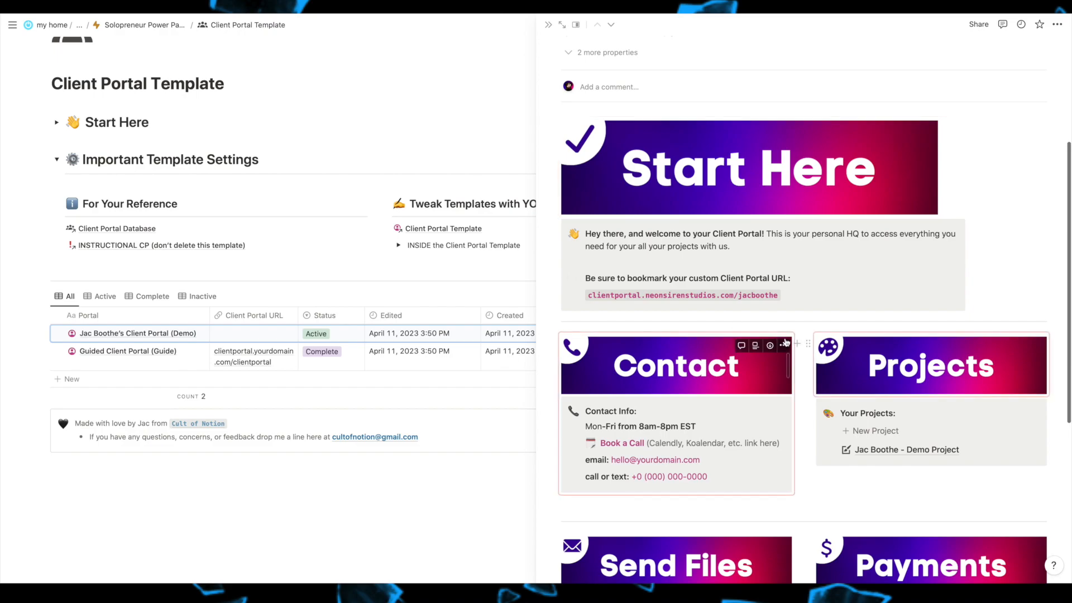
{"action": "scroll", "coordinate": [785, 342], "scroll_direction": "down", "scroll_amount": 5}
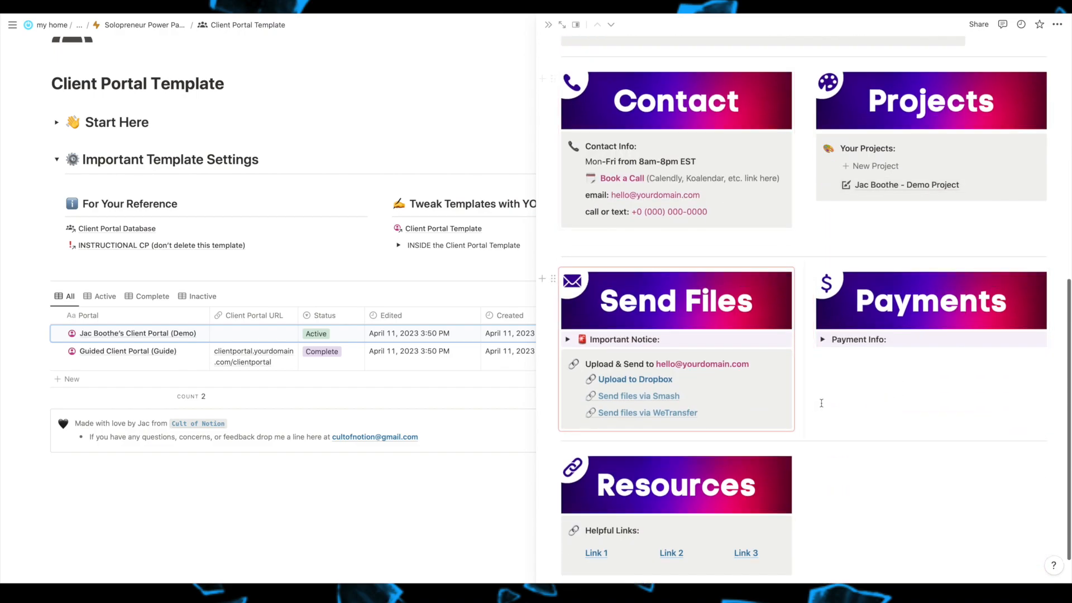
{"action": "scroll", "coordinate": [812, 406], "scroll_direction": "up", "scroll_amount": 10}
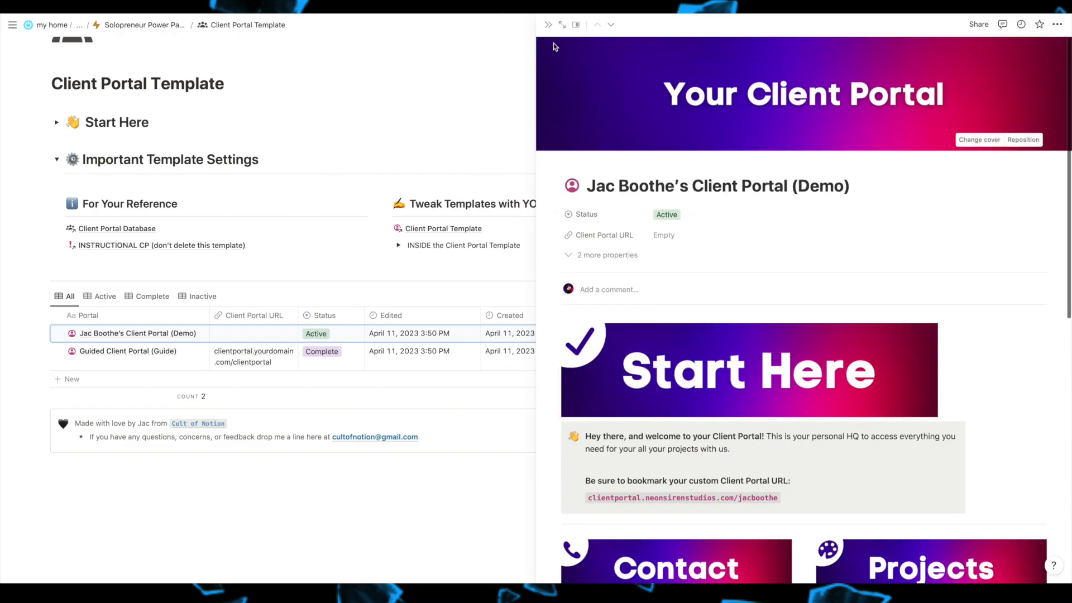
{"action": "left_click", "coordinate": [562, 24]}
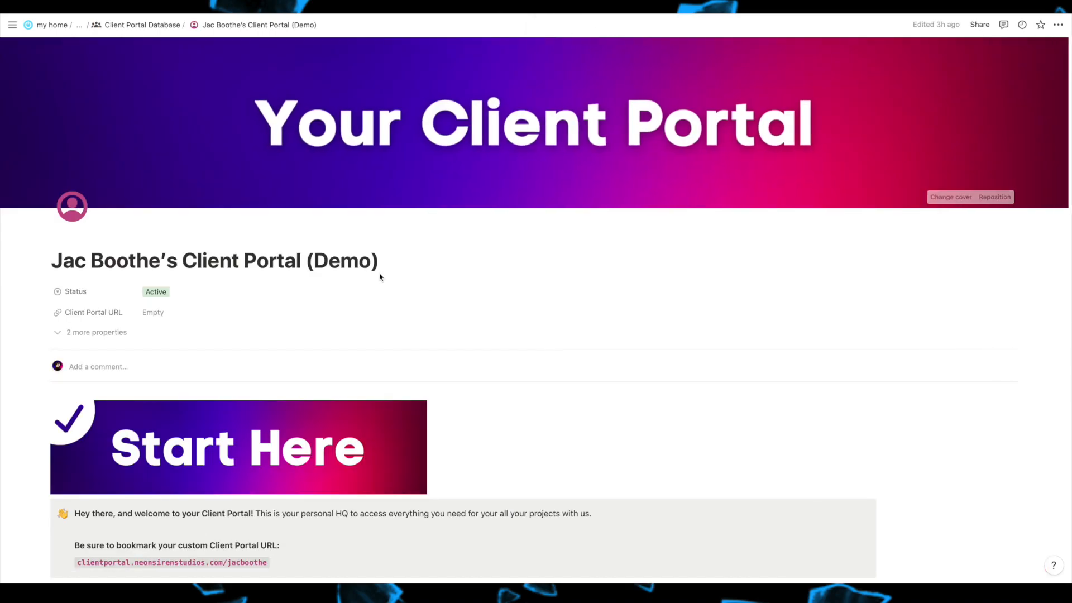
Look over the cover and Start Here section of the demo client portal and expand its 2 hidden properties
{"action": "scroll", "coordinate": [328, 366], "scroll_direction": "down", "scroll_amount": 2}
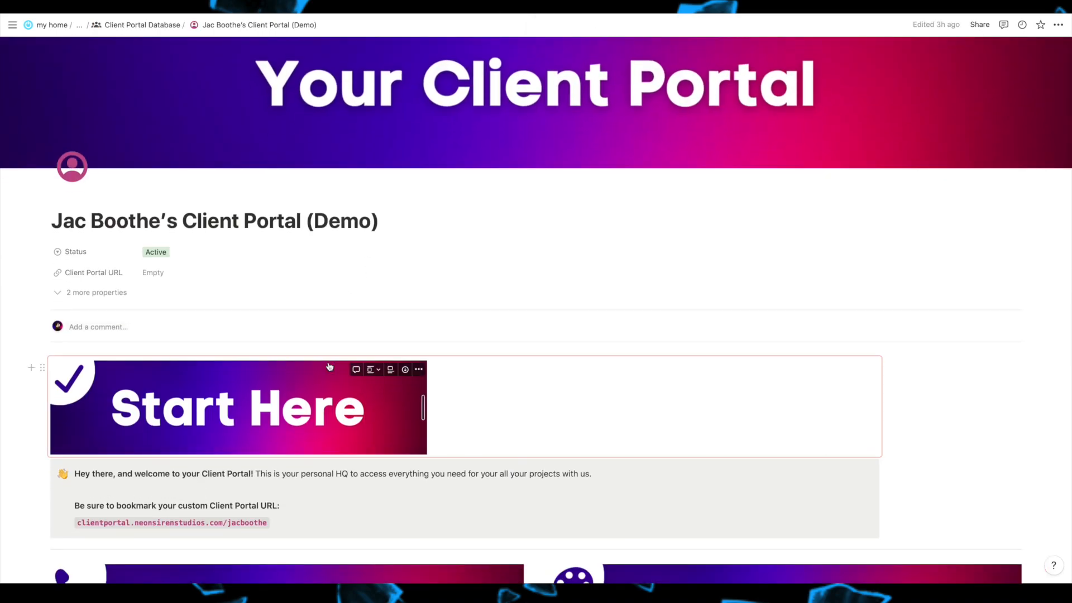
{"action": "scroll", "coordinate": [329, 366], "scroll_direction": "down", "scroll_amount": 2}
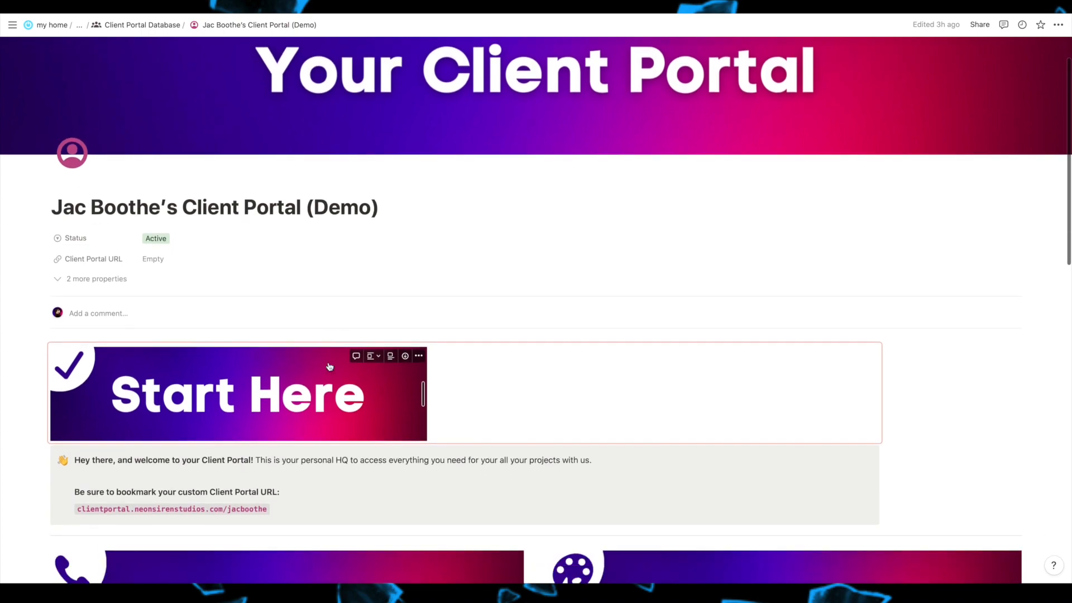
{"action": "scroll", "coordinate": [234, 279], "scroll_direction": "up", "scroll_amount": 2}
{"action": "scroll", "coordinate": [328, 173], "scroll_direction": "up", "scroll_amount": 2}
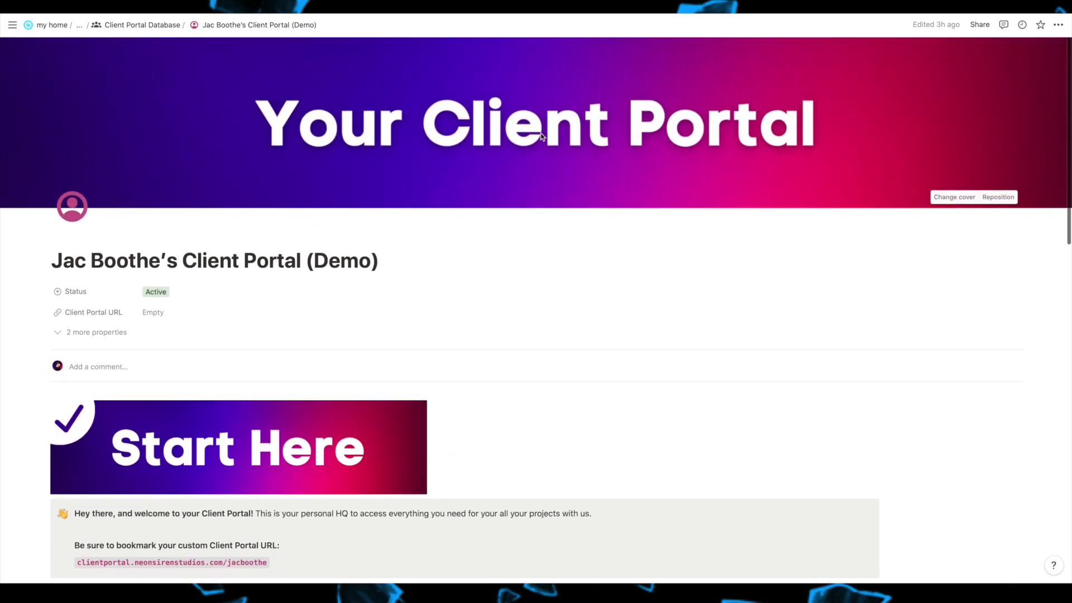
{"action": "left_click", "coordinate": [85, 338]}
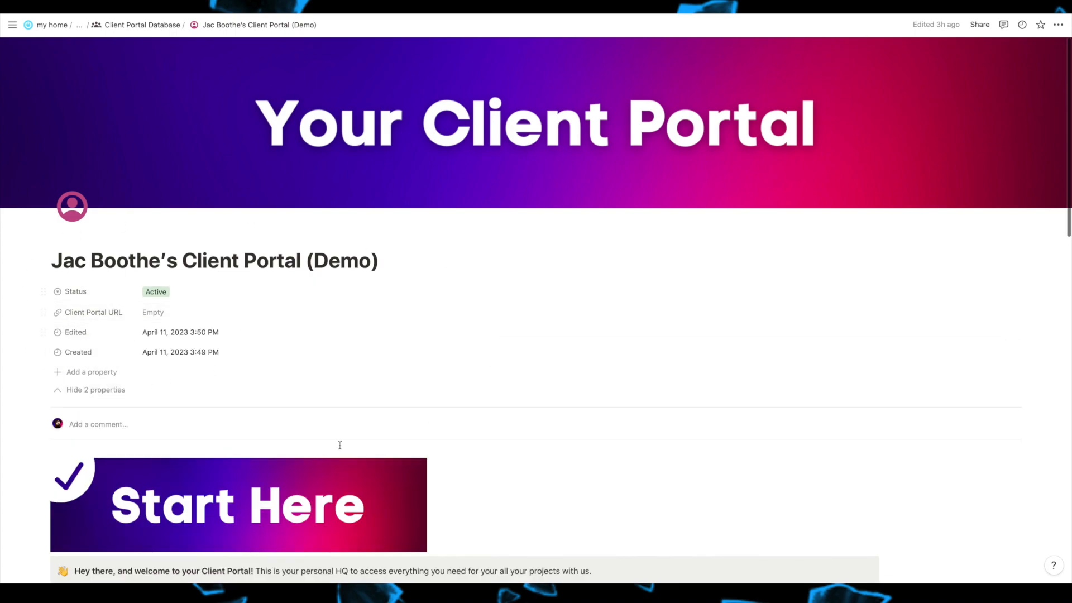
View the demo portal's Status options and its Client Portal URL field, closing each without making an entry
{"action": "left_click", "coordinate": [169, 293]}
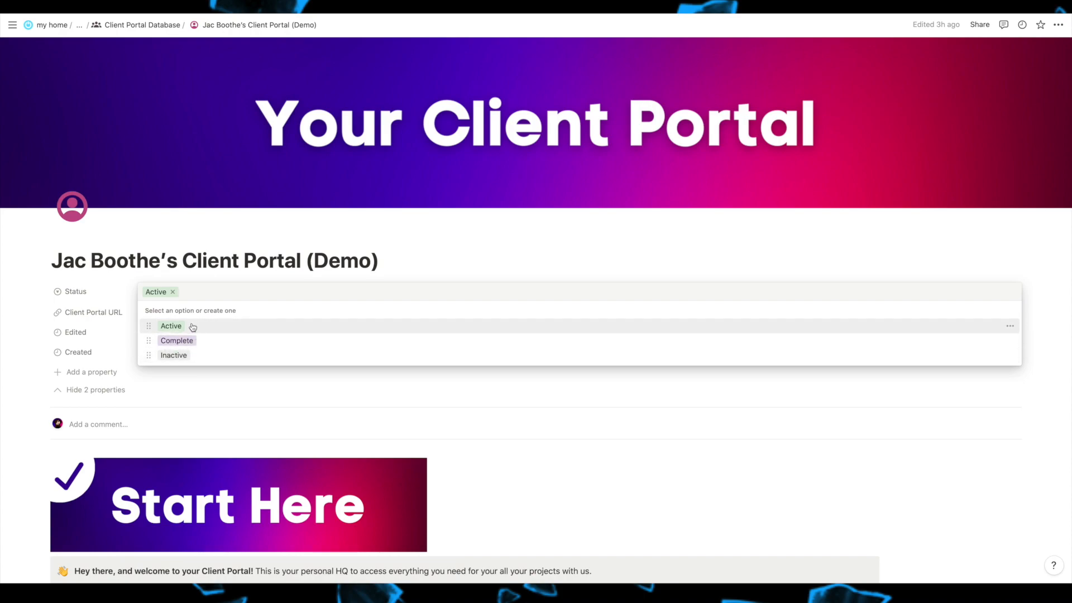
{"action": "left_click", "coordinate": [114, 269]}
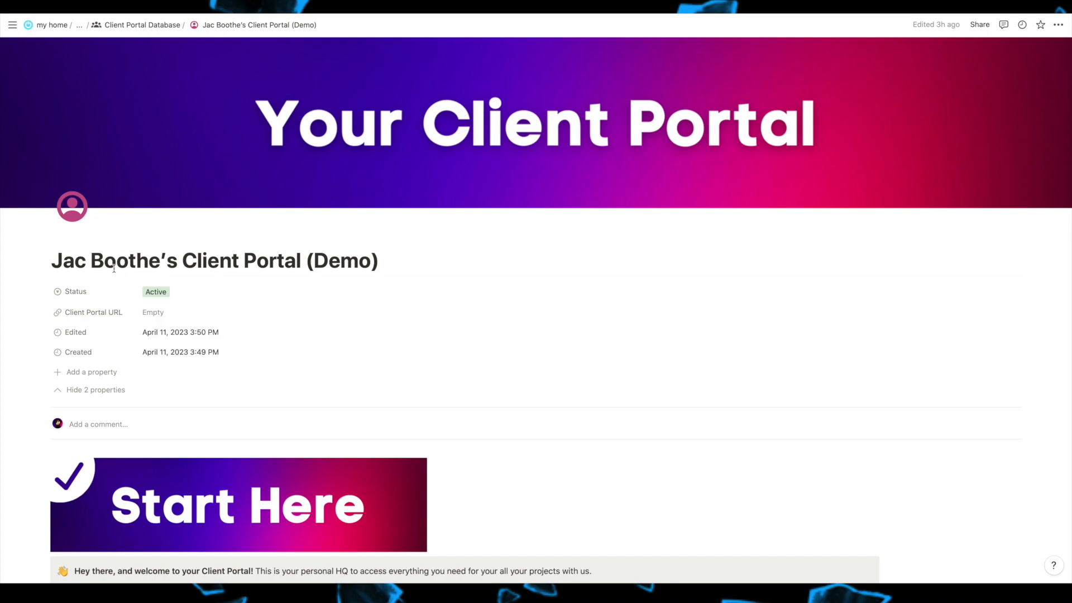
{"action": "left_click", "coordinate": [163, 320]}
{"action": "key", "text": "Escape"}
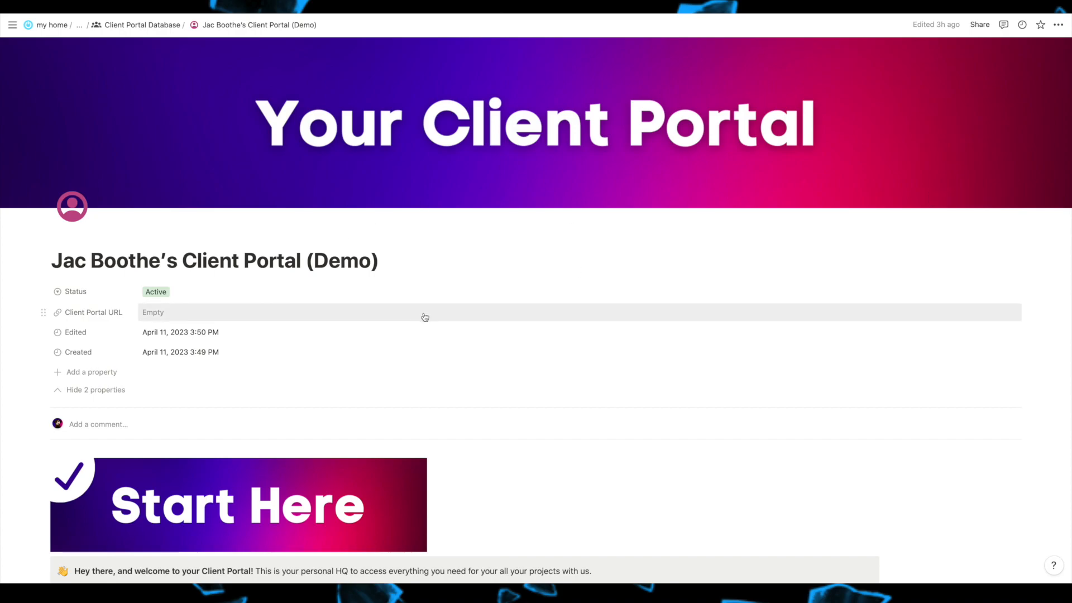
{"action": "scroll", "coordinate": [269, 324], "scroll_direction": "down", "scroll_amount": 1}
{"action": "scroll", "coordinate": [267, 318], "scroll_direction": "up", "scroll_amount": 2}
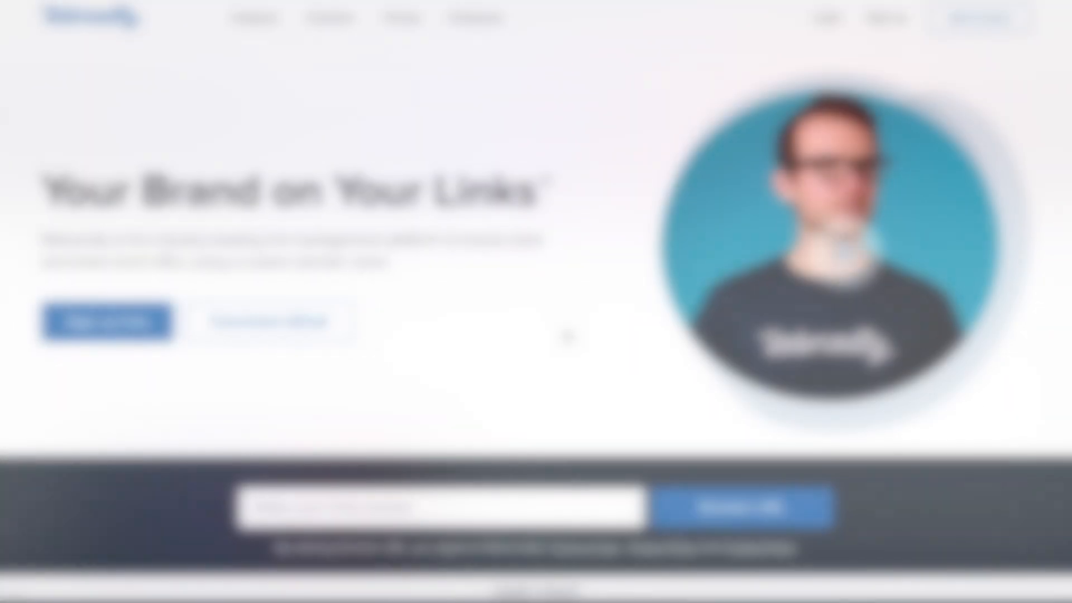
Look through the Rebrandly website's home page, from the URL shortener to the section on branding and managing links
{"action": "scroll", "coordinate": [565, 332], "scroll_direction": "down", "scroll_amount": 2}
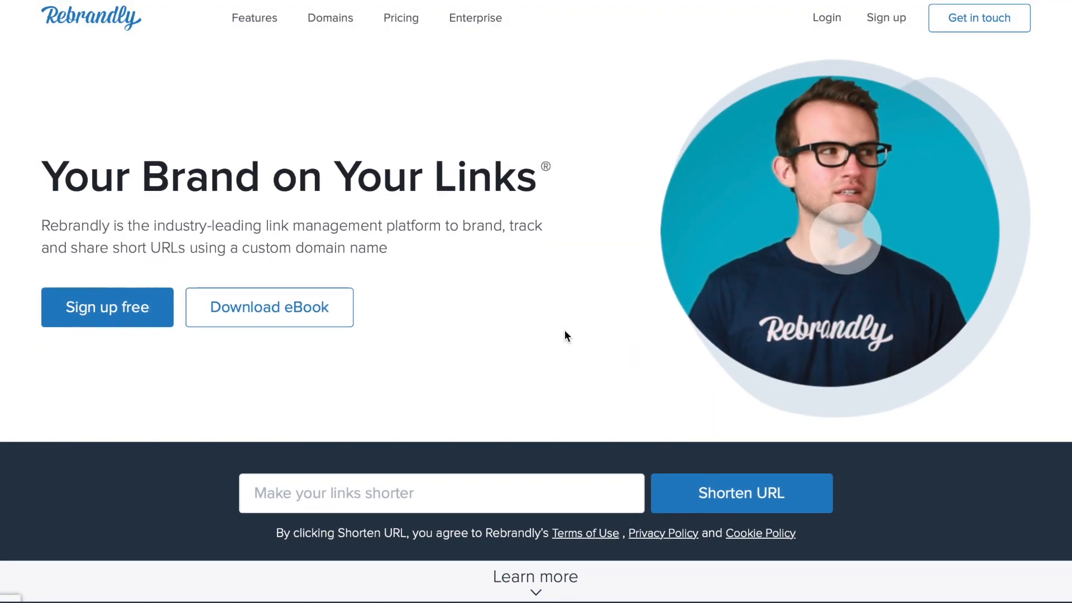
{"action": "scroll", "coordinate": [565, 335], "scroll_direction": "down", "scroll_amount": 2}
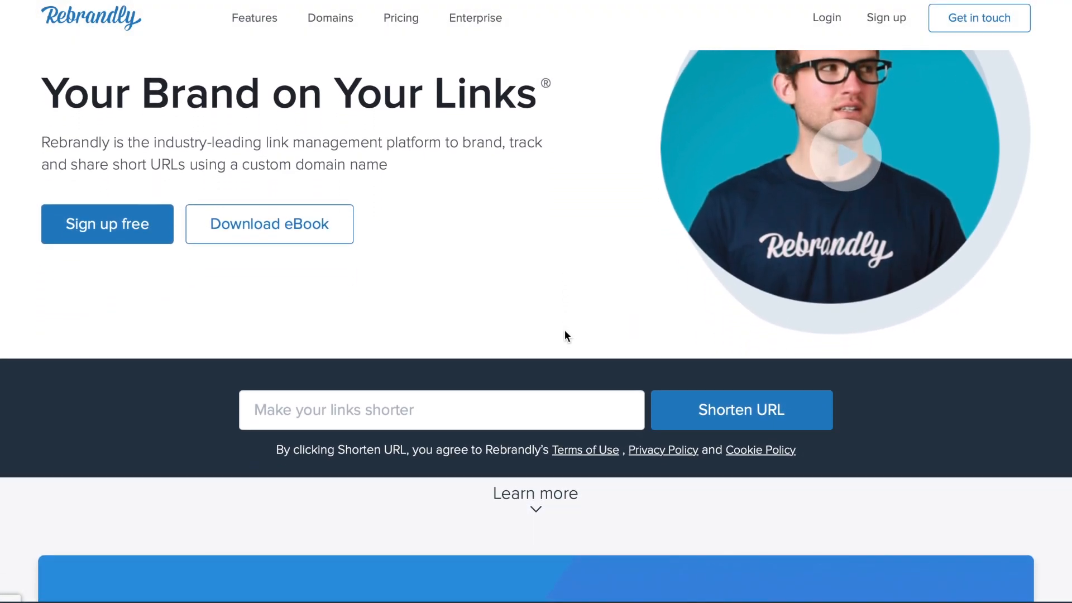
{"action": "scroll", "coordinate": [564, 330], "scroll_direction": "down", "scroll_amount": 5}
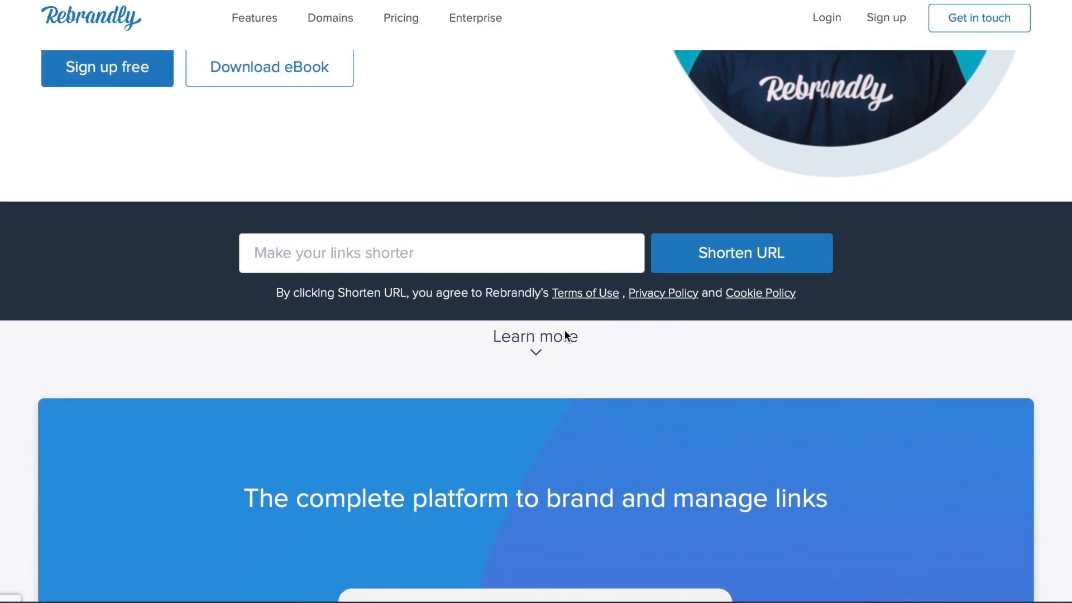
{"action": "scroll", "coordinate": [564, 330], "scroll_direction": "down", "scroll_amount": 3}
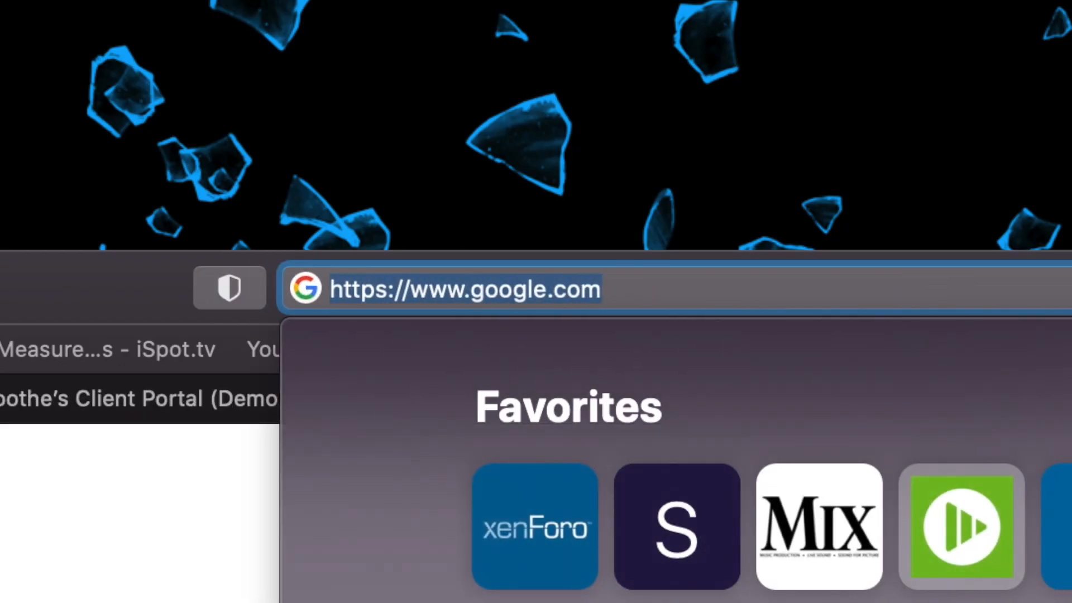
Enter the custom portal address clientportal.neonsirenstudios.com in the web browser's address field
{"action": "type", "text": "cline"}
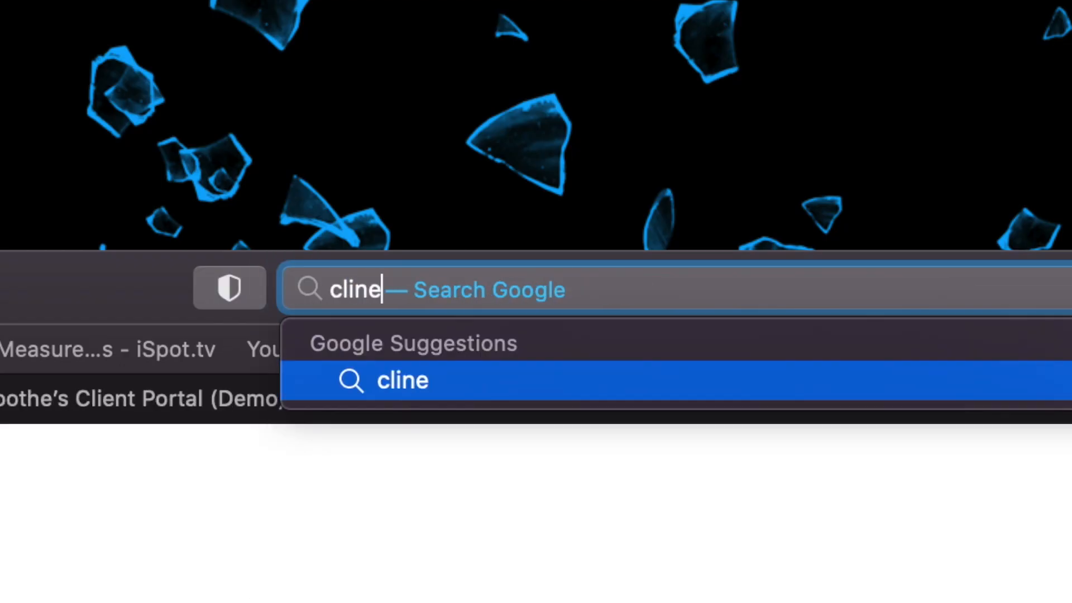
{"action": "key", "text": "BackSpace"}
{"action": "key", "text": "BackSpace"}
{"action": "type", "text": "entportl"}
{"action": "key", "text": "BackSpace"}
{"action": "key", "text": "BackSpace"}
{"action": "type", "text": "tal."}
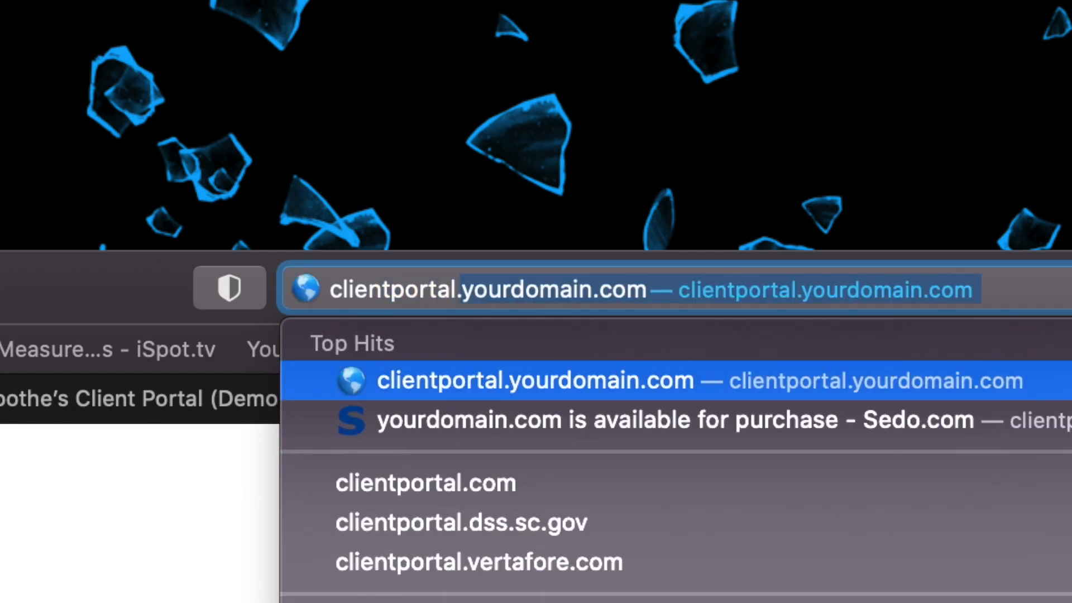
{"action": "type", "text": "neonsirenstudios.com"}
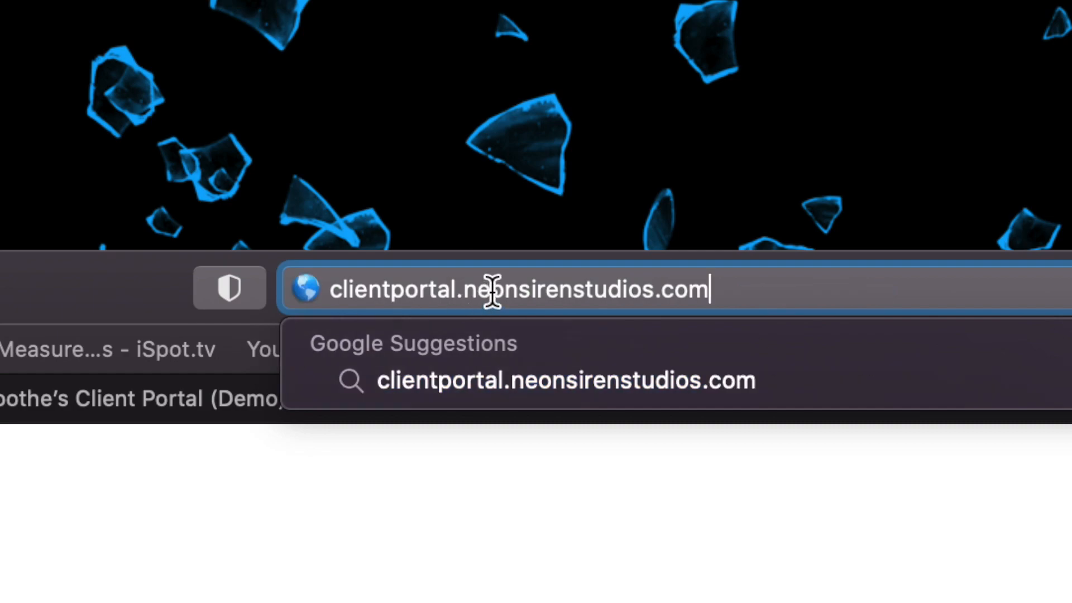
Highlight the studio name and the whole custom address in turn, and return to the demo client portal page in Notion
{"action": "left_click_drag", "start_coordinate": [506, 286], "coordinate": [650, 286]}
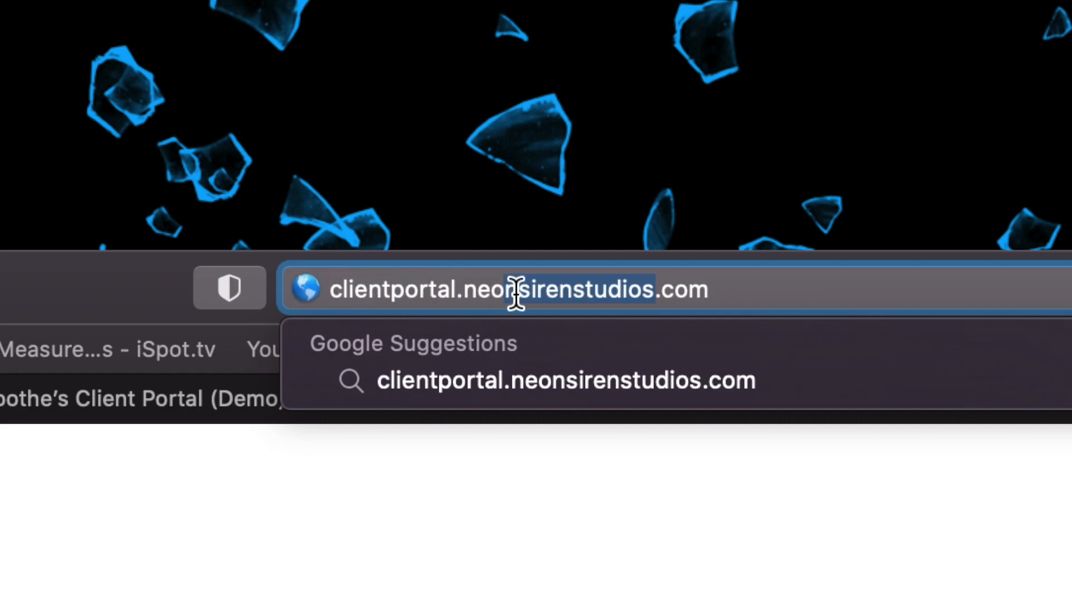
{"action": "left_click", "coordinate": [754, 285]}
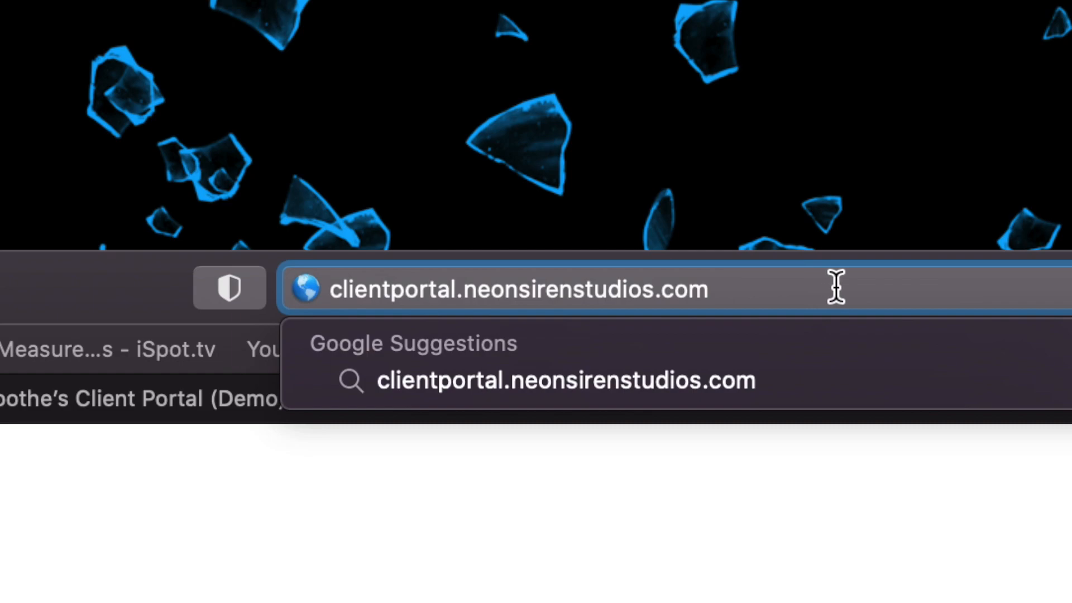
{"action": "left_click_drag", "start_coordinate": [835, 290], "coordinate": [320, 289]}
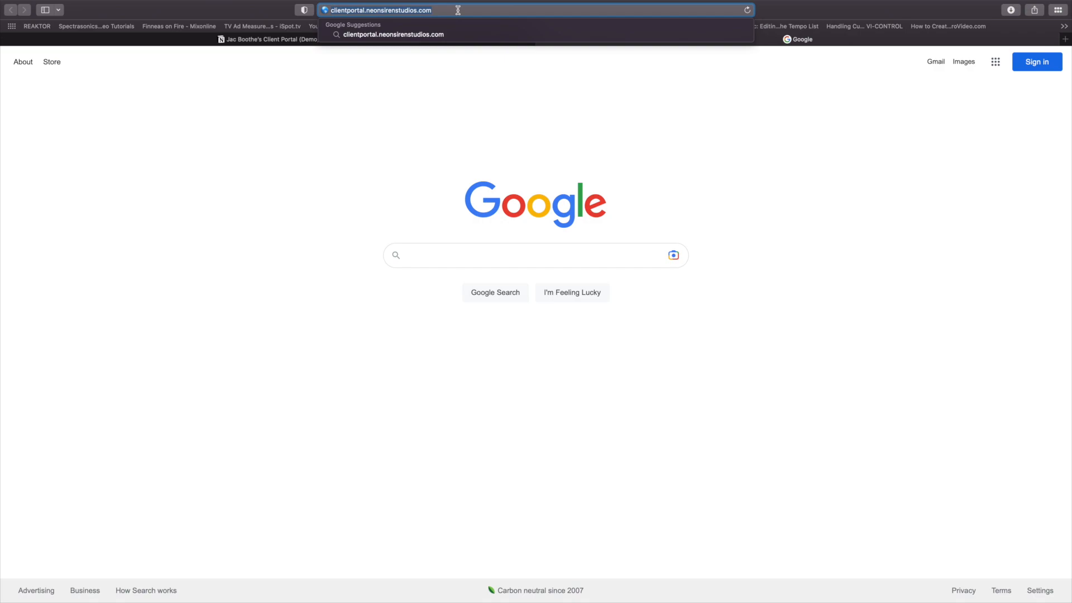
{"action": "key", "text": "Return"}
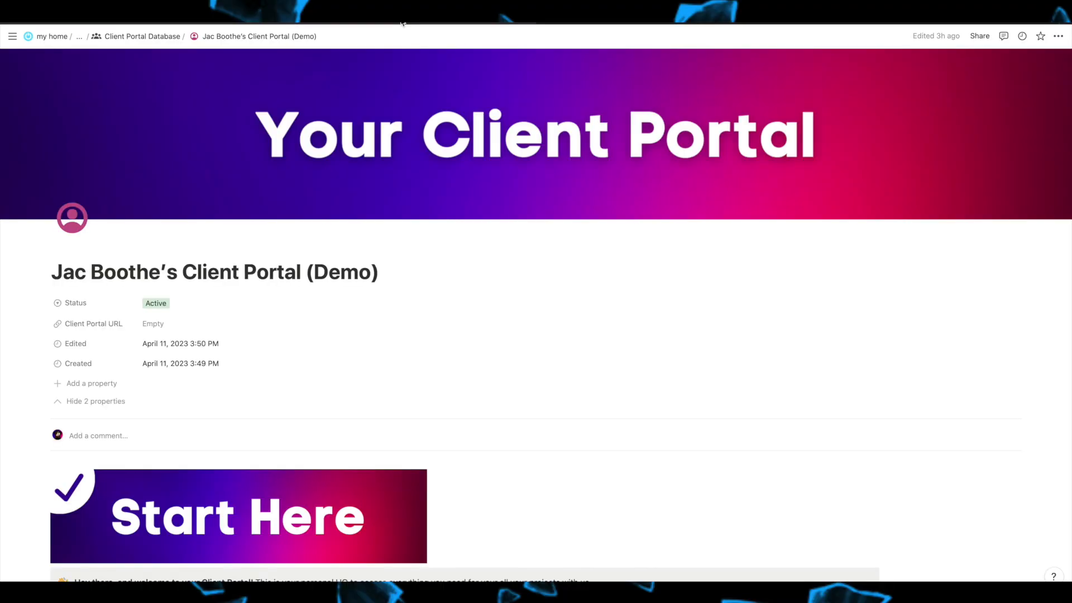
Examine the demo portal's Client Portal URL property, the Start Here welcome callout with its bookmark link, and the Contact and Projects sections
{"action": "scroll", "coordinate": [174, 310], "scroll_direction": "down", "scroll_amount": 1}
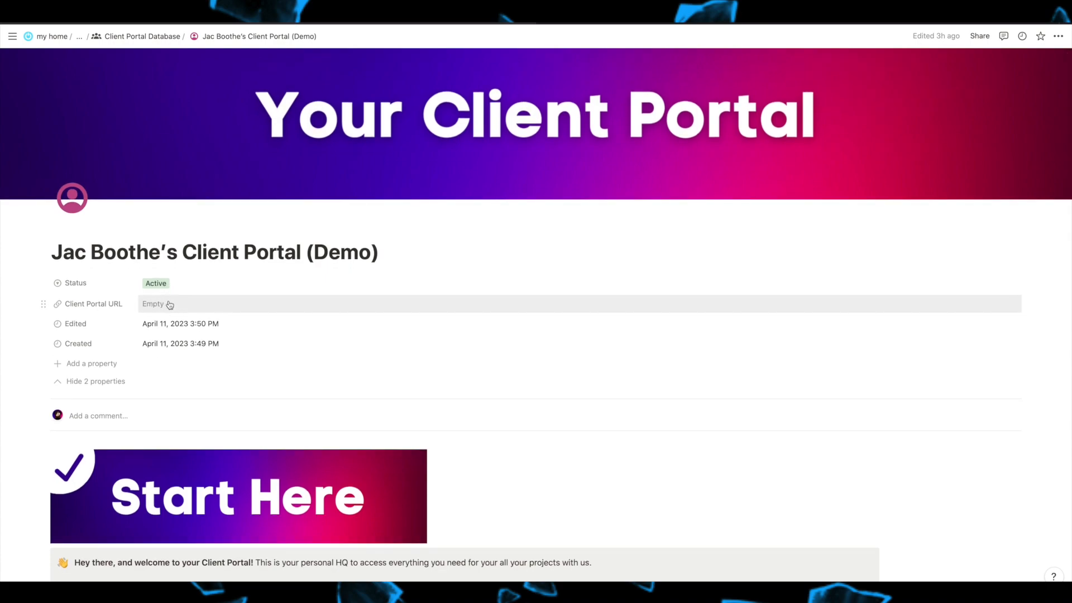
{"action": "scroll", "coordinate": [169, 304], "scroll_direction": "down", "scroll_amount": 3}
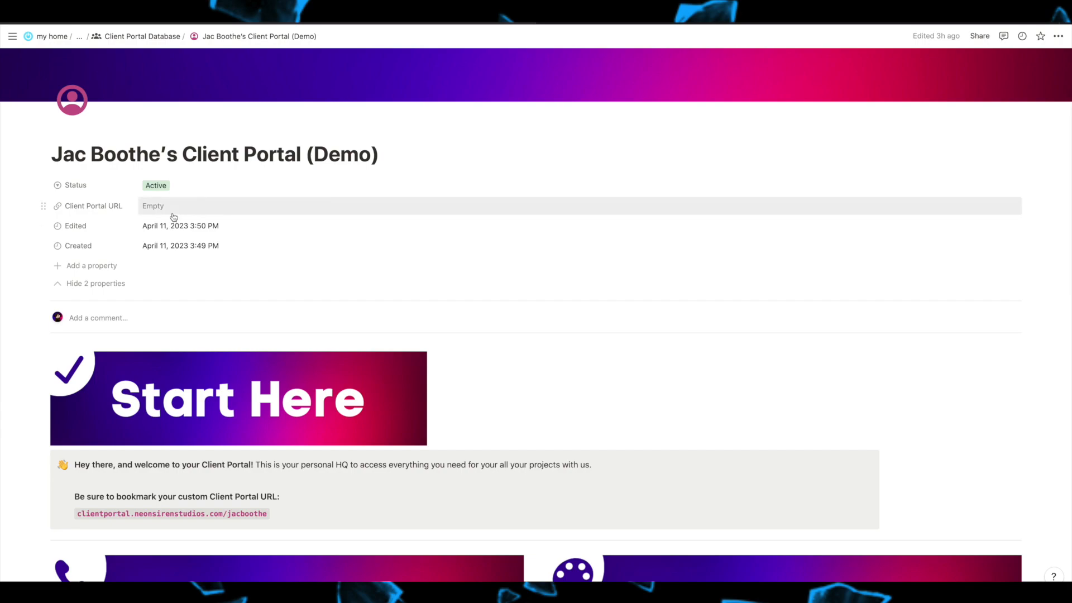
{"action": "scroll", "coordinate": [150, 210], "scroll_direction": "down", "scroll_amount": 3}
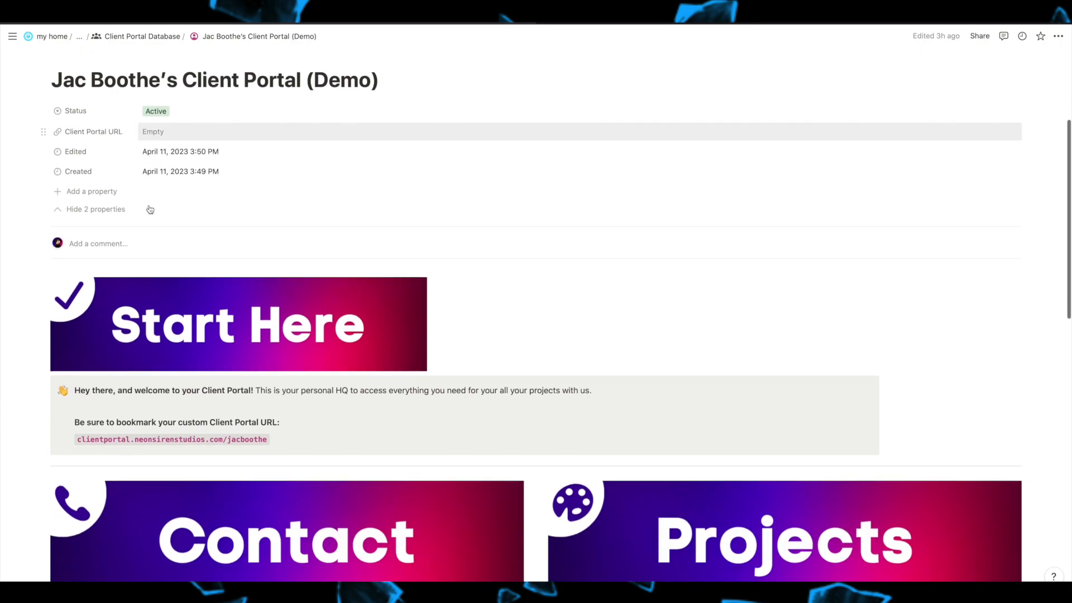
{"action": "scroll", "coordinate": [149, 209], "scroll_direction": "down", "scroll_amount": 3}
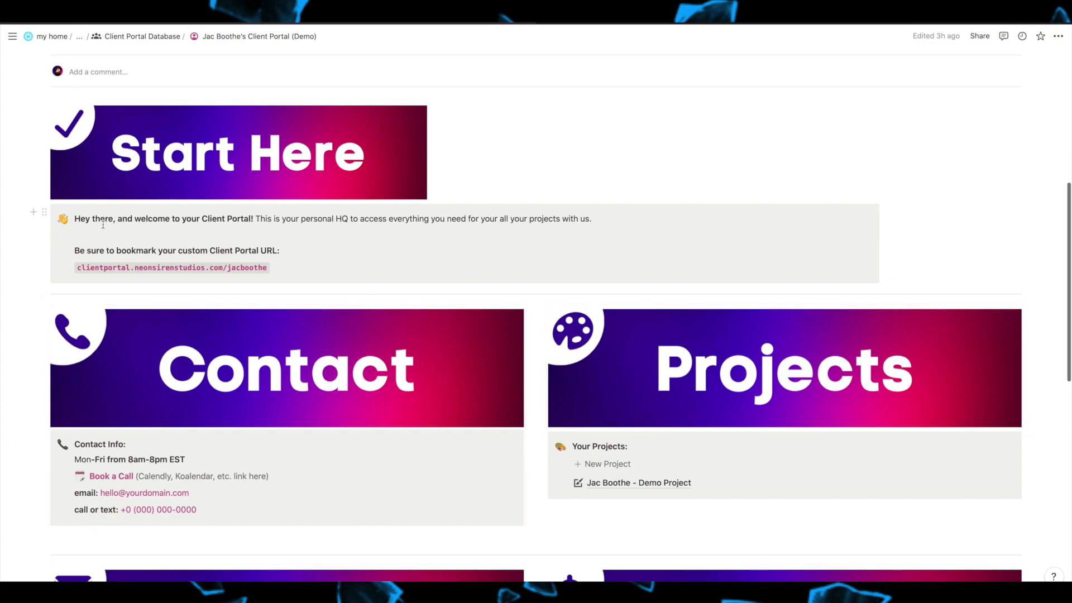
{"action": "scroll", "coordinate": [198, 217], "scroll_direction": "up", "scroll_amount": 1}
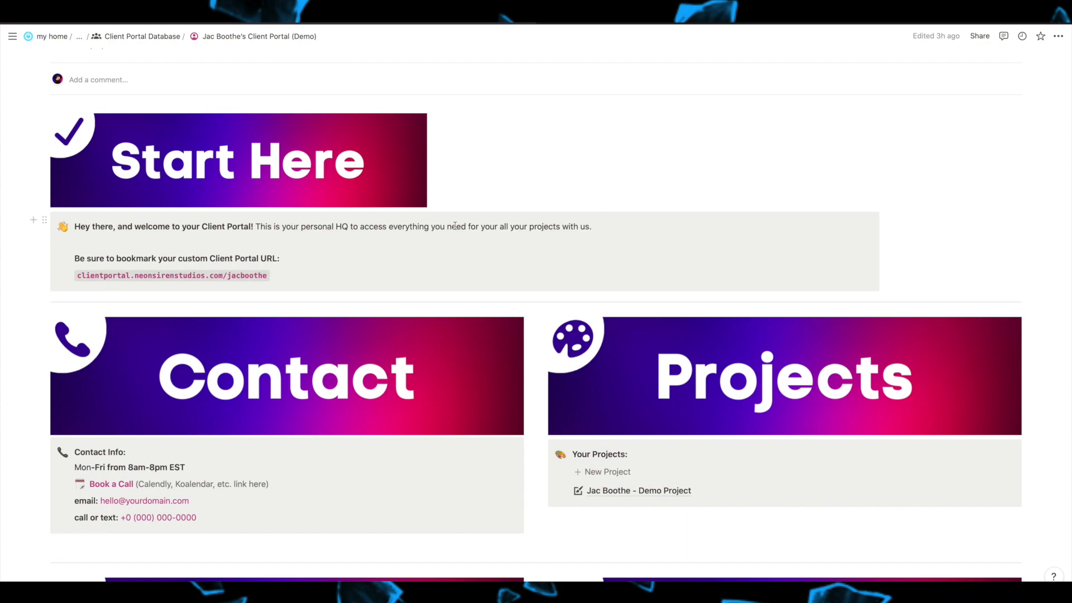
{"action": "scroll", "coordinate": [445, 234], "scroll_direction": "down", "scroll_amount": 1}
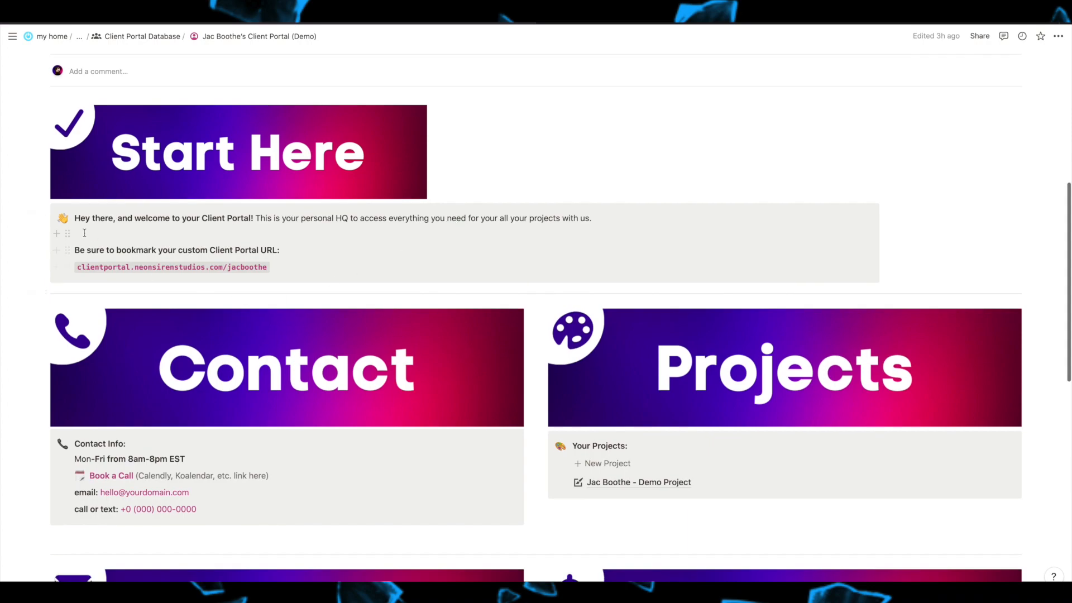
{"action": "scroll", "coordinate": [182, 246], "scroll_direction": "down", "scroll_amount": 1}
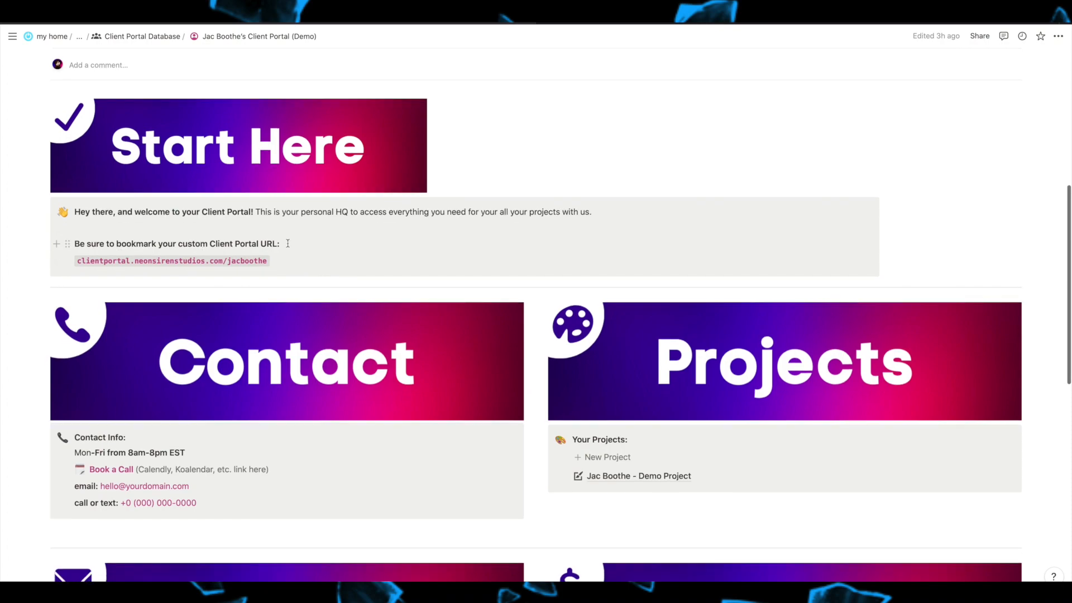
{"action": "scroll", "coordinate": [274, 244], "scroll_direction": "up", "scroll_amount": 5}
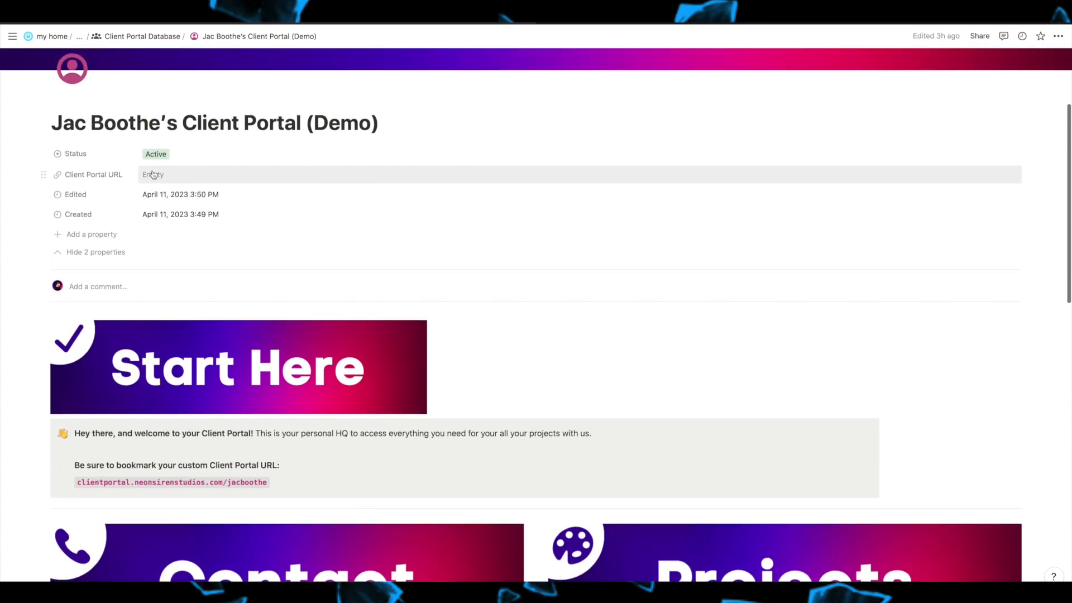
{"action": "scroll", "coordinate": [155, 174], "scroll_direction": "down", "scroll_amount": 3}
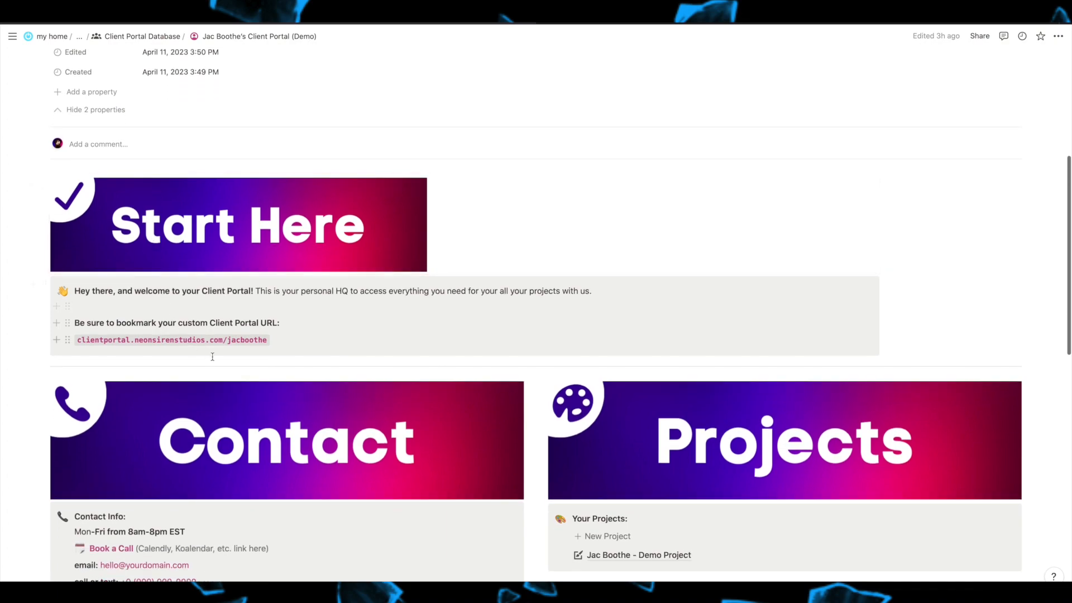
Highlight the parts of the custom portal URL in the Start Here callout, including the clientportal.neonsirenstudios.com domain
{"action": "left_click_drag", "start_coordinate": [264, 341], "coordinate": [126, 341]}
{"action": "left_click", "coordinate": [126, 340]}
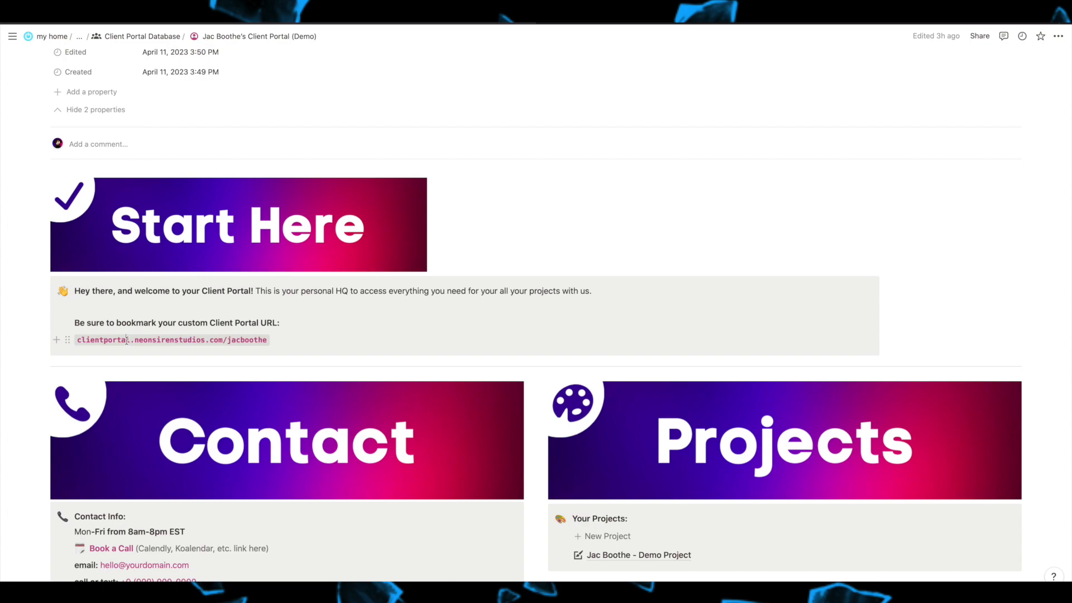
{"action": "left_click_drag", "start_coordinate": [267, 341], "coordinate": [230, 341]}
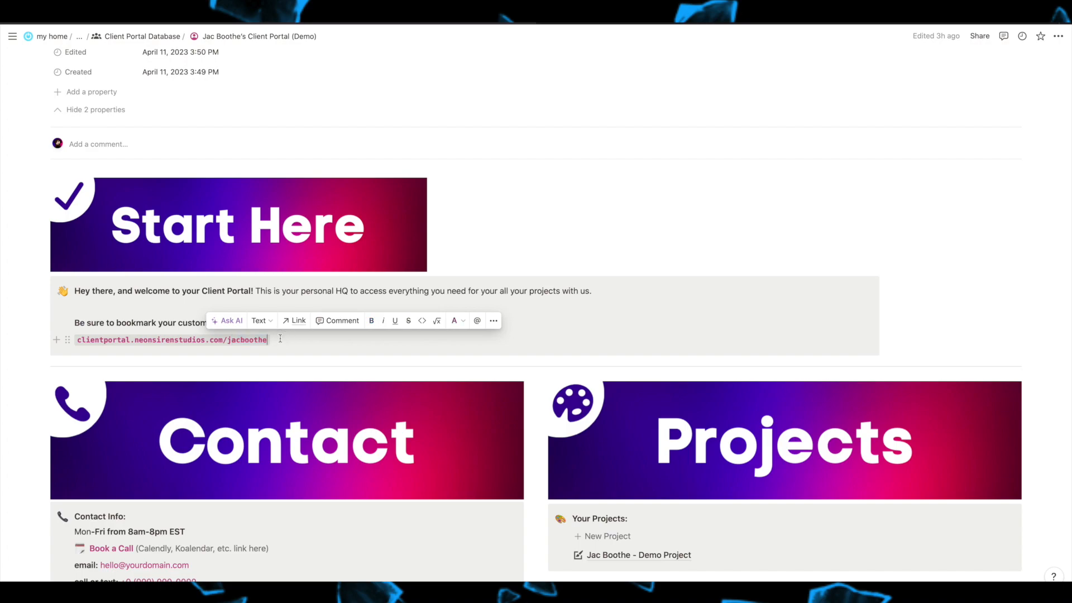
{"action": "left_click", "coordinate": [196, 339]}
{"action": "left_click_drag", "start_coordinate": [79, 339], "coordinate": [225, 337]}
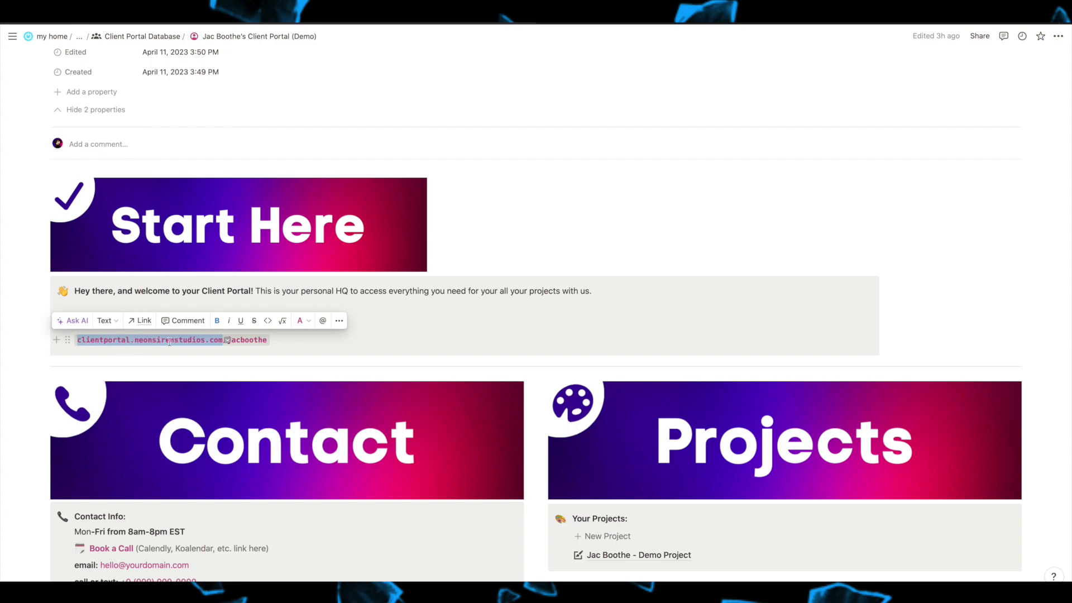
{"action": "left_click", "coordinate": [78, 341]}
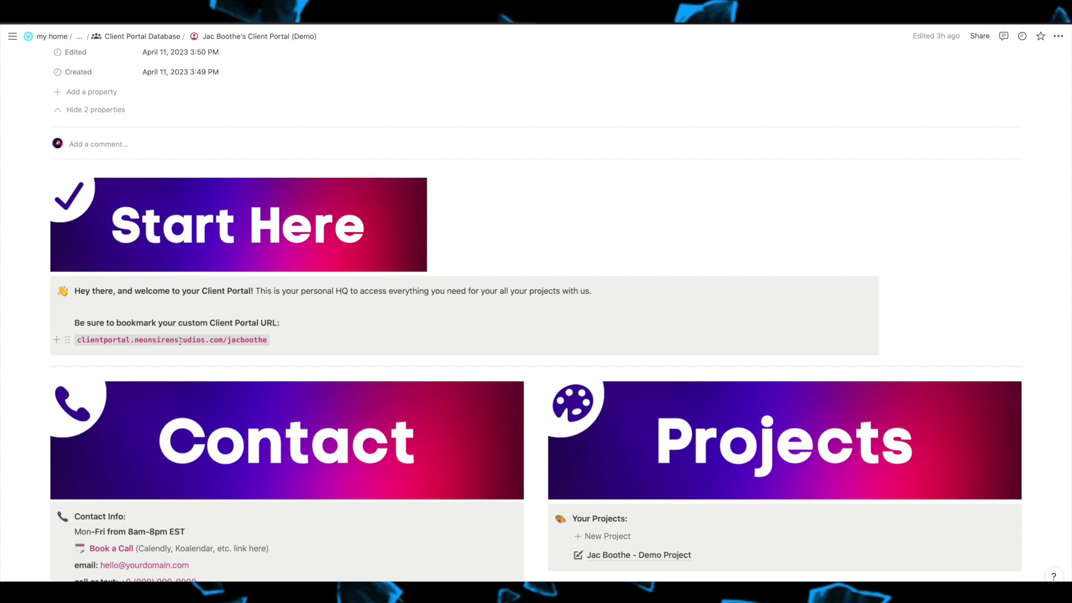
Look over the portal's Contact, Projects, Send Files and Payments sections and return to the Start Here callout
{"action": "scroll", "coordinate": [180, 341], "scroll_direction": "down", "scroll_amount": 3}
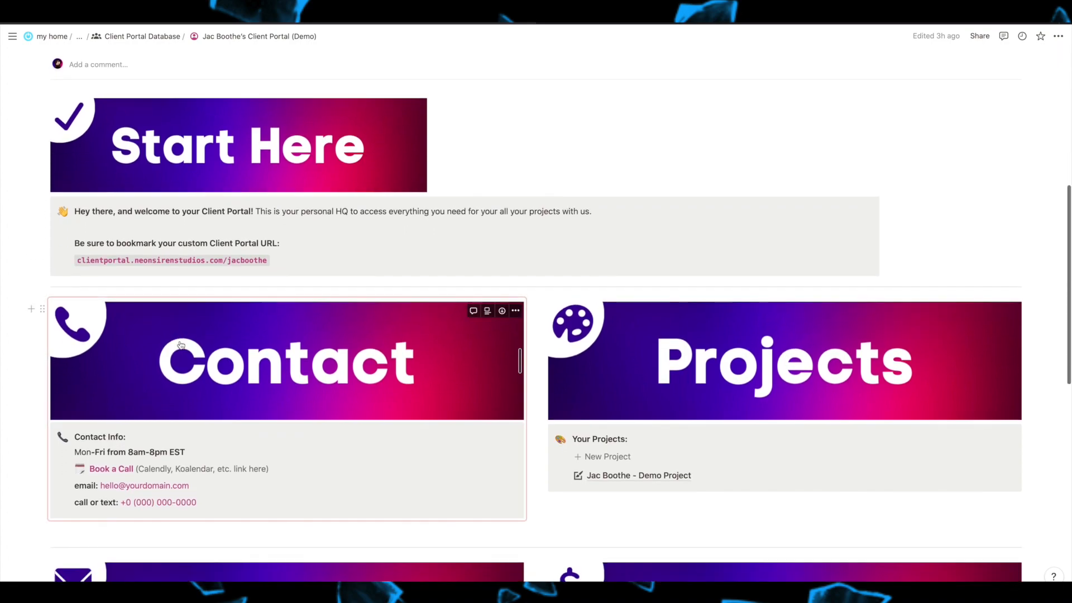
{"action": "scroll", "coordinate": [234, 312], "scroll_direction": "down", "scroll_amount": 3}
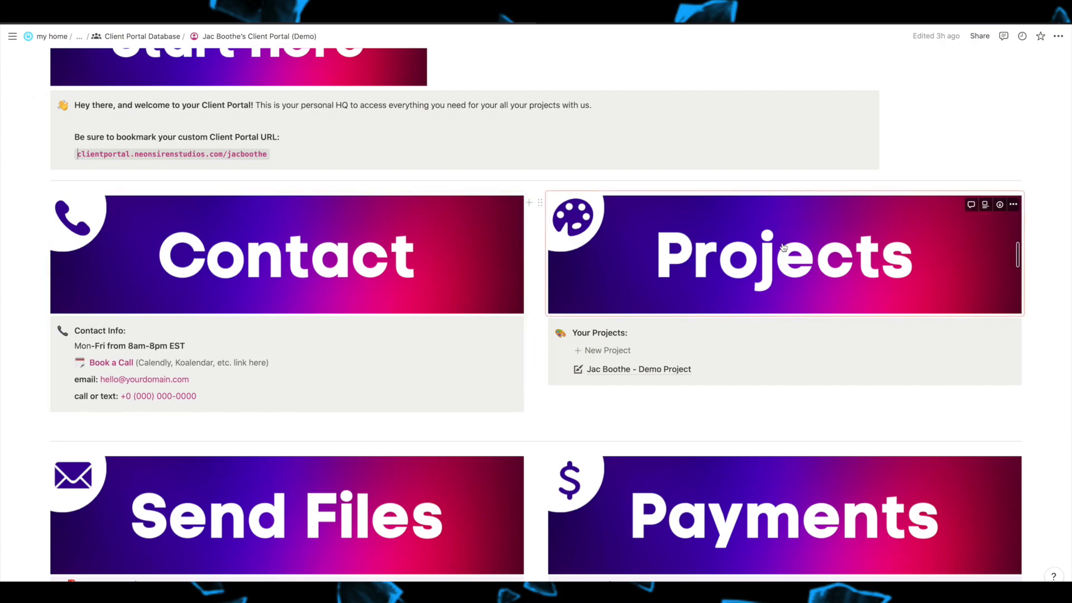
{"action": "scroll", "coordinate": [257, 266], "scroll_direction": "down", "scroll_amount": 1}
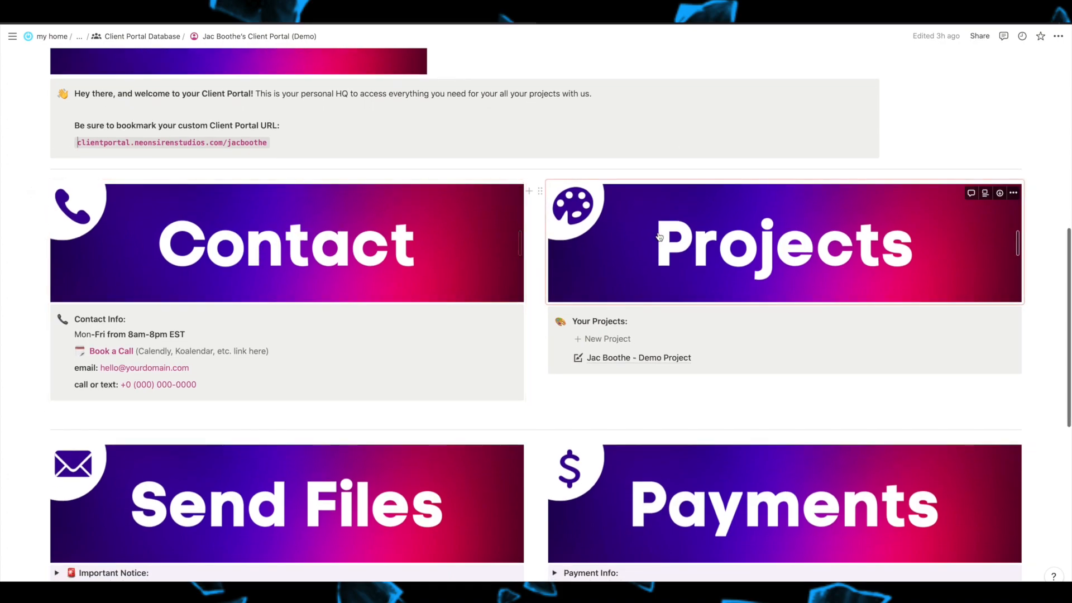
{"action": "scroll", "coordinate": [370, 235], "scroll_direction": "up", "scroll_amount": 3}
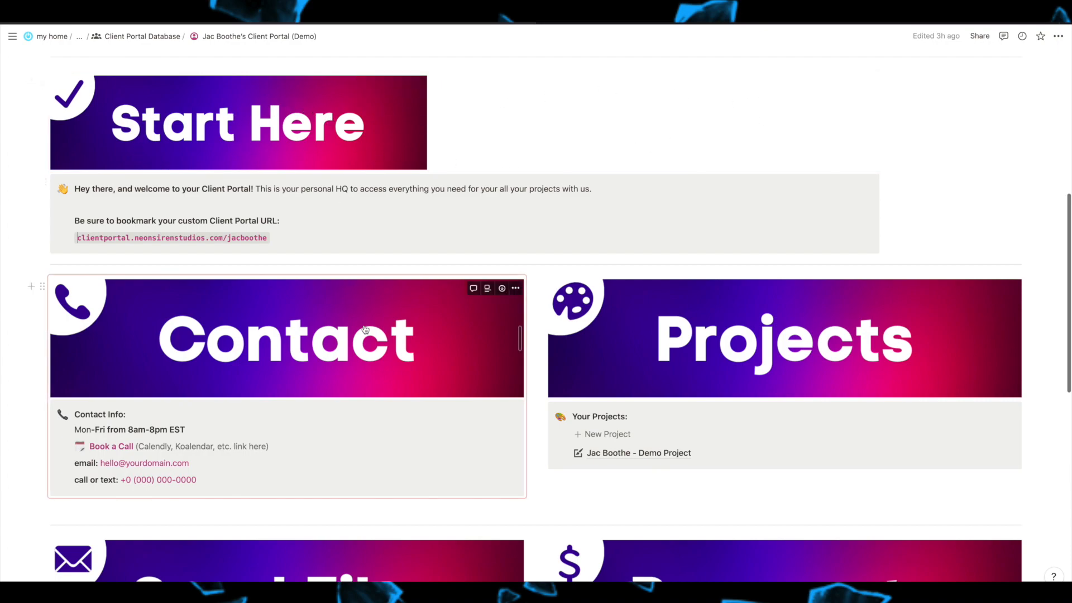
{"action": "scroll", "coordinate": [365, 329], "scroll_direction": "down", "scroll_amount": 1}
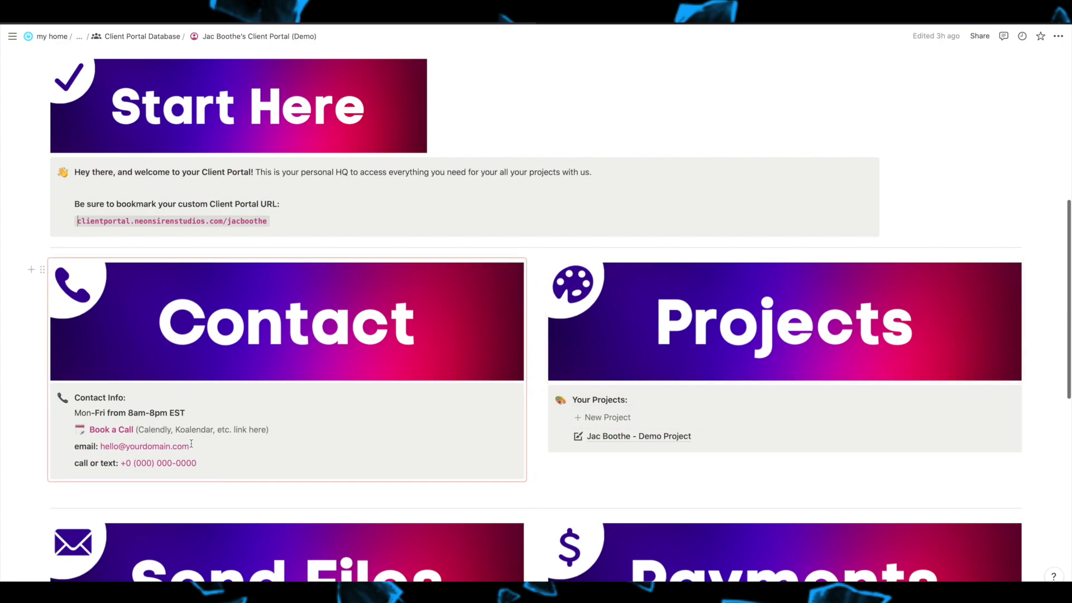
{"action": "scroll", "coordinate": [335, 168], "scroll_direction": "up", "scroll_amount": 2}
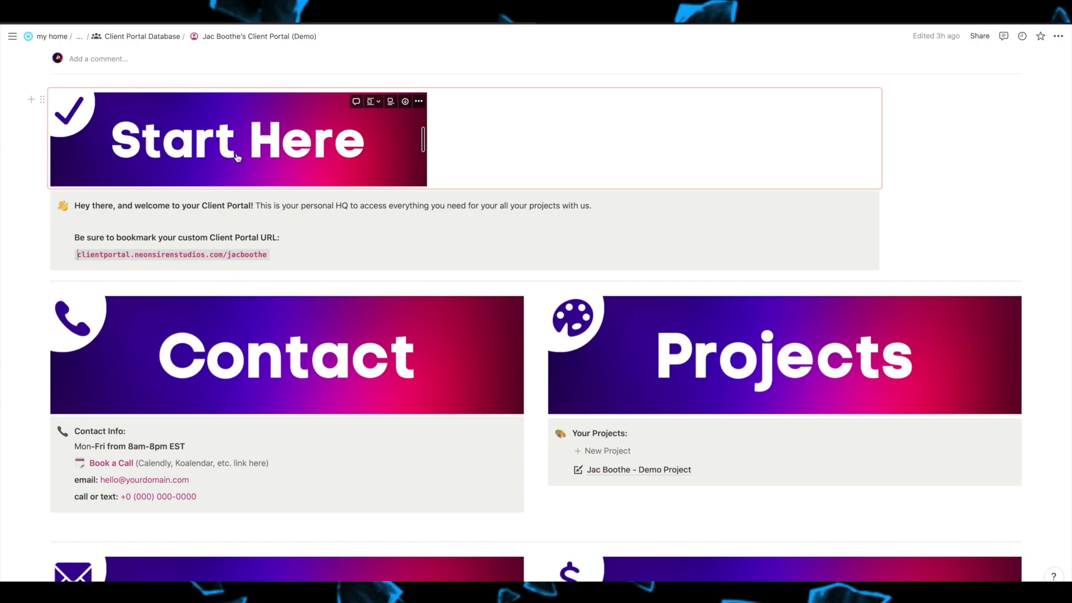
{"action": "scroll", "coordinate": [237, 158], "scroll_direction": "down", "scroll_amount": 1}
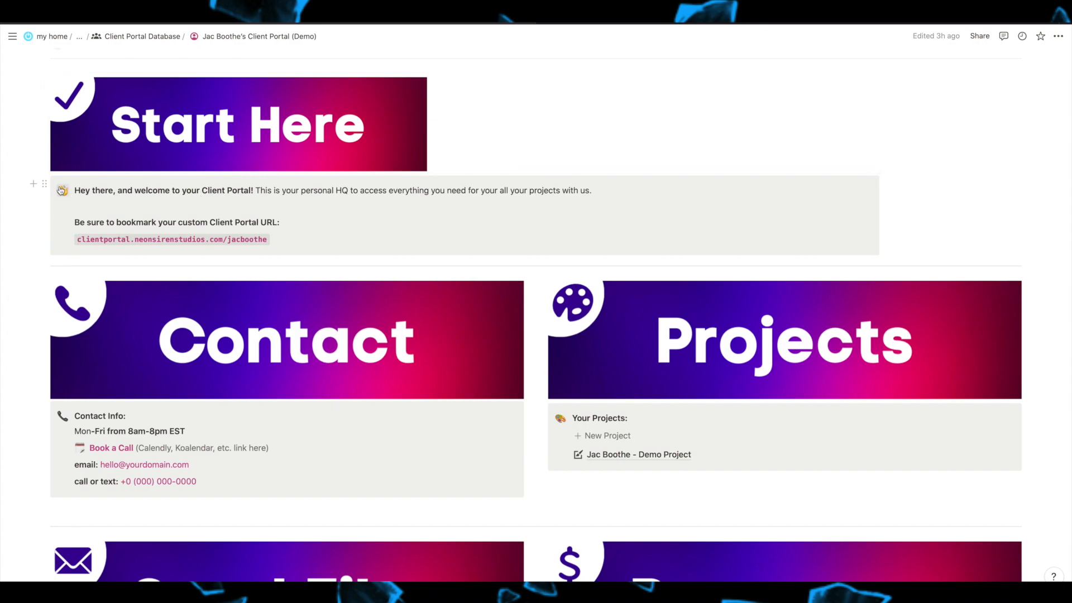
Move the welcome callout into the synced block with the Start Here banner and highlight the client-name ending of its URL
{"action": "mouse_move", "coordinate": [44, 184]}
{"action": "left_mouse_down"}
{"action": "mouse_move", "coordinate": [61, 193]}
{"action": "mouse_move", "coordinate": [58, 167]}
{"action": "mouse_move", "coordinate": [53, 182]}
{"action": "left_mouse_up"}
{"action": "left_click", "coordinate": [136, 234]}
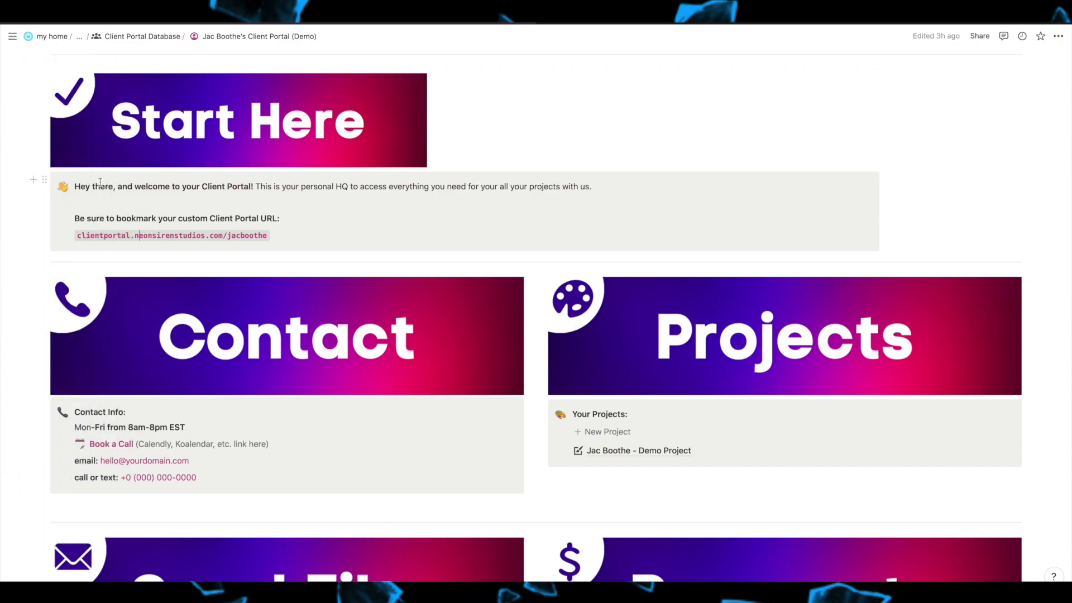
{"action": "left_click_drag", "start_coordinate": [40, 182], "coordinate": [114, 164]}
{"action": "left_click", "coordinate": [263, 233]}
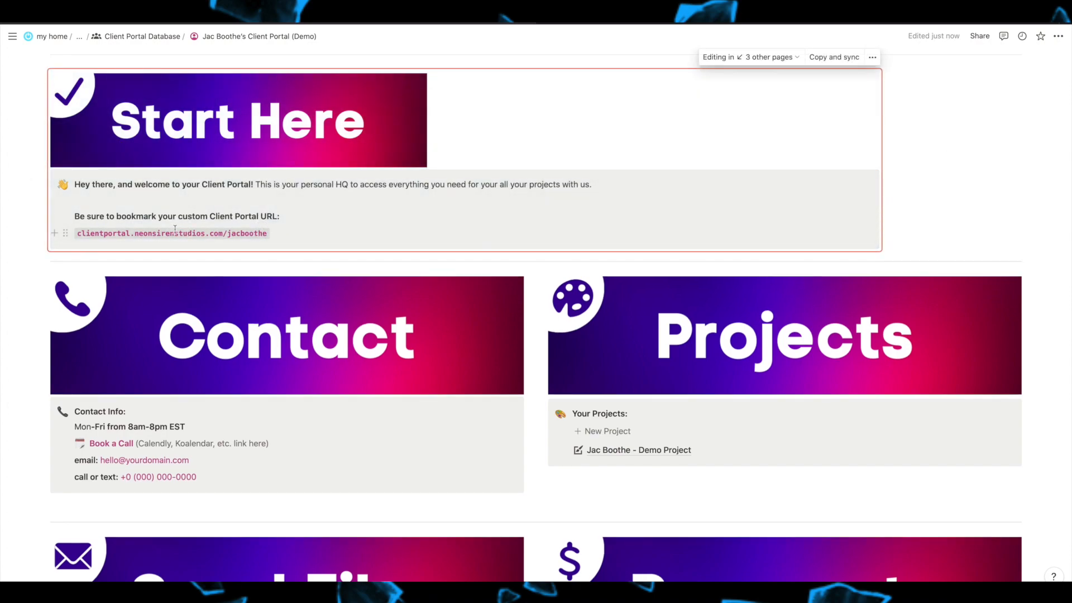
{"action": "left_click_drag", "start_coordinate": [227, 233], "coordinate": [268, 235]}
{"action": "left_click", "coordinate": [282, 236]}
Move the welcome callout out of the Start Here synced block so it sits beneath it at full page width
{"action": "left_click_drag", "start_coordinate": [42, 177], "coordinate": [96, 255]}
{"action": "left_click", "coordinate": [85, 192]}
{"action": "left_click", "coordinate": [94, 174]}
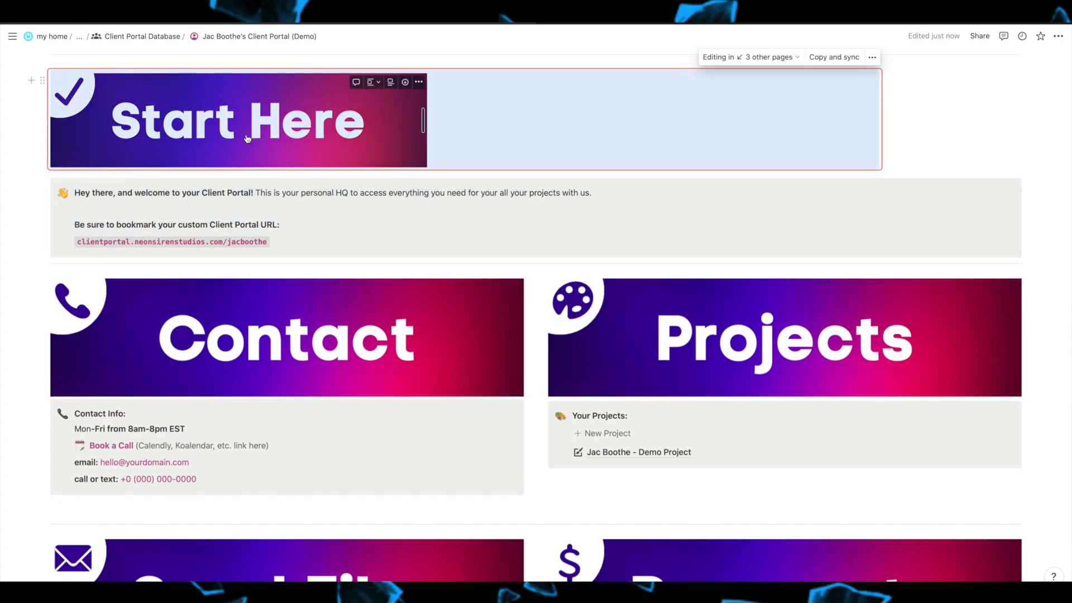
{"action": "scroll", "coordinate": [248, 139], "scroll_direction": "up", "scroll_amount": 1}
{"action": "left_click", "coordinate": [276, 191]}
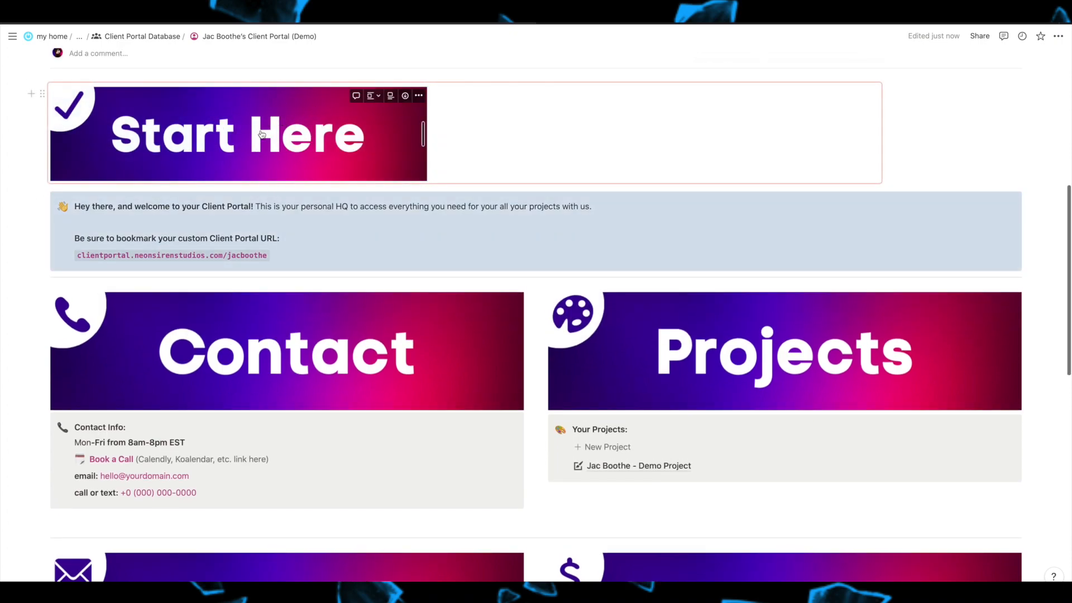
{"action": "left_click", "coordinate": [236, 207]}
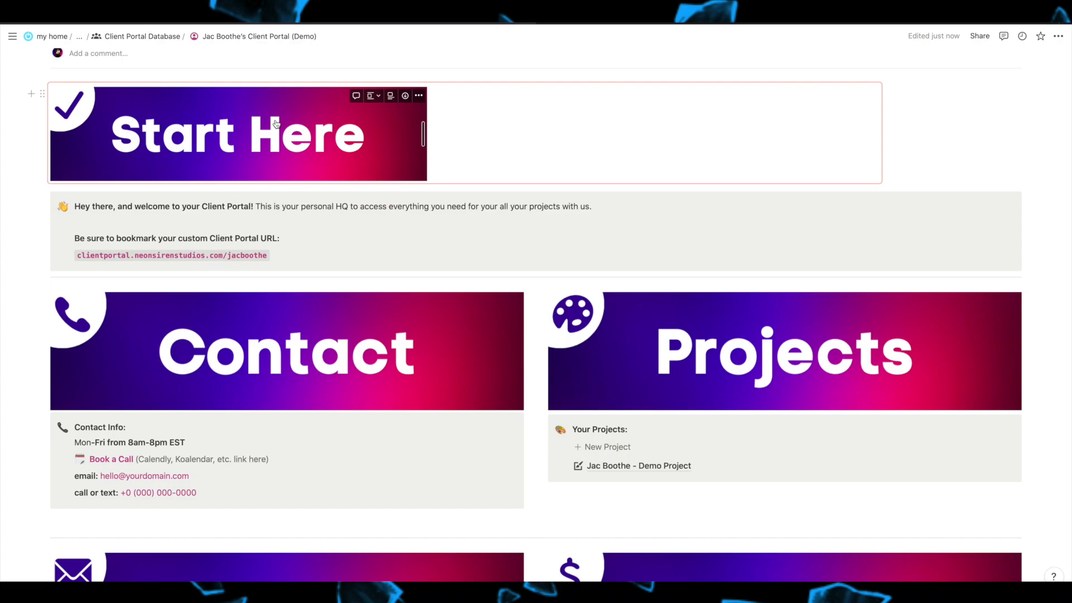
Make the "Mon-Fri" text in the Contact Info callout bold
{"action": "scroll", "coordinate": [275, 124], "scroll_direction": "down", "scroll_amount": 3}
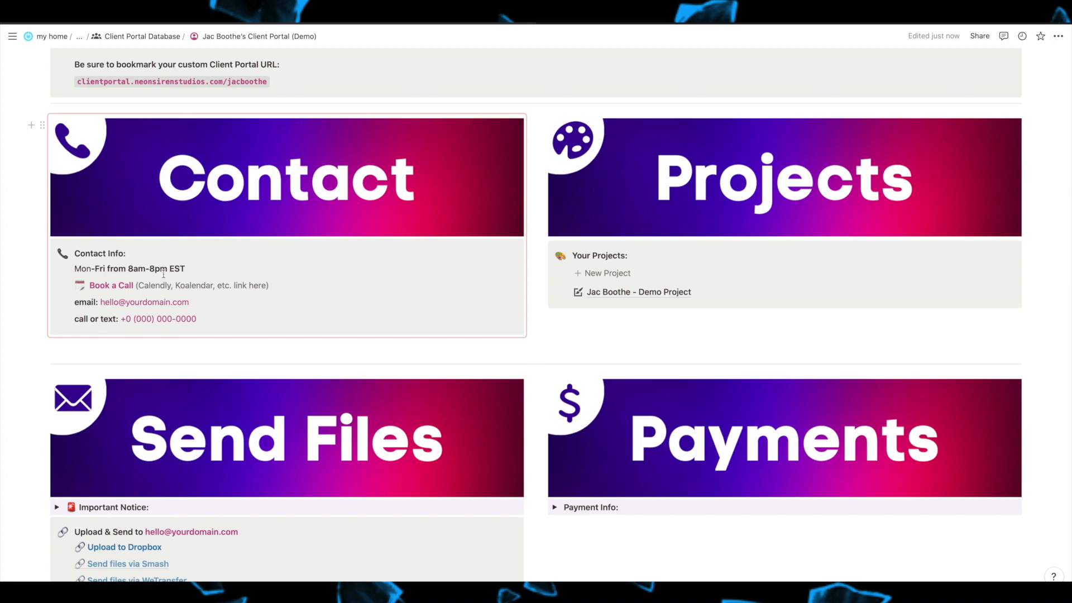
{"action": "left_click", "coordinate": [109, 255]}
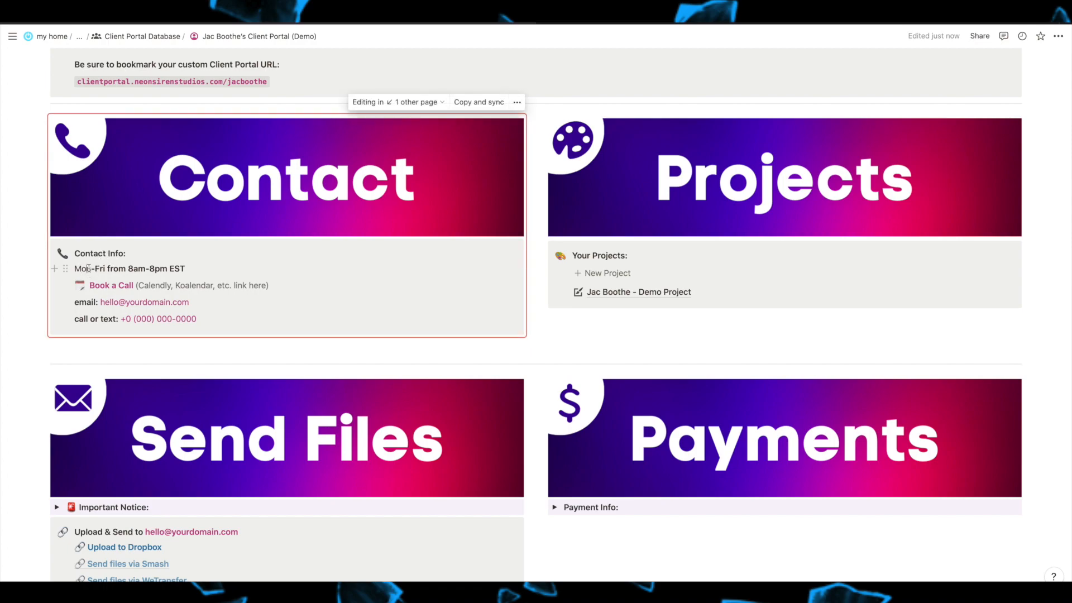
{"action": "double_click", "coordinate": [88, 268]}
{"action": "left_click_drag", "start_coordinate": [104, 269], "coordinate": [74, 268]}
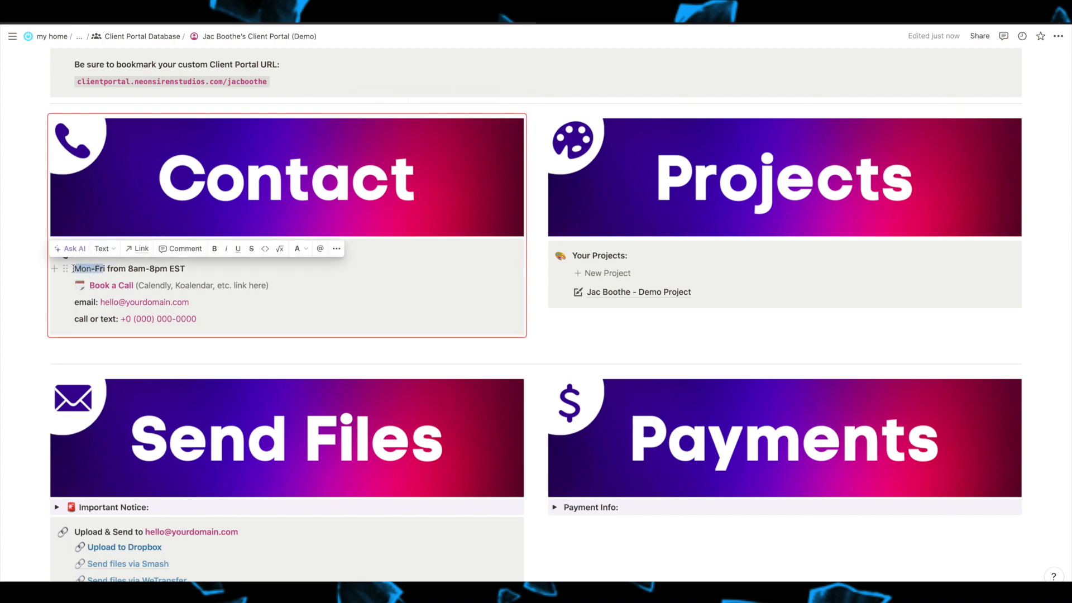
{"action": "key", "text": "super+b"}
{"action": "left_click", "coordinate": [93, 271]}
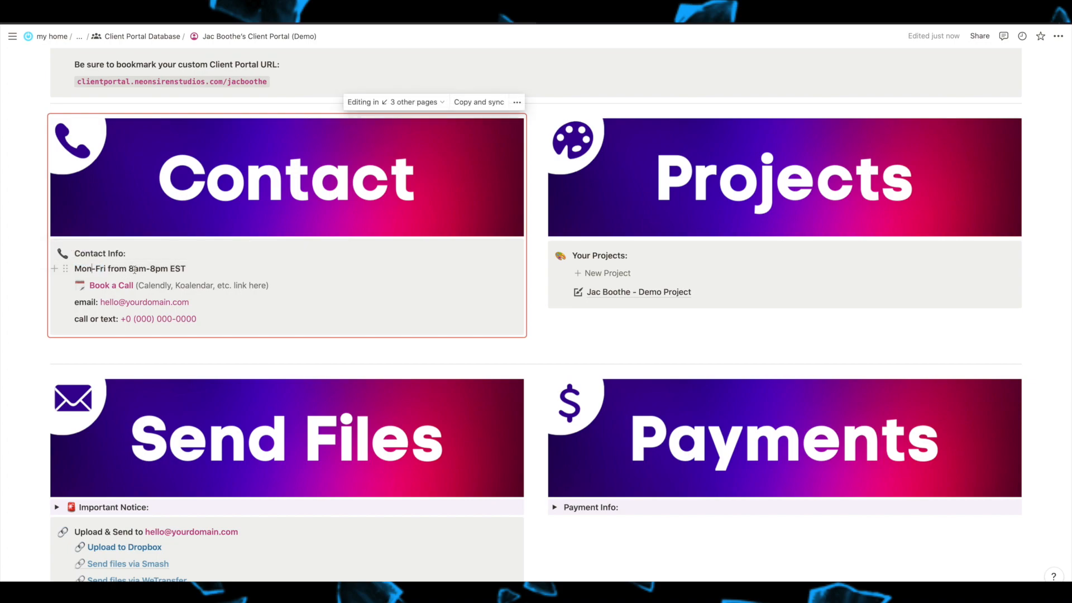
Highlight the Book a Call link, the email address and the call-or-text number in the Contact Info callout in turn
{"action": "left_click", "coordinate": [204, 269]}
{"action": "left_click_drag", "start_coordinate": [134, 283], "coordinate": [76, 286]}
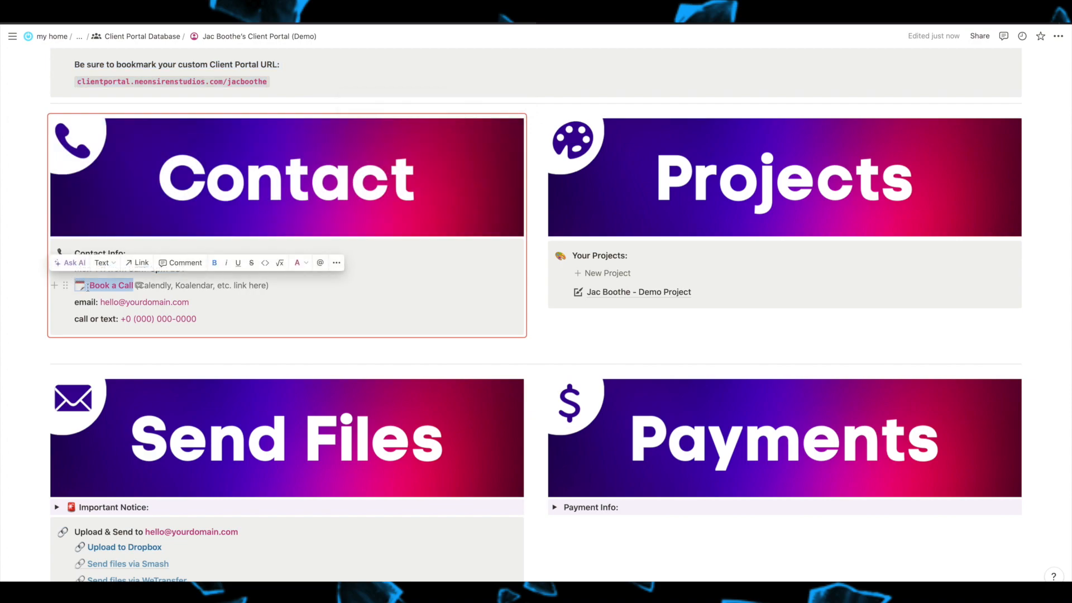
{"action": "left_click", "coordinate": [185, 303]}
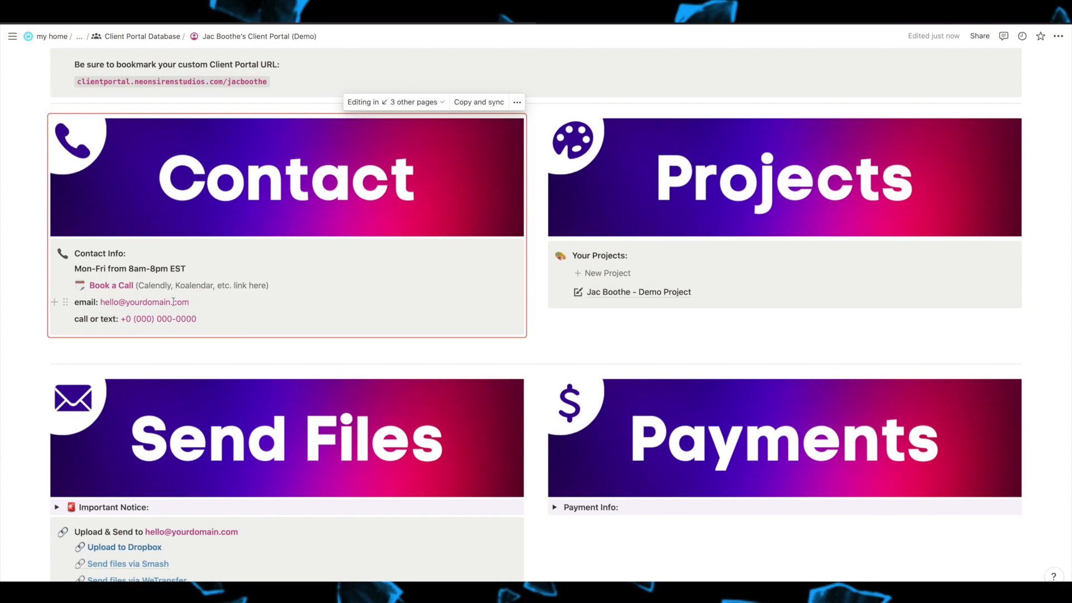
{"action": "left_click_drag", "start_coordinate": [197, 303], "coordinate": [172, 303]}
{"action": "left_click", "coordinate": [89, 324]}
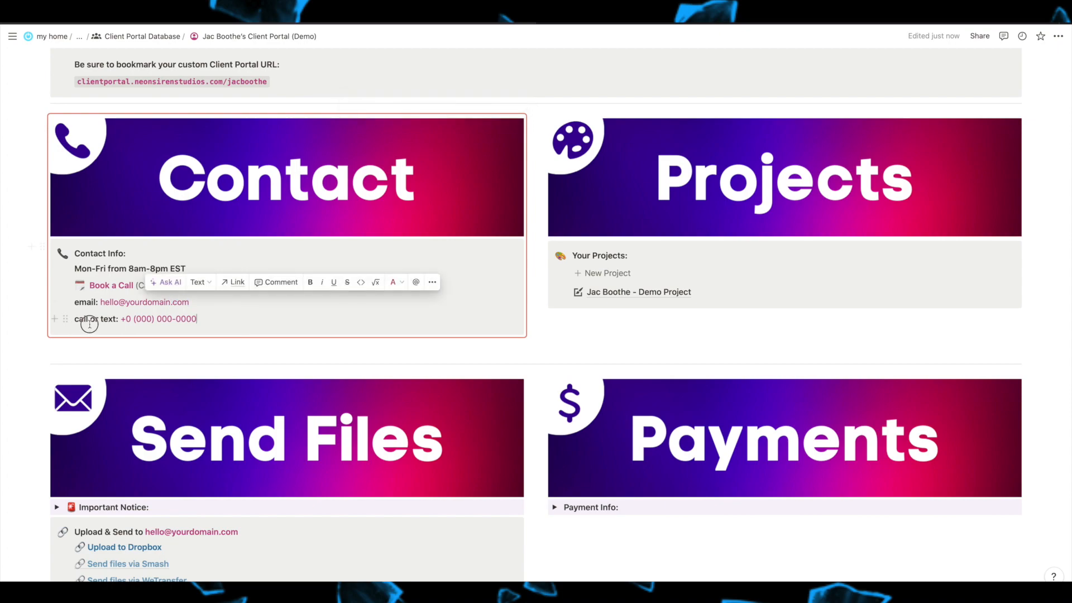
{"action": "left_click_drag", "start_coordinate": [196, 319], "coordinate": [134, 318]}
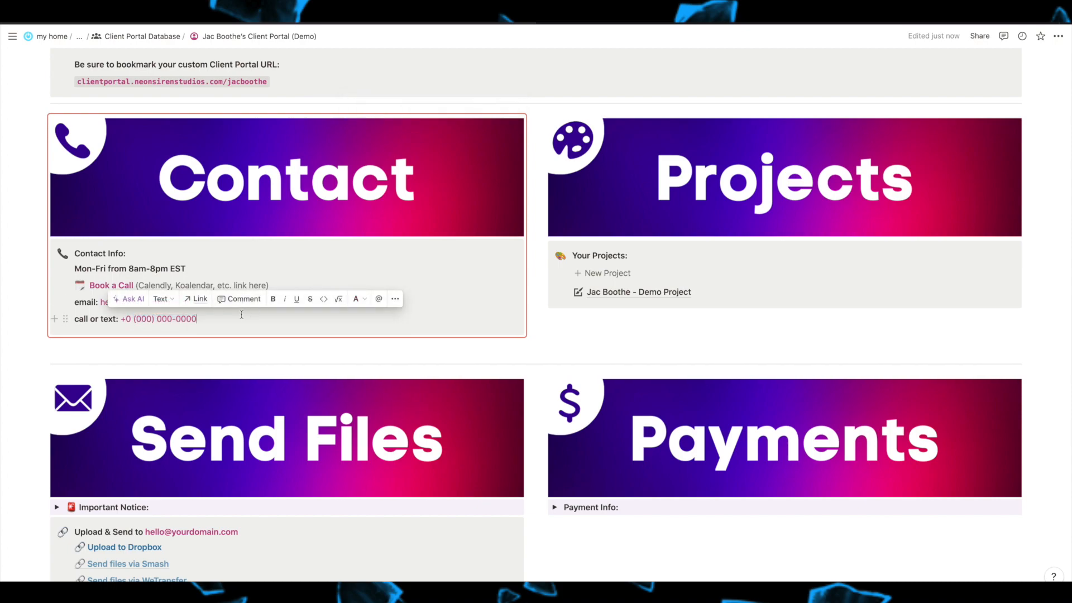
{"action": "left_click", "coordinate": [241, 314]}
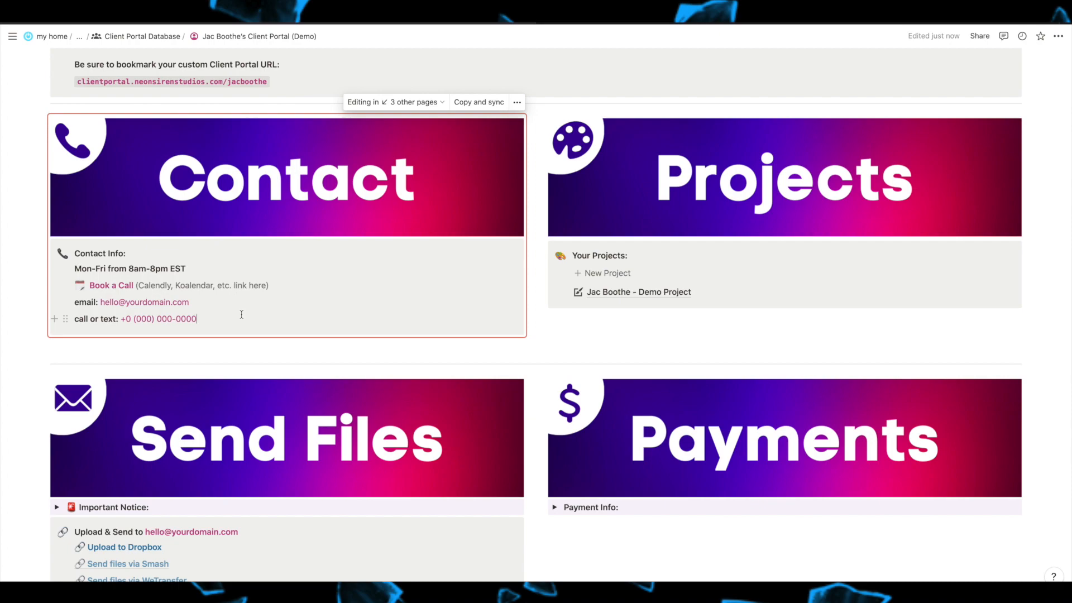
Examine the Projects section and highlight its Your Projects heading
{"action": "scroll", "coordinate": [241, 314], "scroll_direction": "up", "scroll_amount": 2}
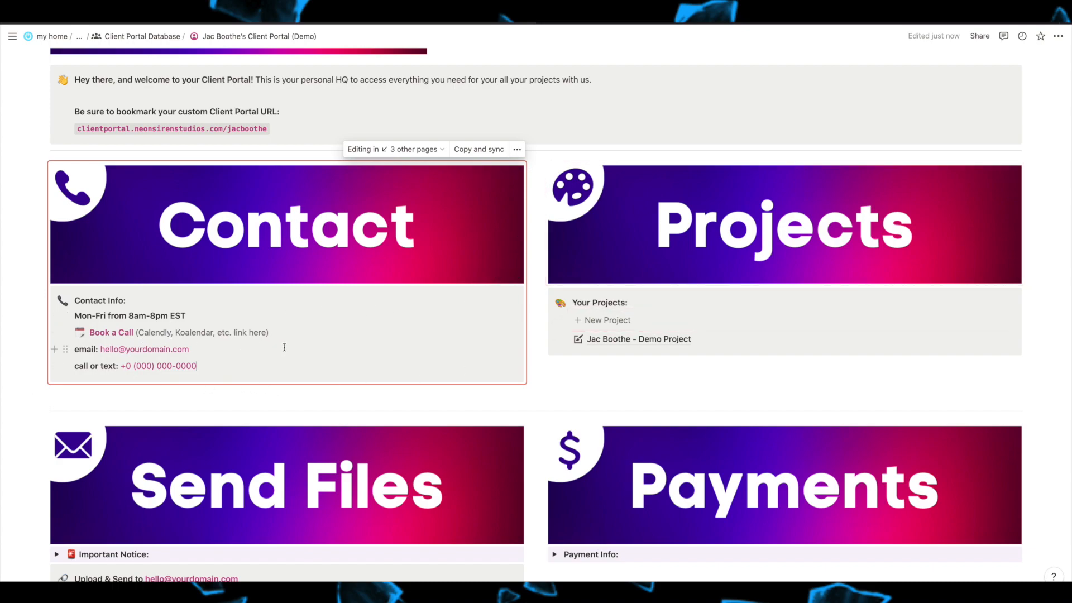
{"action": "left_click", "coordinate": [656, 367]}
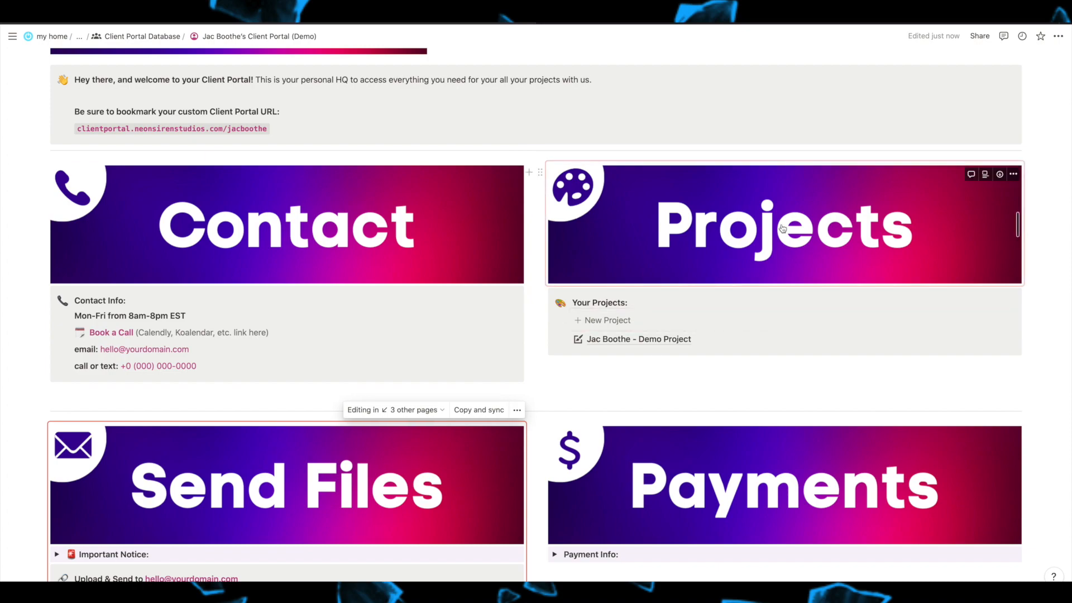
{"action": "scroll", "coordinate": [782, 227], "scroll_direction": "down", "scroll_amount": 1}
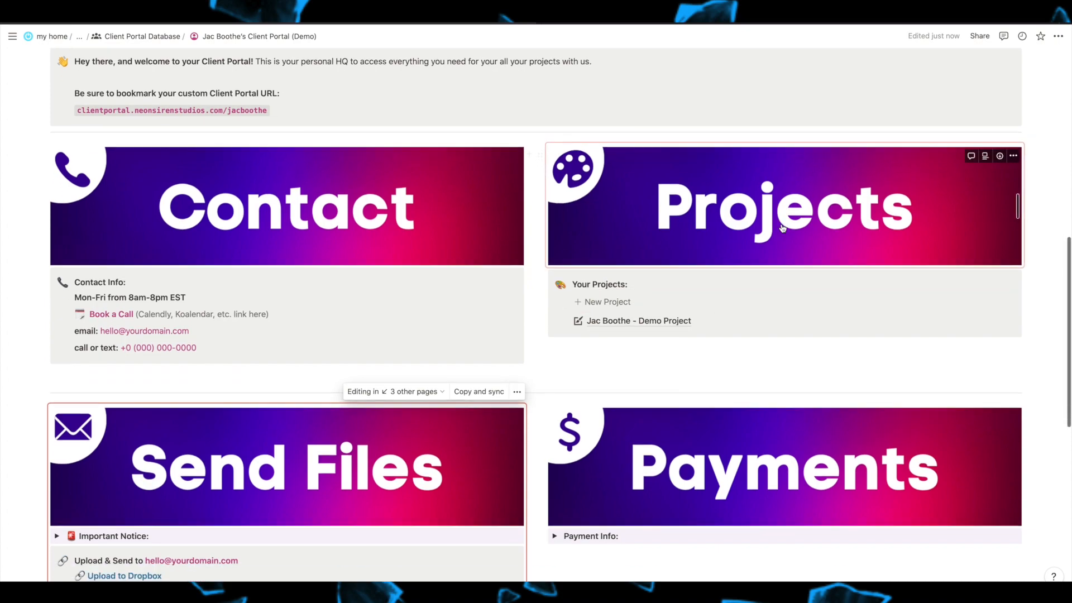
{"action": "scroll", "coordinate": [707, 216], "scroll_direction": "down", "scroll_amount": 1}
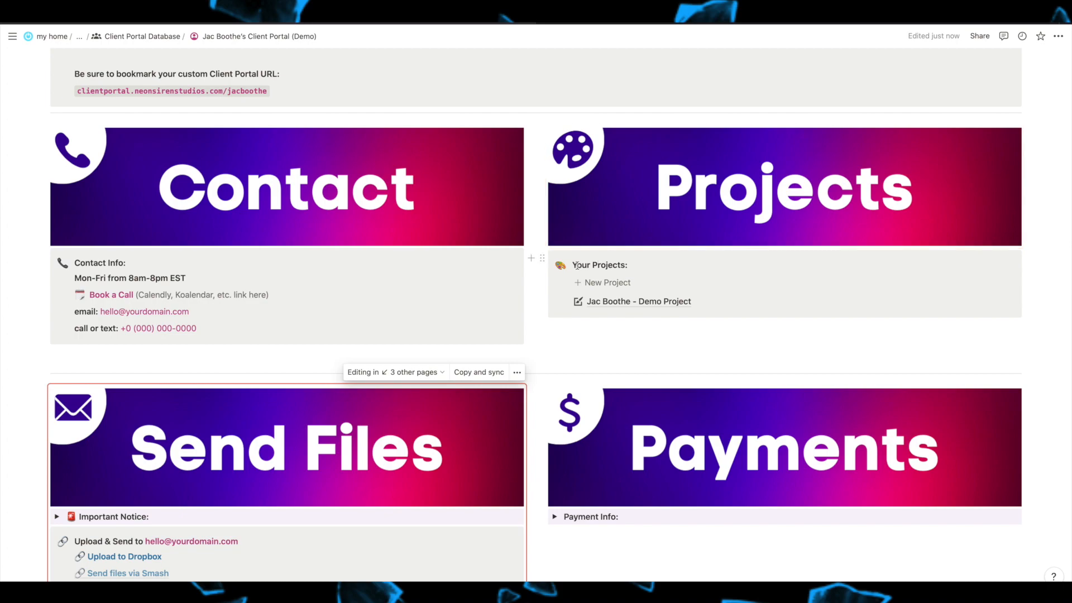
{"action": "left_click_drag", "start_coordinate": [638, 266], "coordinate": [569, 266]}
{"action": "left_click", "coordinate": [589, 292]}
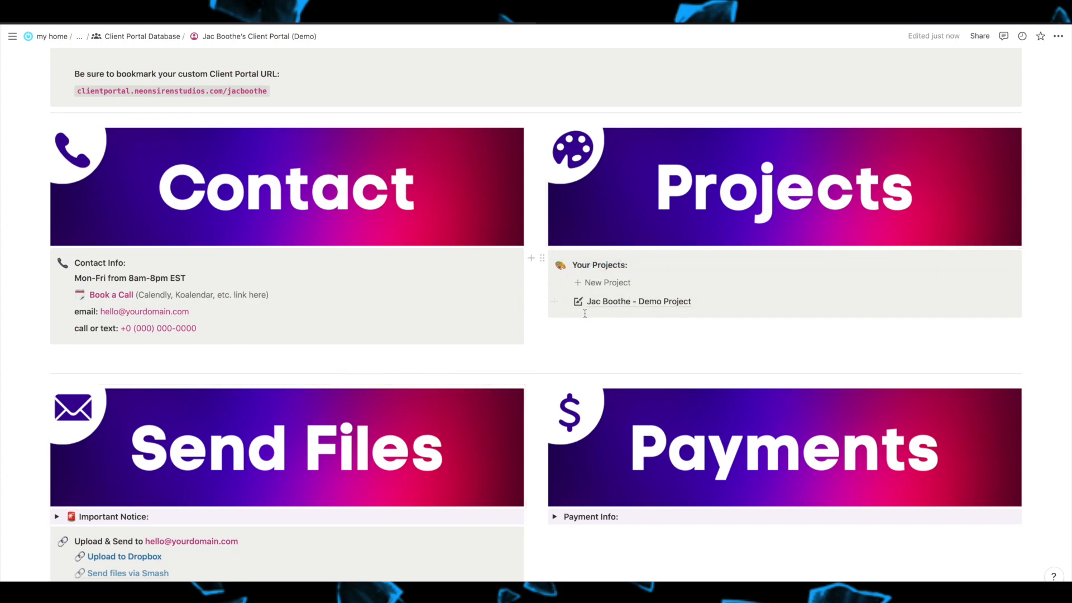
Duplicate the demo project page in the Your Projects list and delete the surplus copy that is still loading
{"action": "left_click", "coordinate": [565, 302]}
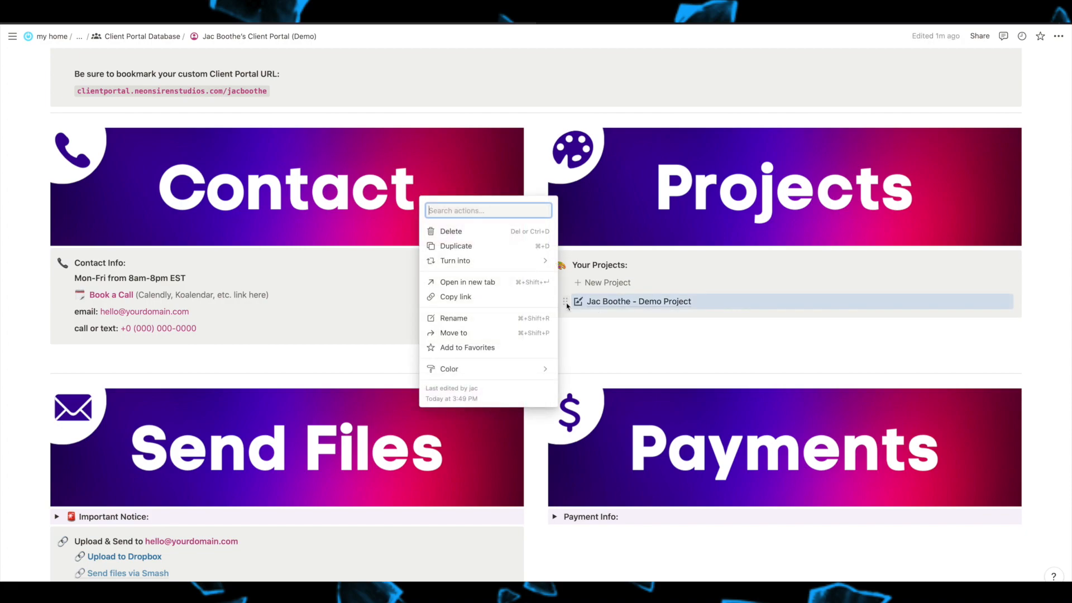
{"action": "key", "text": "super+d"}
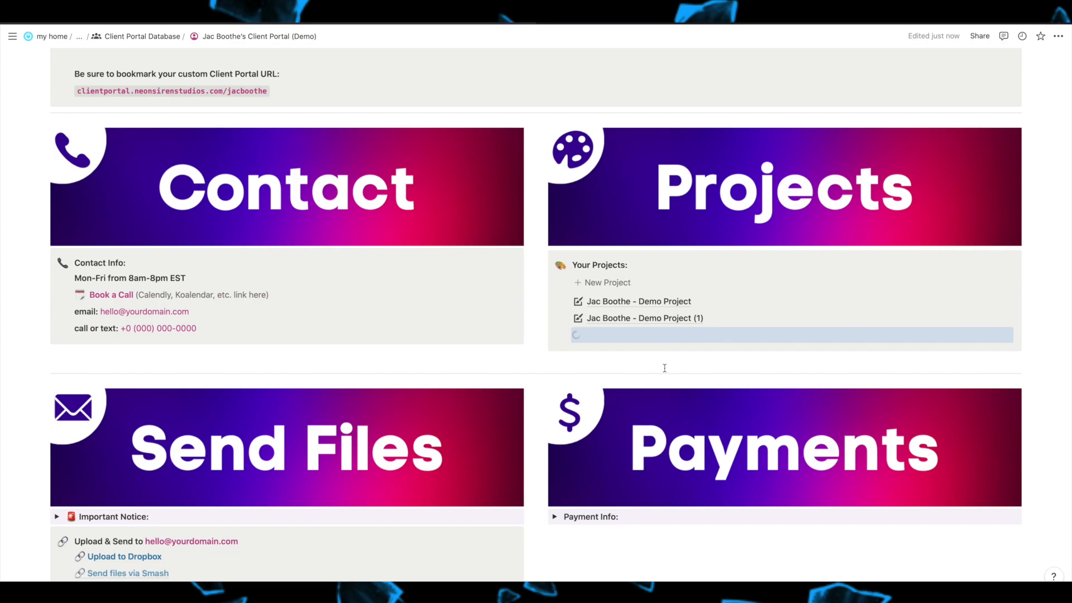
{"action": "scroll", "coordinate": [665, 368], "scroll_direction": "up", "scroll_amount": 7}
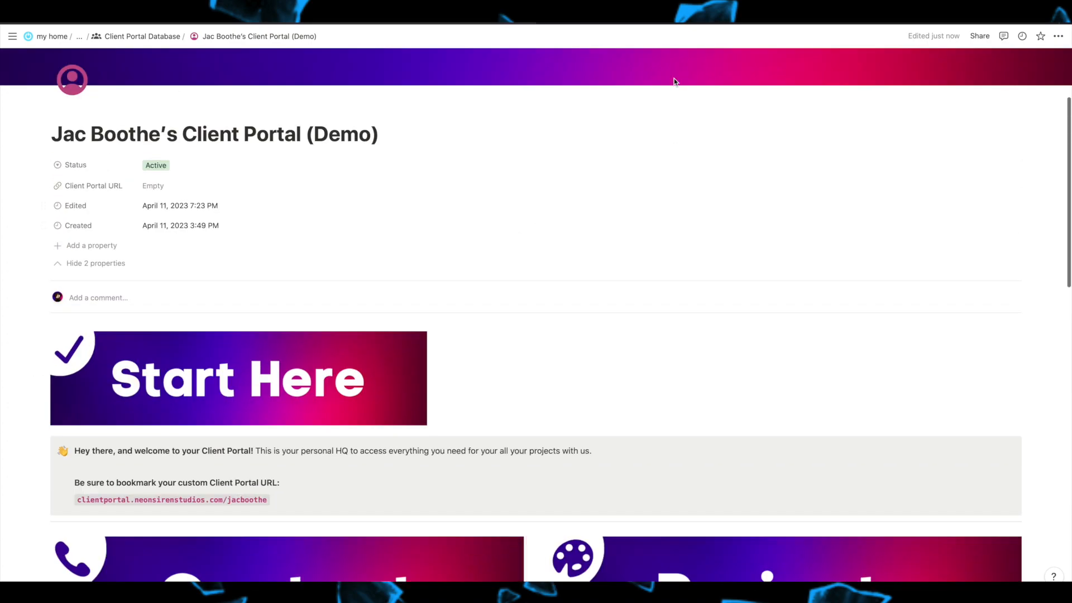
{"action": "scroll", "coordinate": [296, 266], "scroll_direction": "up", "scroll_amount": 3}
{"action": "scroll", "coordinate": [297, 266], "scroll_direction": "down", "scroll_amount": 8}
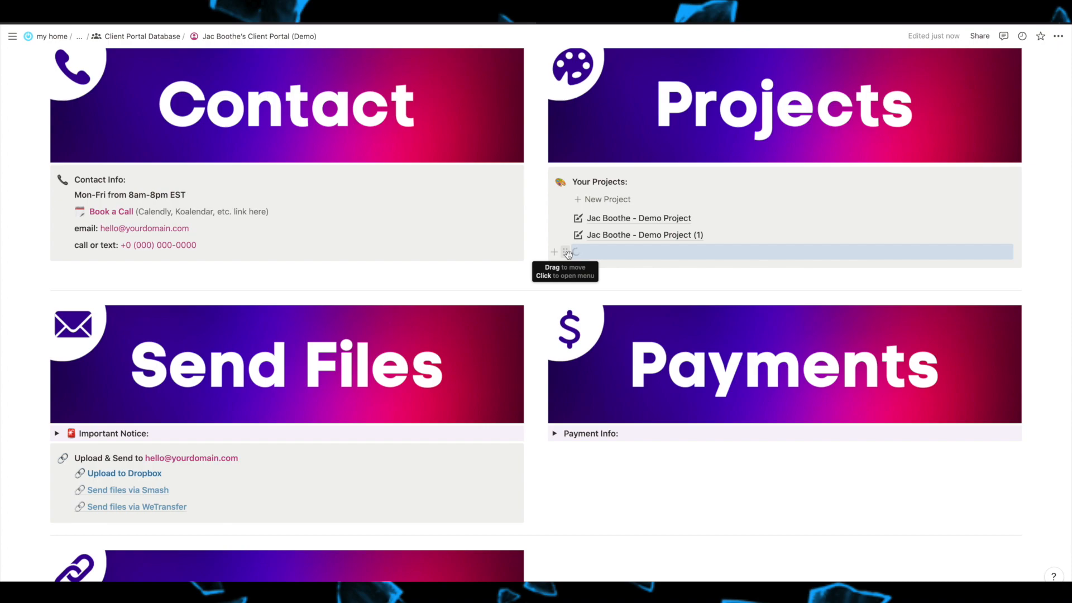
{"action": "left_click", "coordinate": [567, 254]}
{"action": "key", "text": "Delete"}
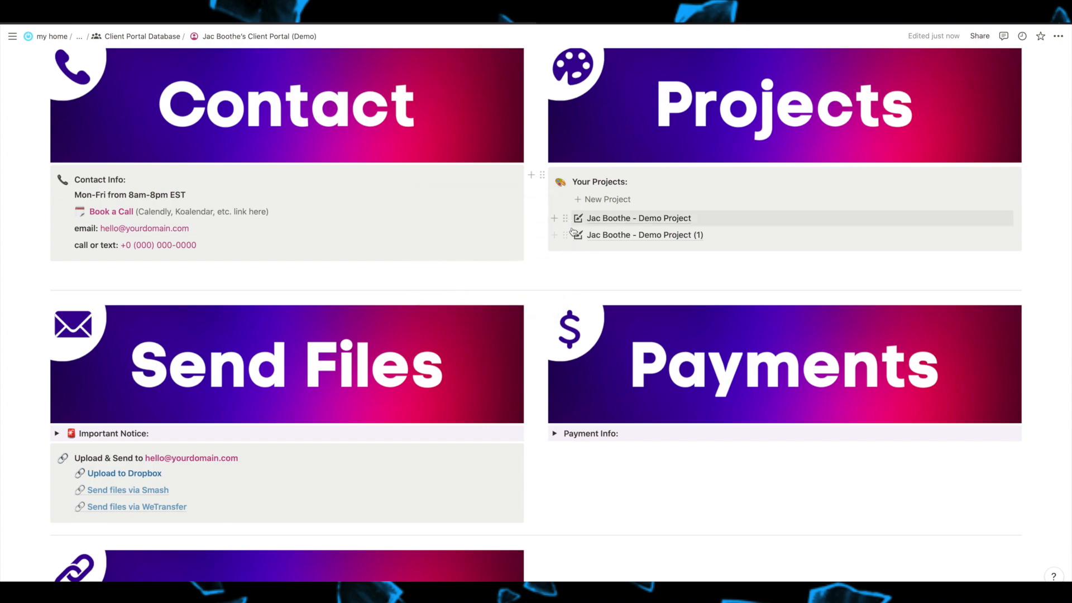
Delete the duplicate demo project page marked (1) from the Your Projects list
{"action": "left_click", "coordinate": [565, 234]}
{"action": "key", "text": "Delete"}
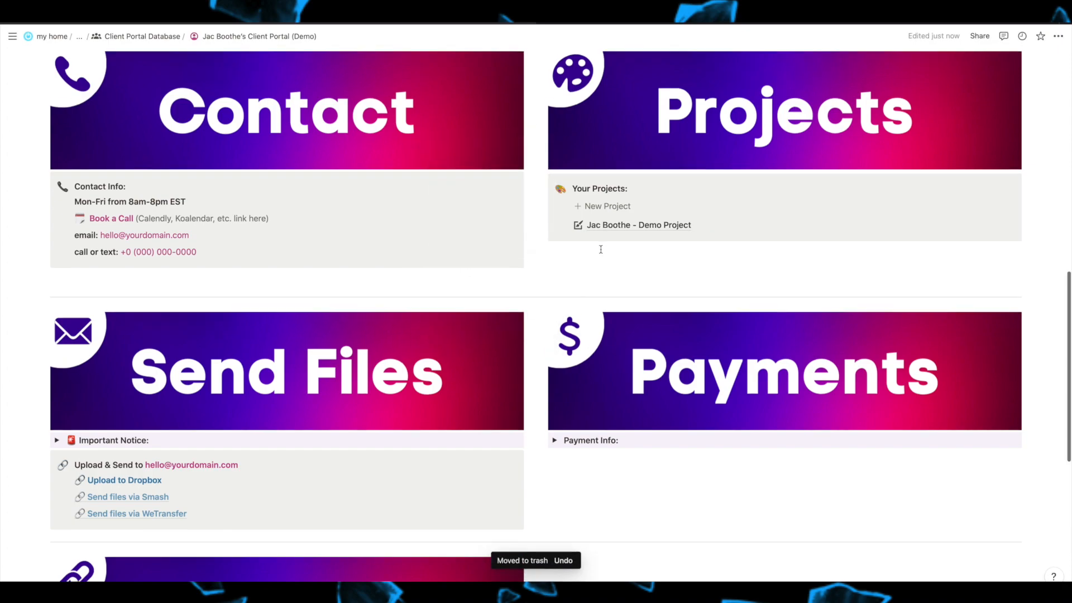
{"action": "scroll", "coordinate": [601, 249], "scroll_direction": "up", "scroll_amount": 3}
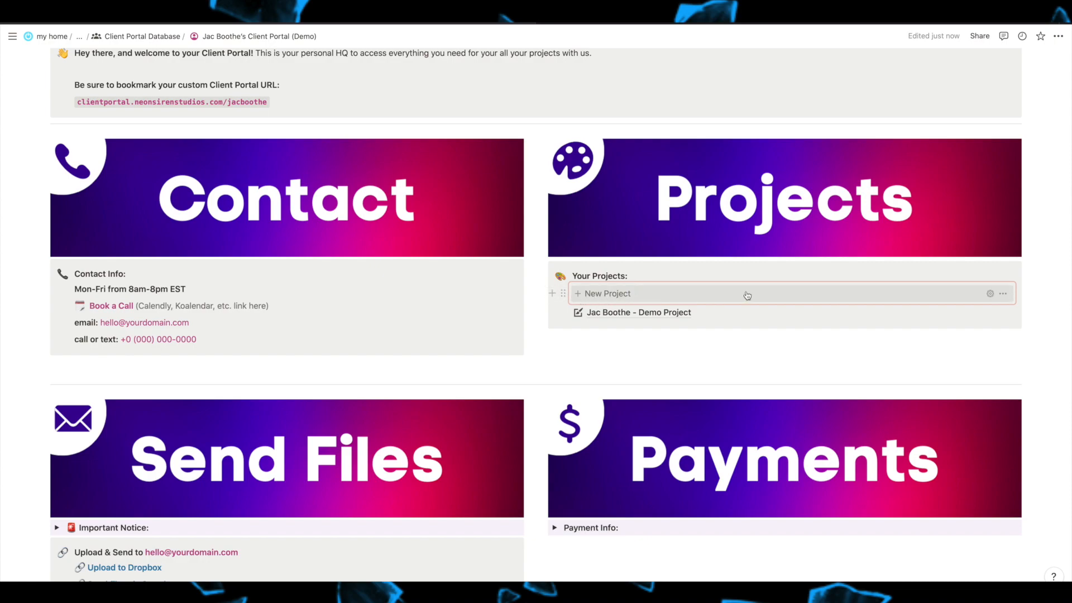
Create a [CLIENT] - [PROJECT NAME] page with the New Project button, move it directly beneath that button and open it
{"action": "left_click", "coordinate": [613, 302]}
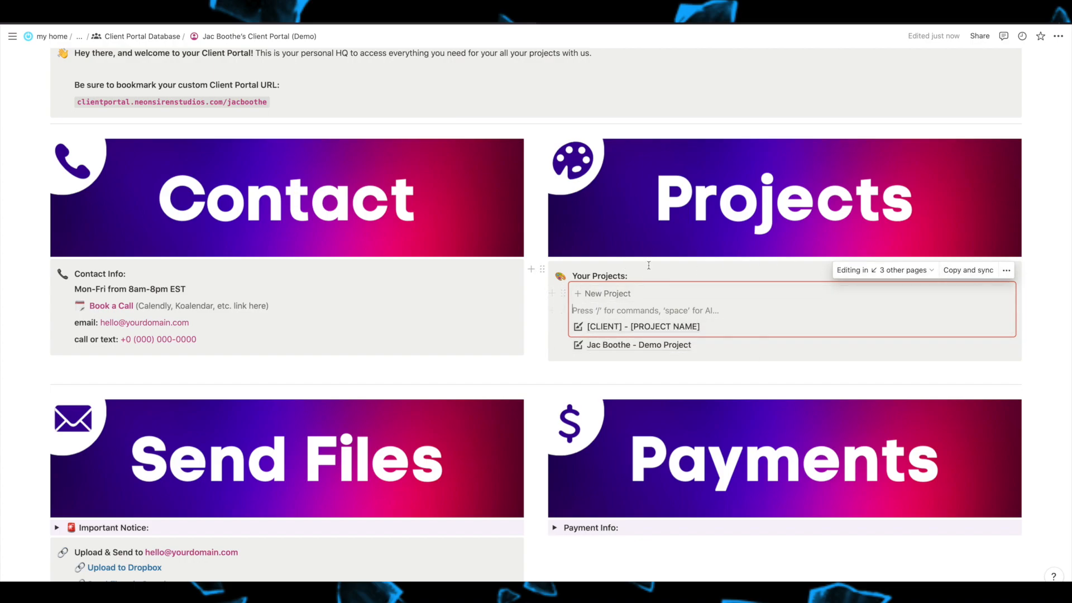
{"action": "left_click_drag", "start_coordinate": [564, 326], "coordinate": [566, 338]}
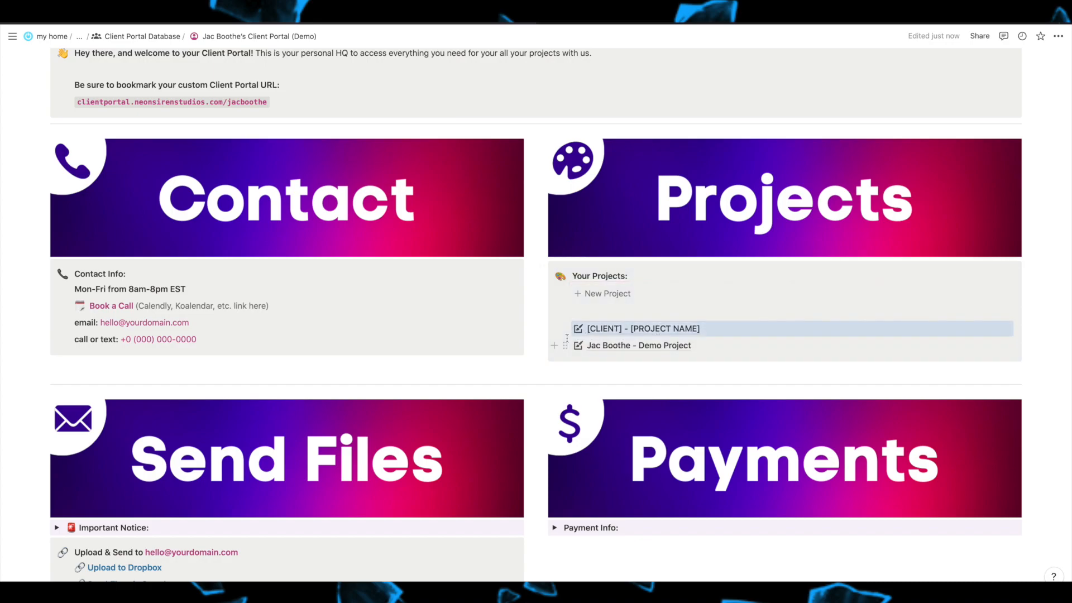
{"action": "left_click_drag", "start_coordinate": [566, 329], "coordinate": [592, 310]}
{"action": "left_click", "coordinate": [617, 324]}
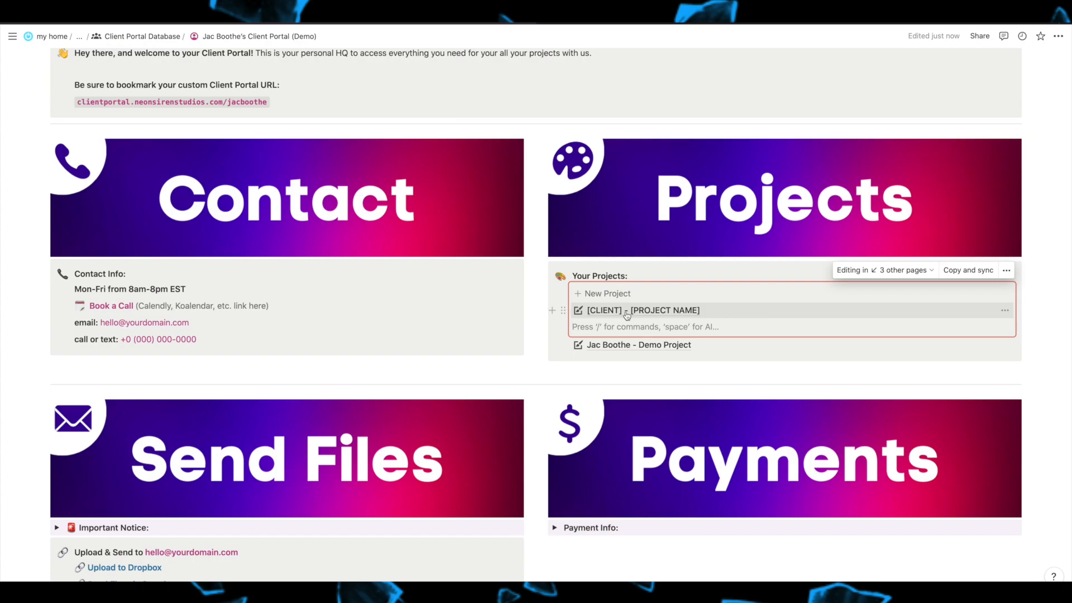
{"action": "left_click", "coordinate": [618, 311]}
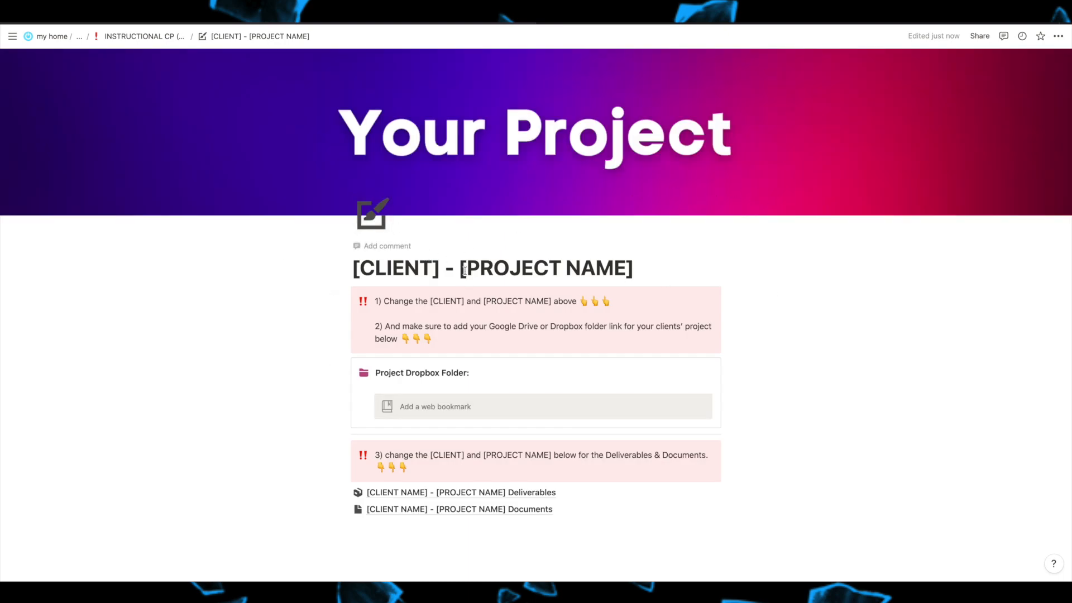
Duplicate the Project Dropbox Folder callout twice and delete the two copies
{"action": "scroll", "coordinate": [424, 302], "scroll_direction": "down", "scroll_amount": 1}
{"action": "left_click", "coordinate": [345, 340]}
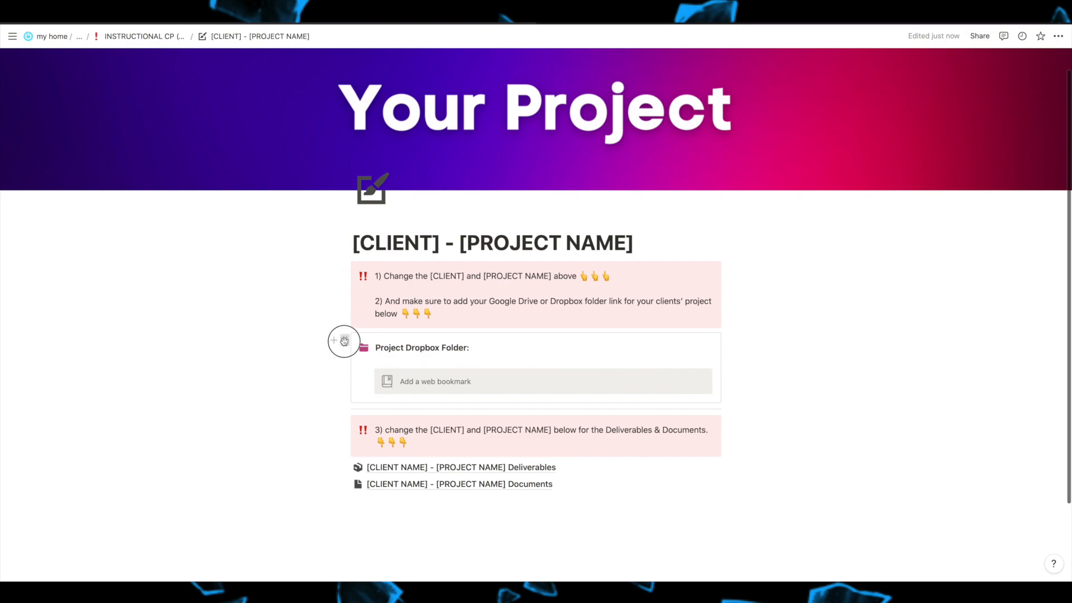
{"action": "key", "text": "super+d"}
{"action": "key", "text": "super+d"}
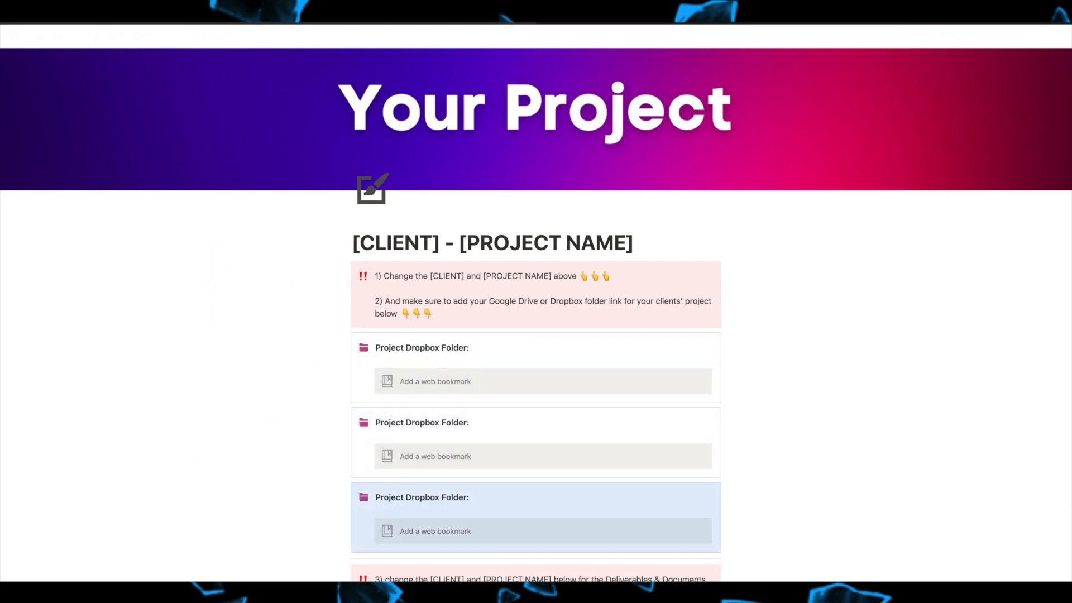
{"action": "scroll", "coordinate": [385, 301], "scroll_direction": "down", "scroll_amount": 4}
{"action": "scroll", "coordinate": [385, 151], "scroll_direction": "up", "scroll_amount": 1}
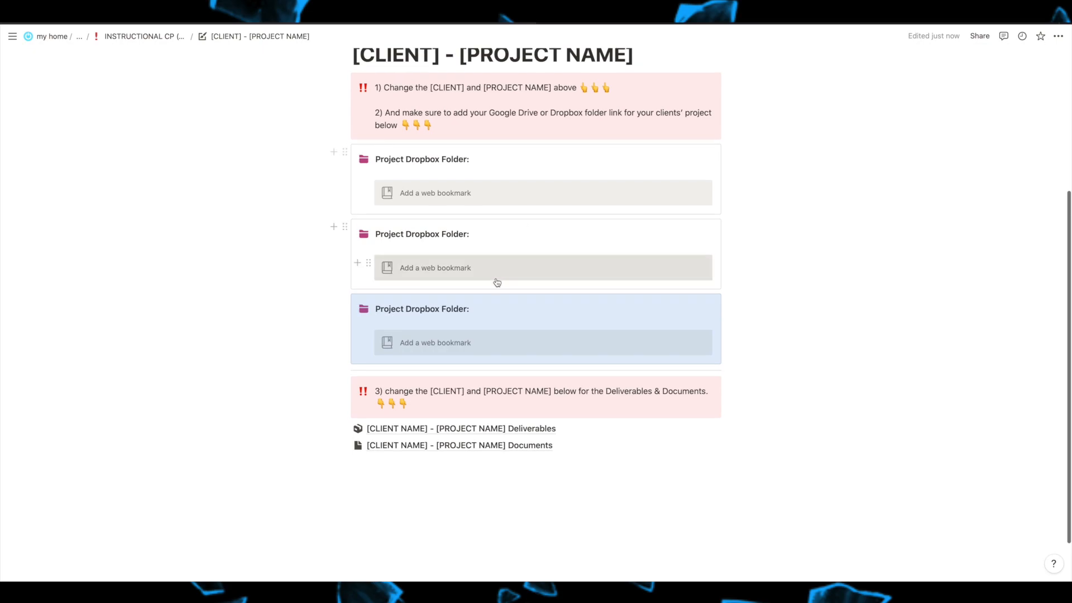
{"action": "left_click_drag", "start_coordinate": [259, 265], "coordinate": [464, 311]}
{"action": "key", "text": "BackSpace"}
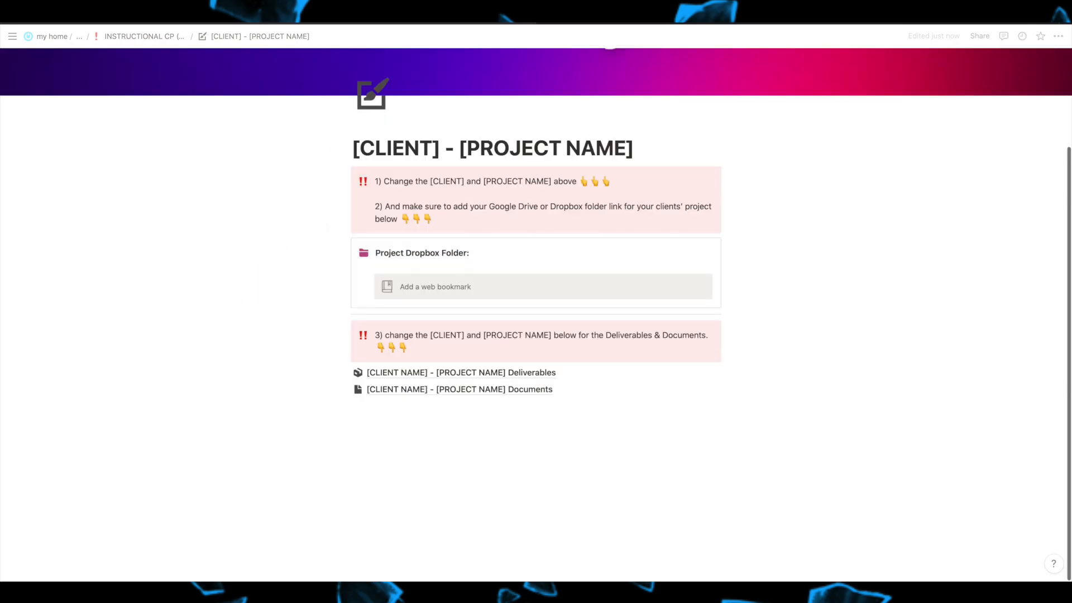
{"action": "scroll", "coordinate": [463, 311], "scroll_direction": "up", "scroll_amount": 3}
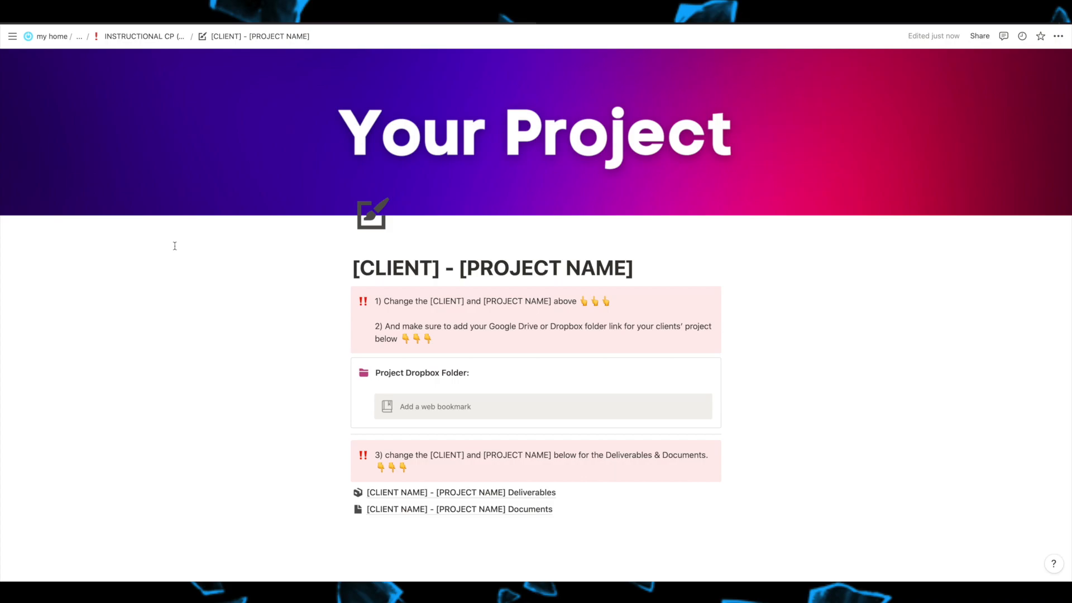
Return to the demo client portal and move the [CLIENT] - [PROJECT NAME] page out of the synced block to below the demo project
{"action": "left_click", "coordinate": [45, 12]}
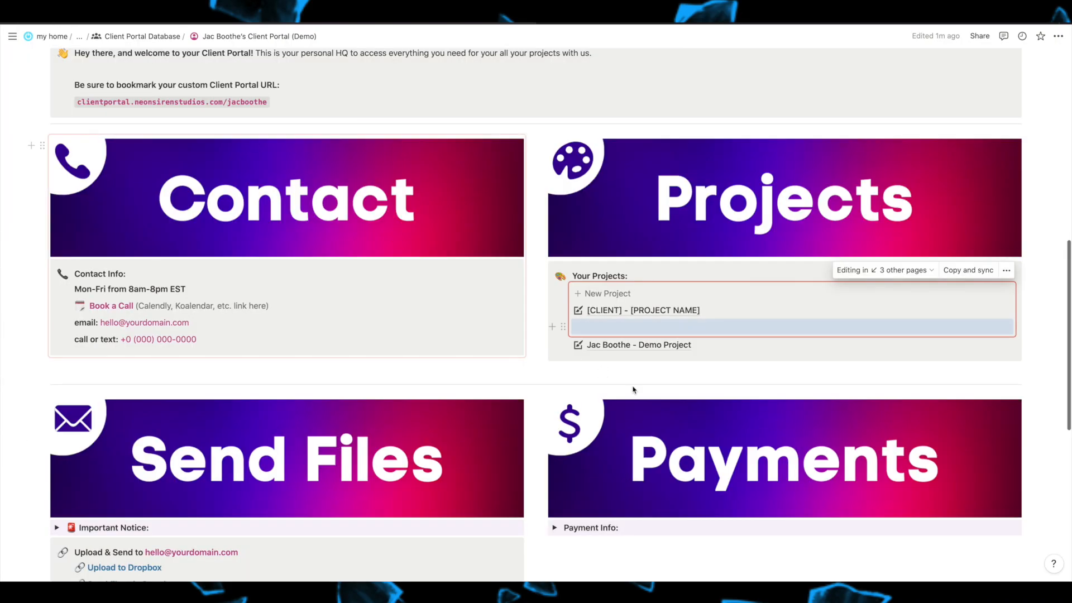
{"action": "left_click", "coordinate": [634, 339]}
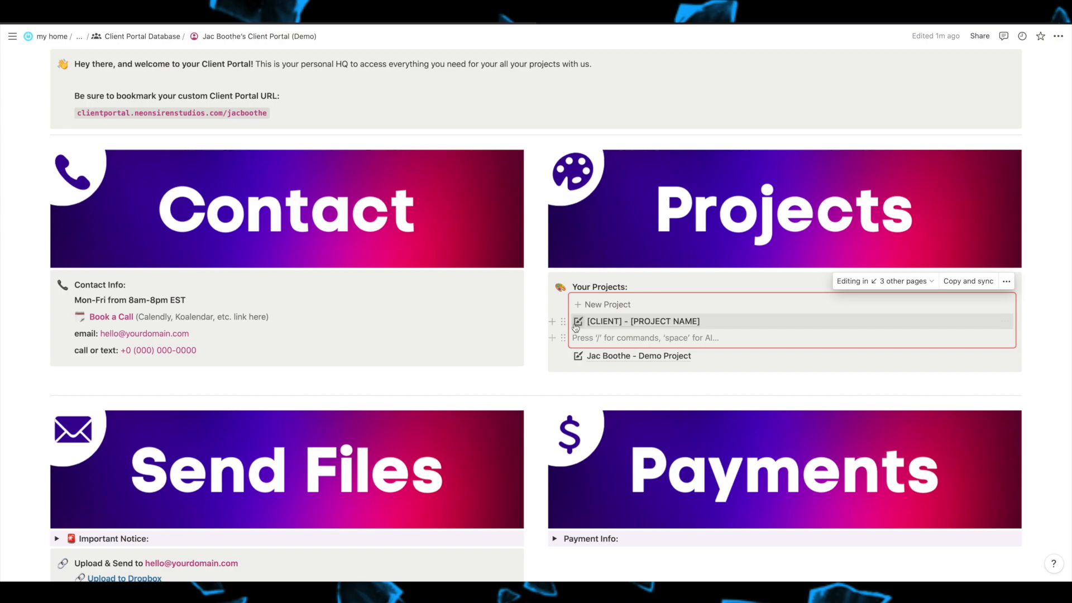
{"action": "left_click_drag", "start_coordinate": [565, 322], "coordinate": [570, 364]}
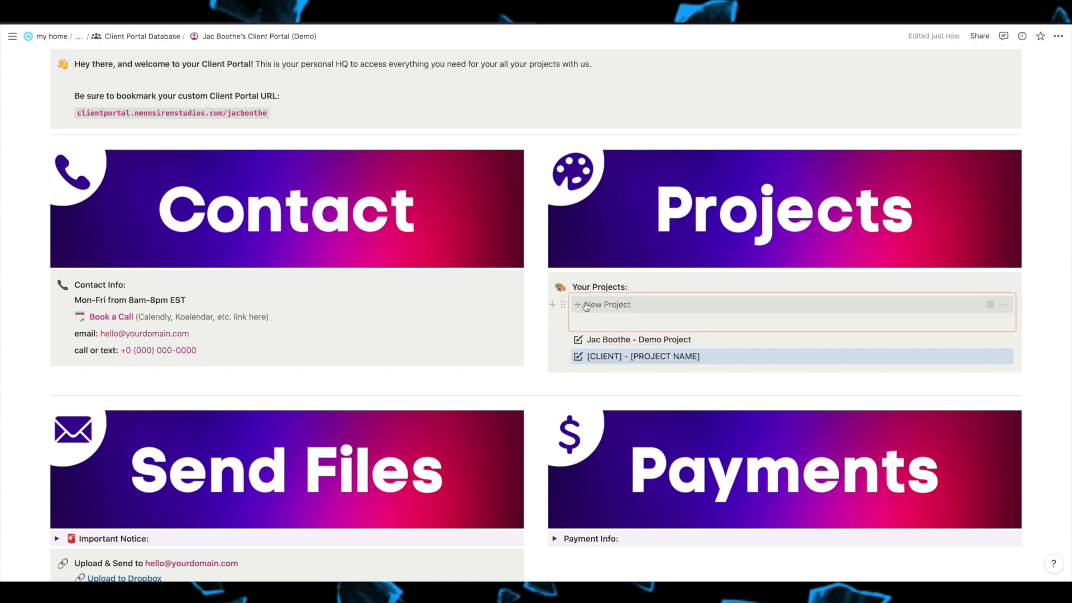
{"action": "left_click", "coordinate": [563, 306]}
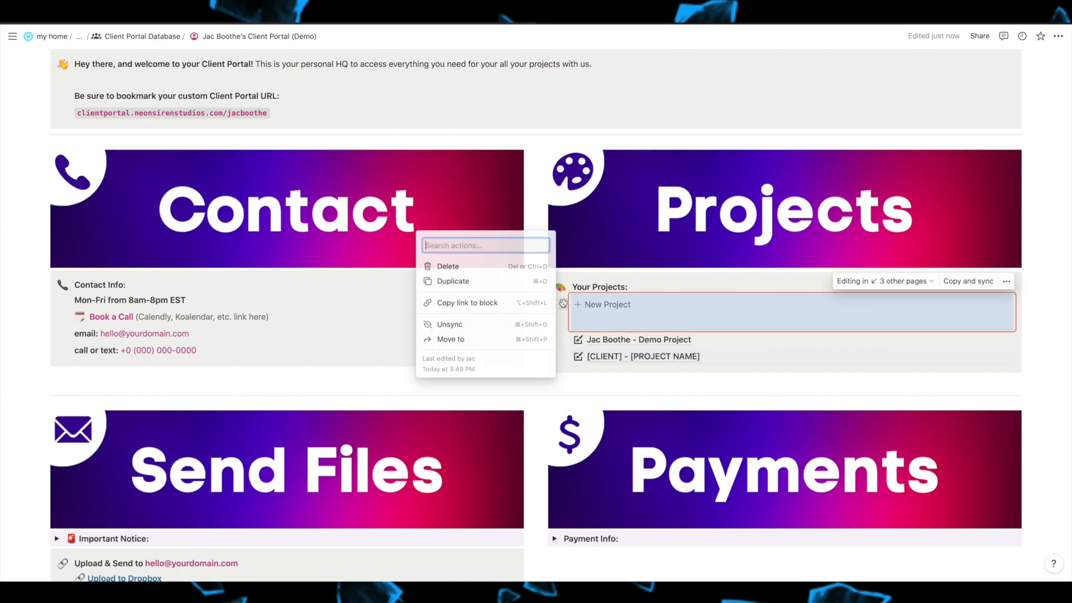
{"action": "left_click", "coordinate": [624, 319]}
{"action": "left_click", "coordinate": [642, 322]}
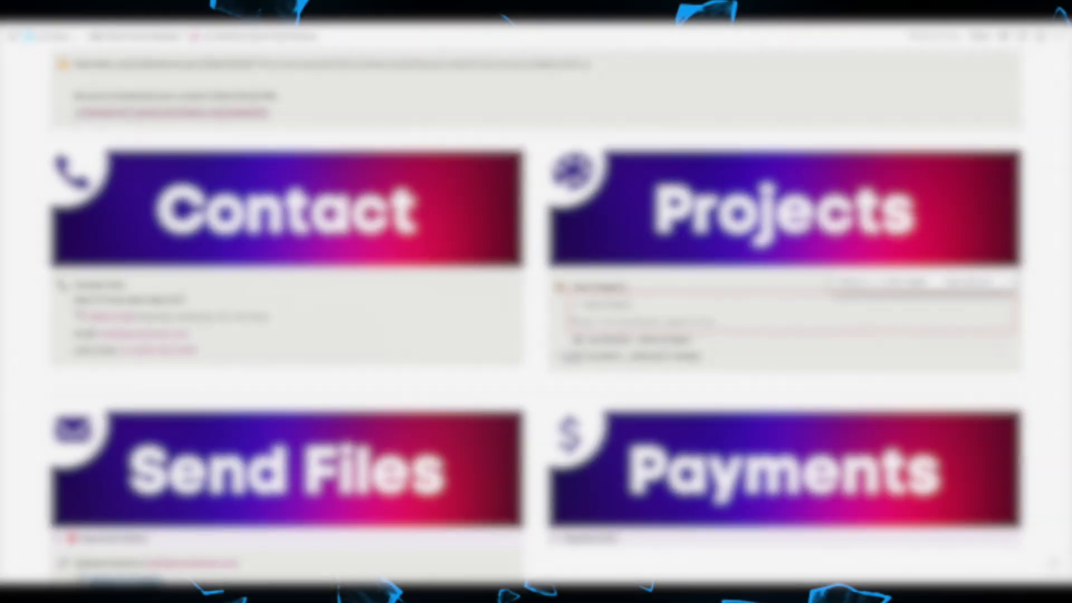
Delete the [CLIENT] - [PROJECT NAME] page and the blank line beneath the New Project button
{"action": "left_click", "coordinate": [565, 356]}
{"action": "key", "text": "Delete"}
{"action": "left_click", "coordinate": [610, 320]}
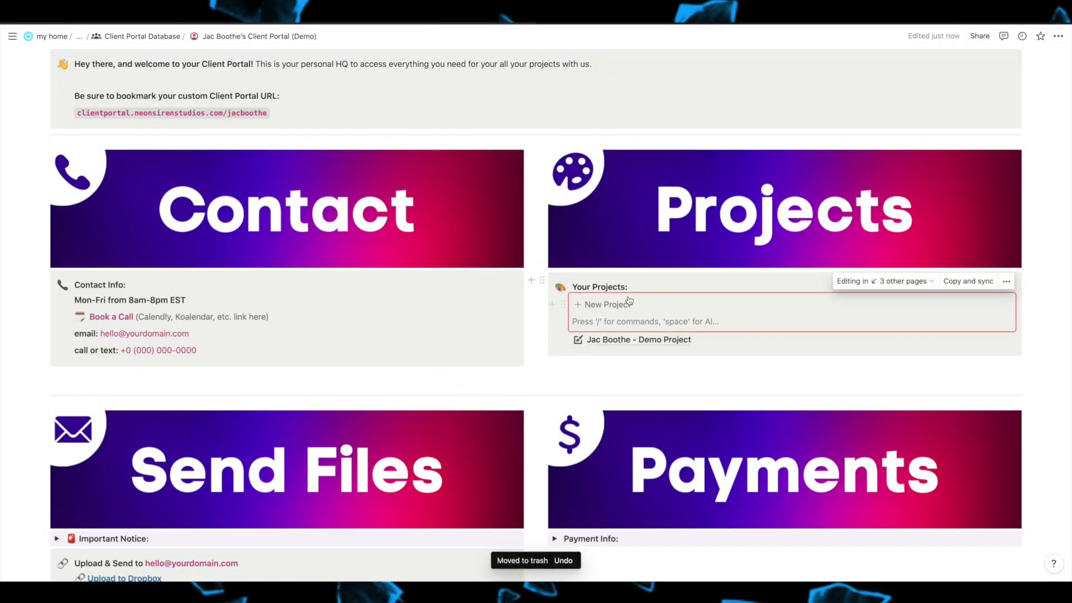
{"action": "key", "text": "BackSpace"}
Create another page with the New Project button, move it below the demo project and delete it
{"action": "left_click", "coordinate": [619, 306]}
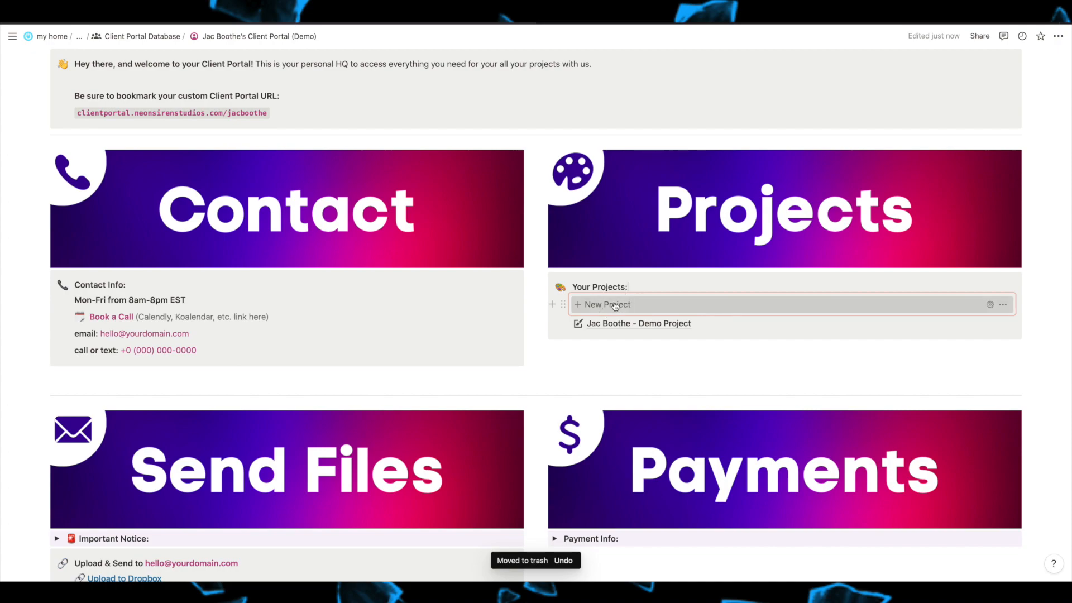
{"action": "left_click_drag", "start_coordinate": [564, 339], "coordinate": [591, 368]}
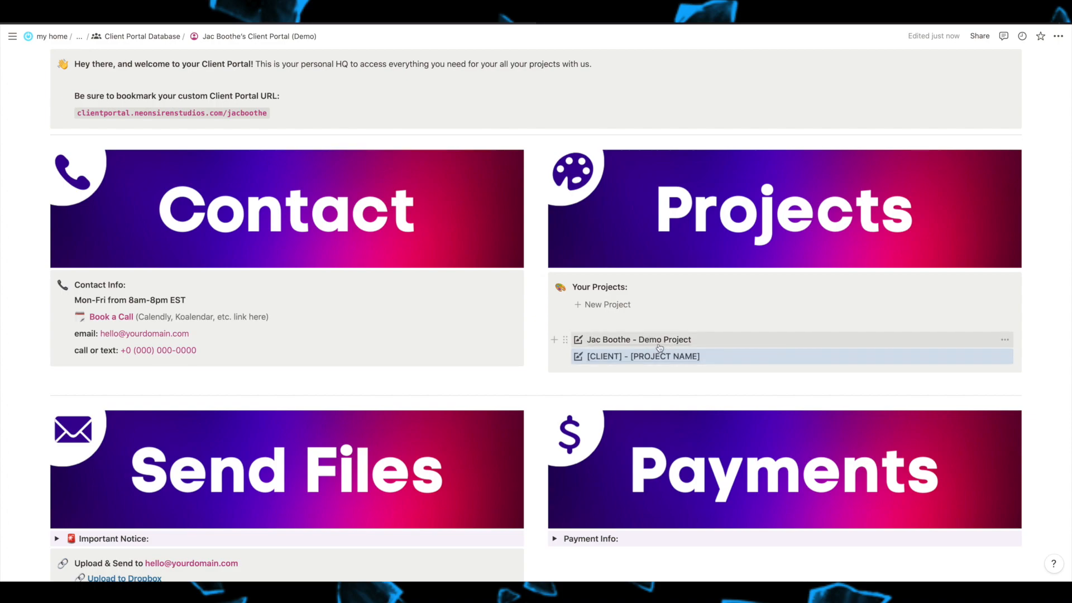
{"action": "left_click", "coordinate": [566, 358]}
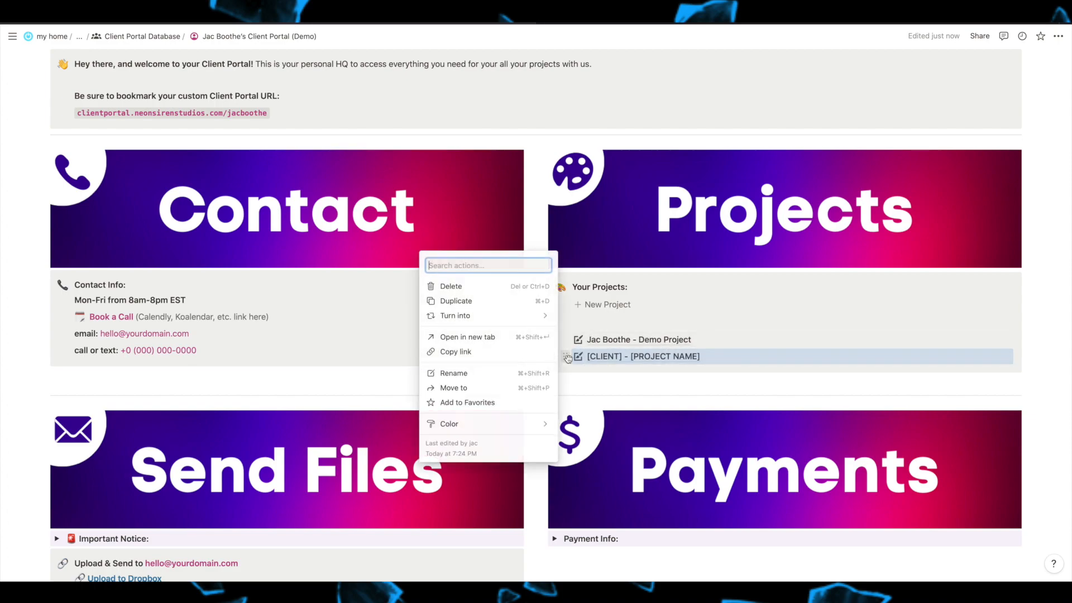
{"action": "key", "text": "Delete"}
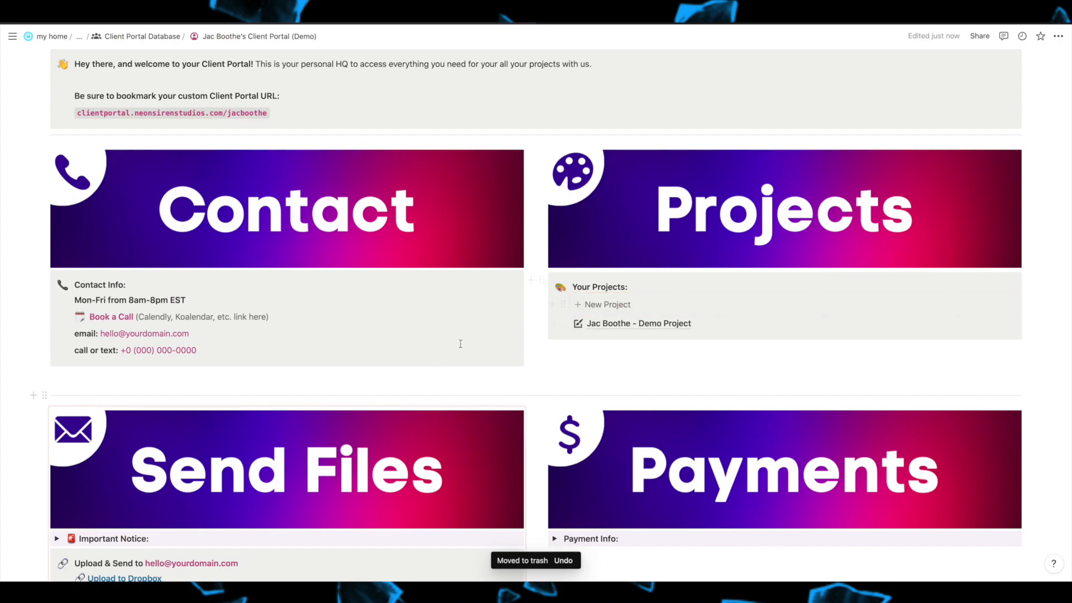
Open the demo project page from the Your Projects list and go to its Deliverables database
{"action": "left_click", "coordinate": [621, 325]}
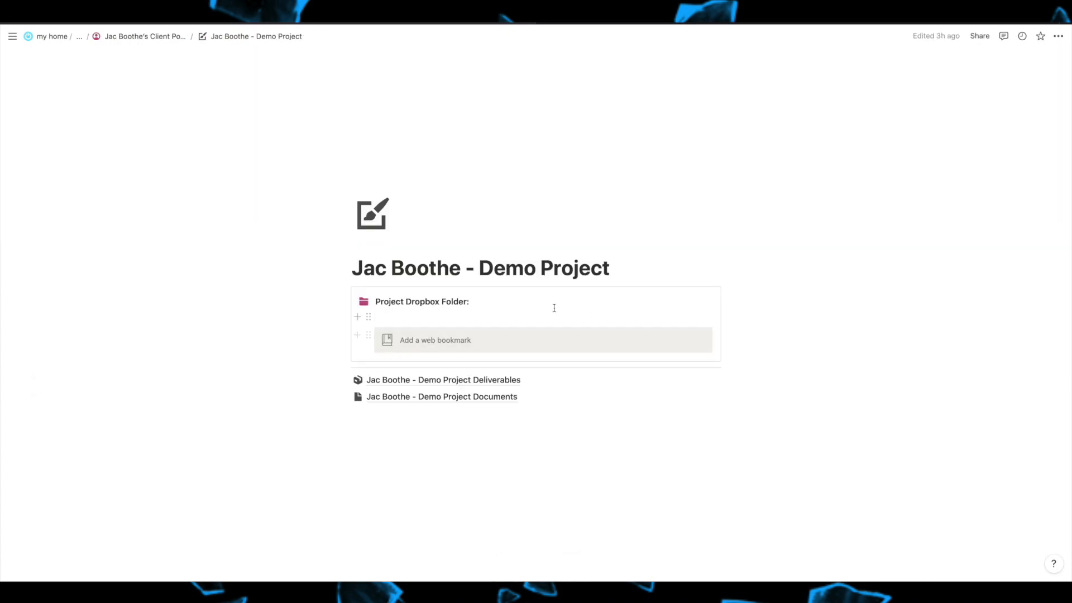
{"action": "mouse_move", "coordinate": [596, 173]}
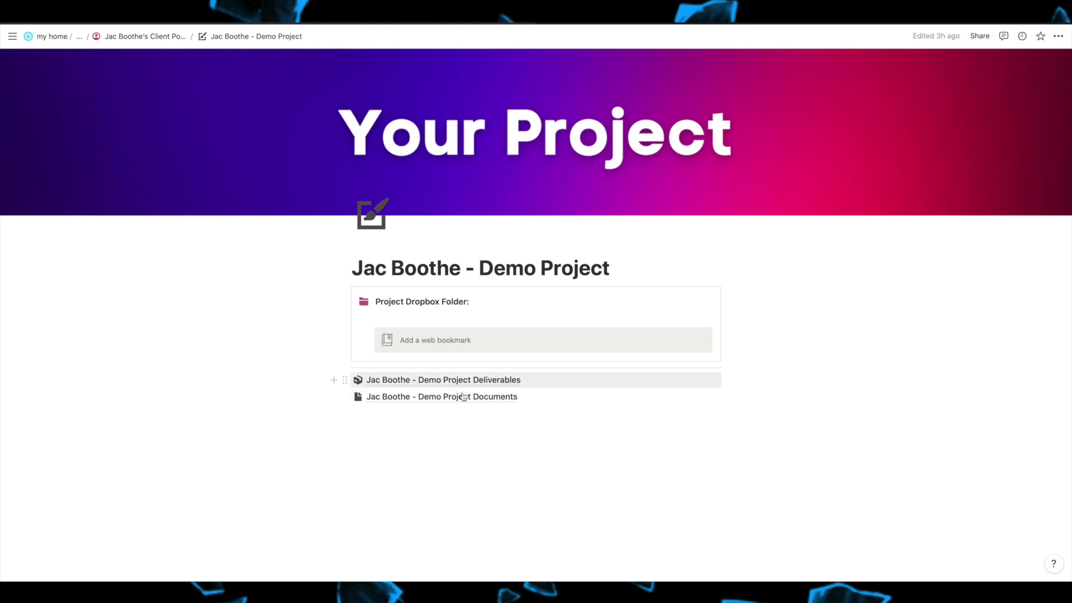
{"action": "left_click", "coordinate": [490, 381]}
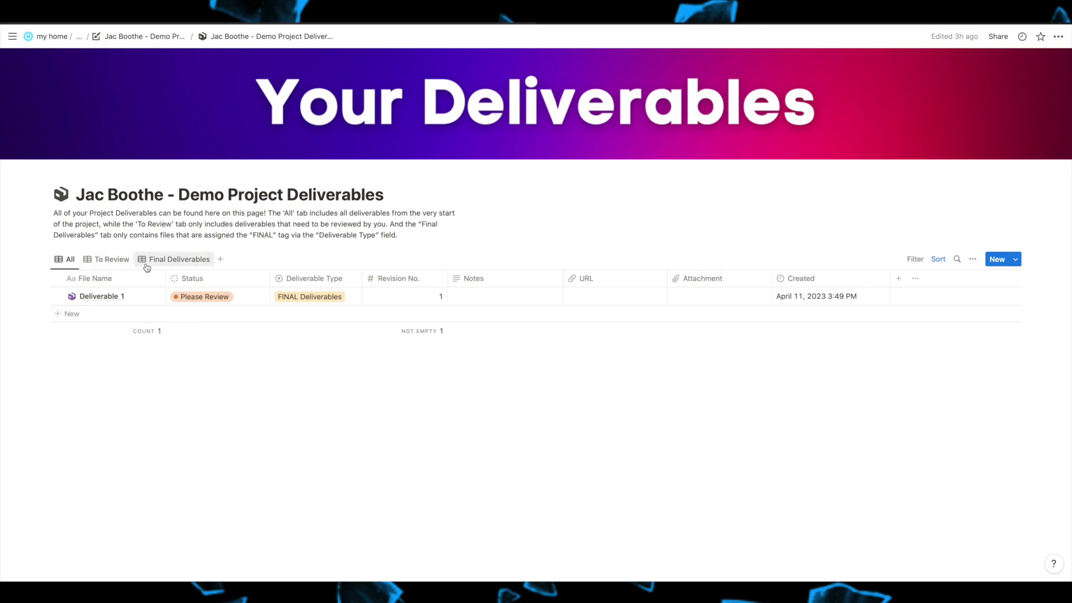
Add two new deliverables to the All table and set their revision numbers to 2 and 3
{"action": "left_click", "coordinate": [72, 314]}
{"action": "left_click", "coordinate": [401, 303]}
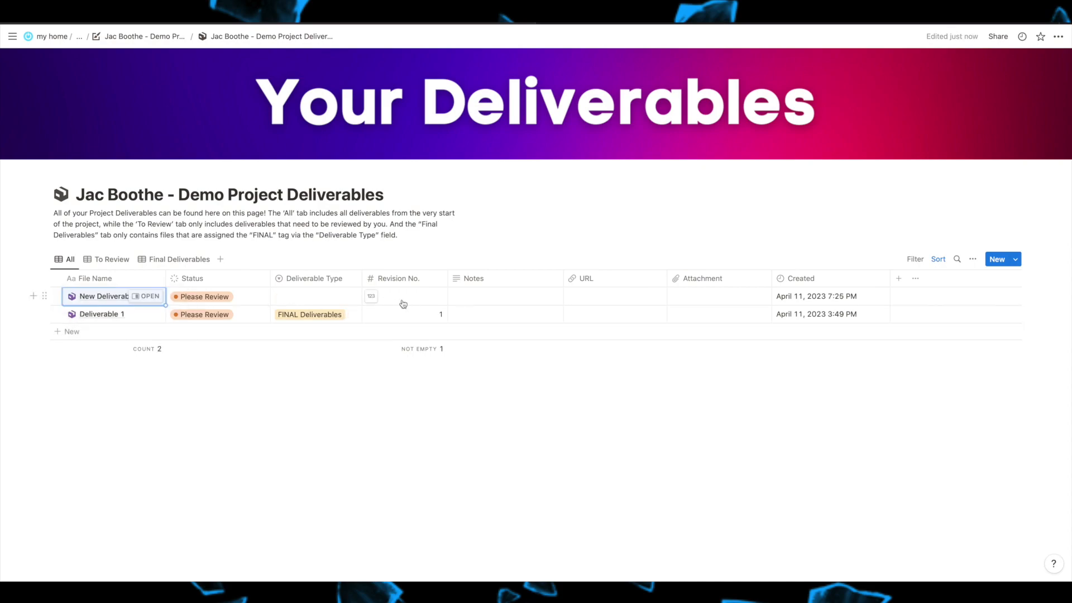
{"action": "left_click", "coordinate": [403, 304]}
{"action": "type", "text": "23"}
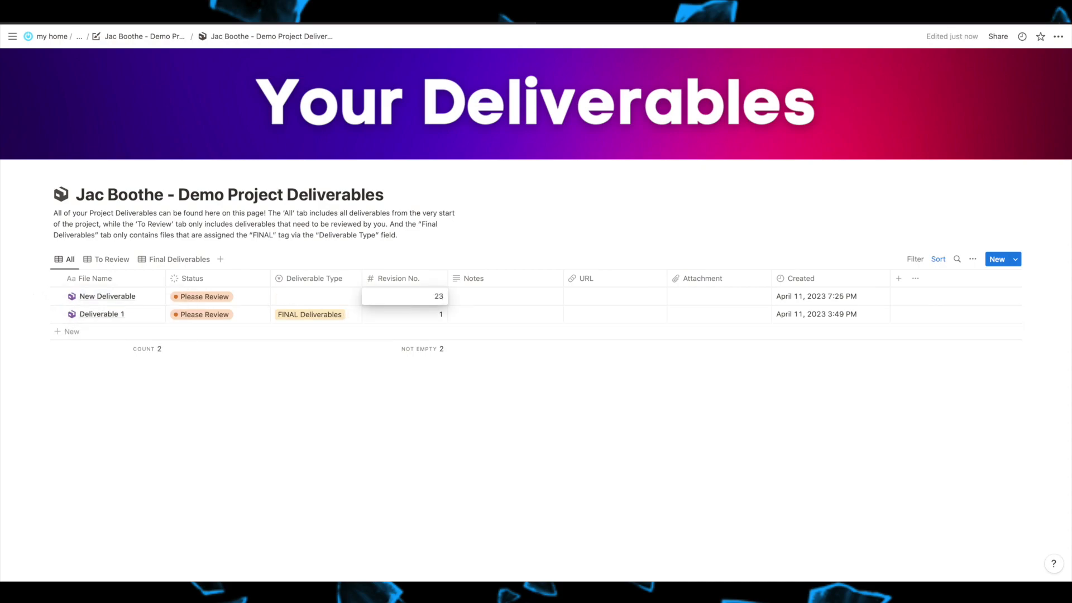
{"action": "left_click", "coordinate": [72, 331]}
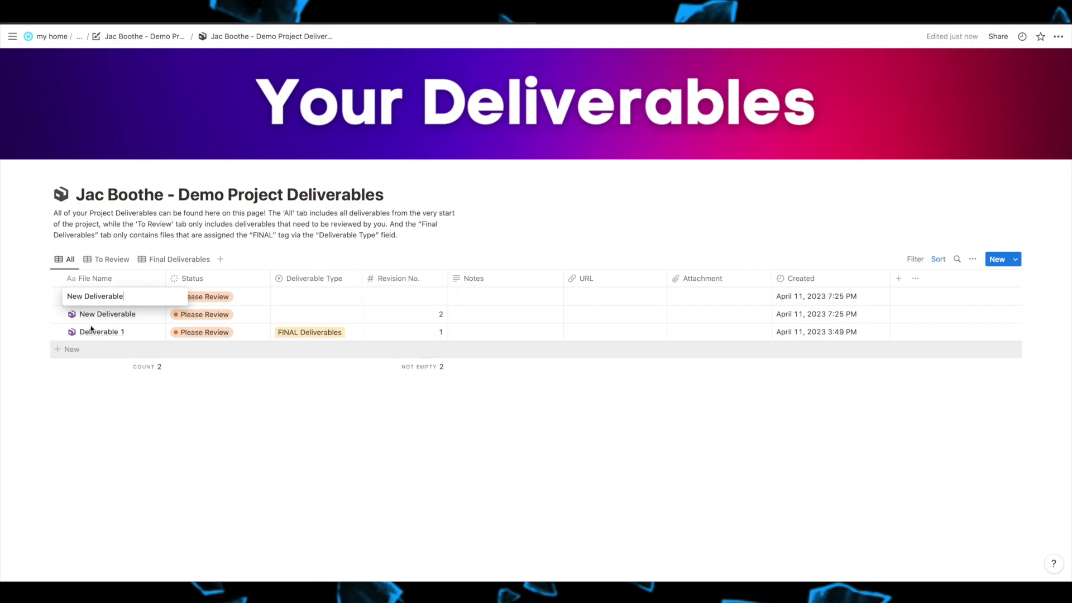
{"action": "left_click", "coordinate": [413, 296]}
{"action": "left_click", "coordinate": [415, 297]}
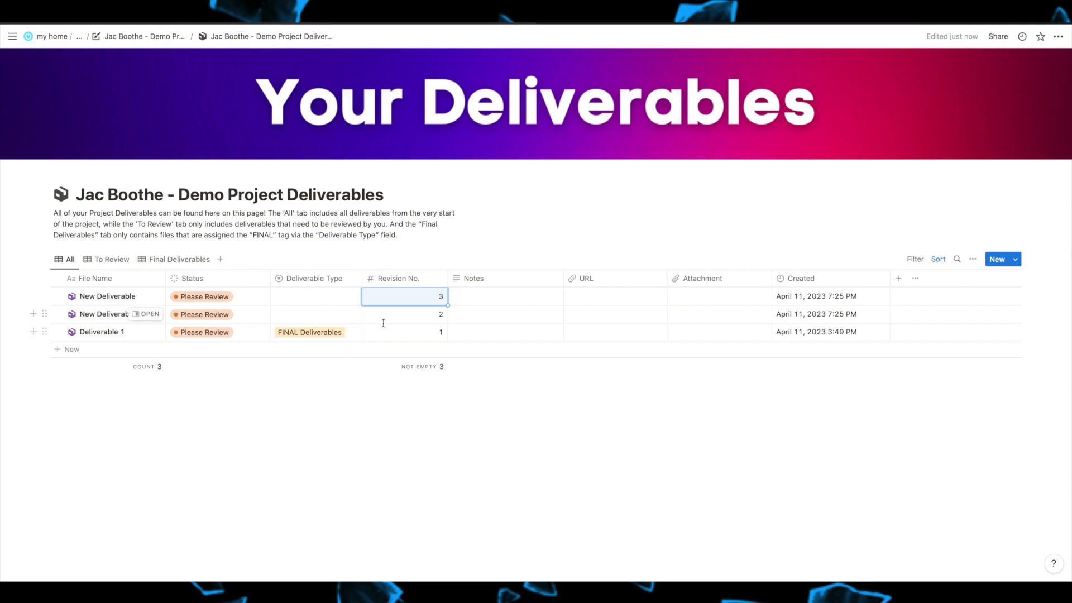
Set the deliverable type of revision 3 to Demo and of revision 2 to Draft
{"action": "left_click", "coordinate": [310, 297]}
{"action": "left_click", "coordinate": [303, 335]}
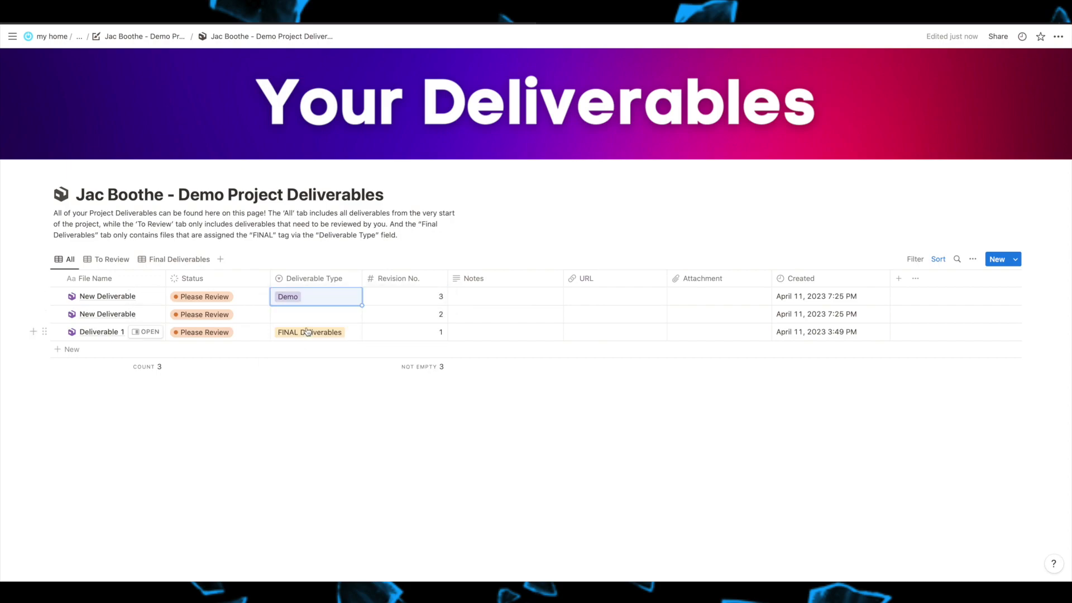
{"action": "left_click", "coordinate": [307, 314]}
{"action": "left_click", "coordinate": [301, 362]}
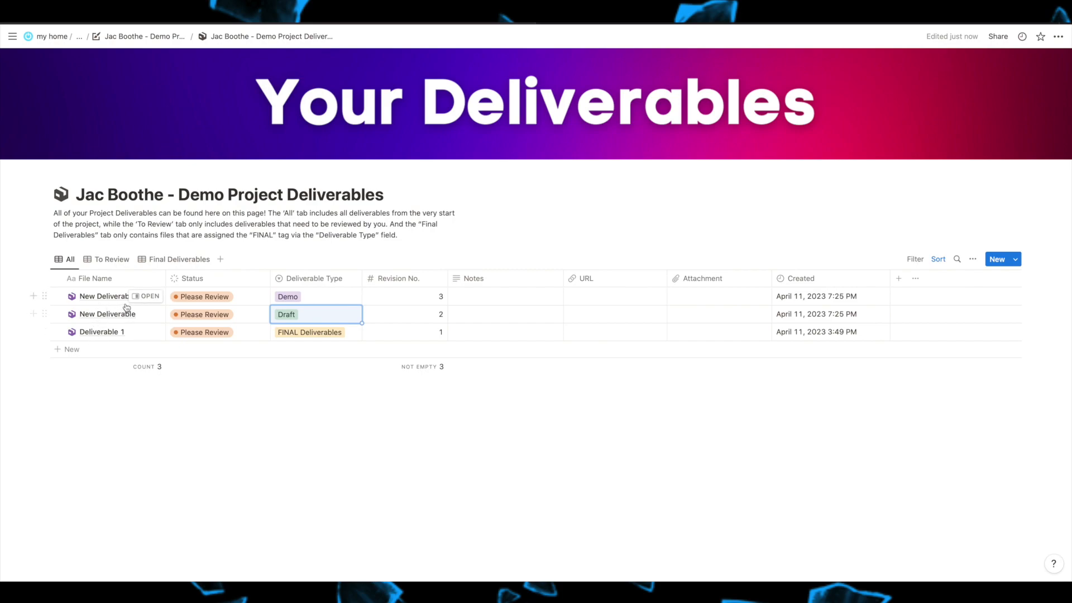
Set the status of the revision 2 deliverable and of Deliverable 1 to Reviewed
{"action": "left_click", "coordinate": [215, 315]}
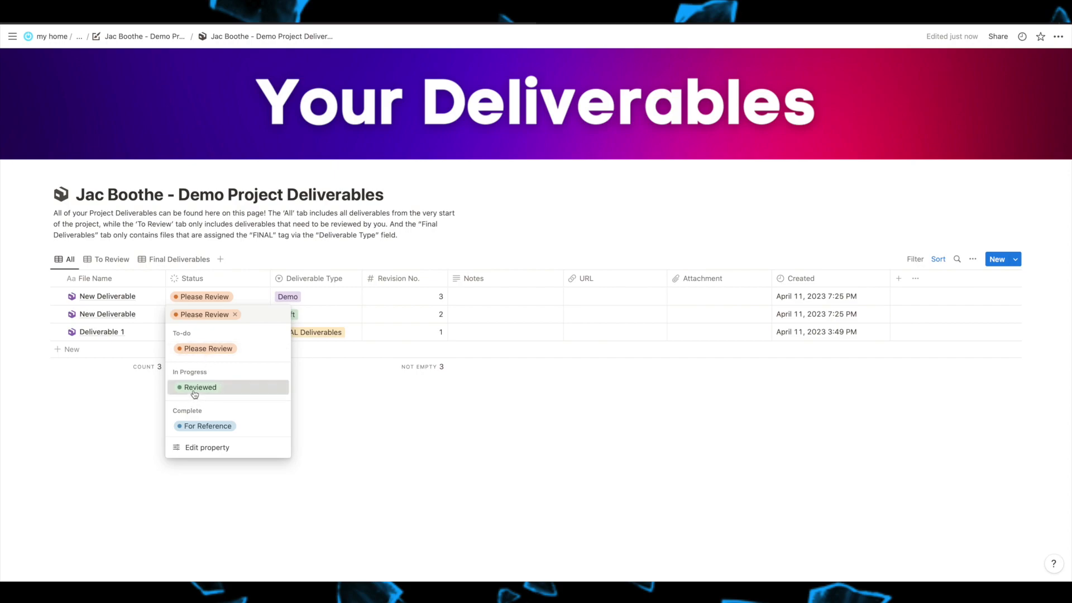
{"action": "left_click", "coordinate": [198, 387]}
{"action": "left_click", "coordinate": [198, 334]}
{"action": "left_click", "coordinate": [196, 405]}
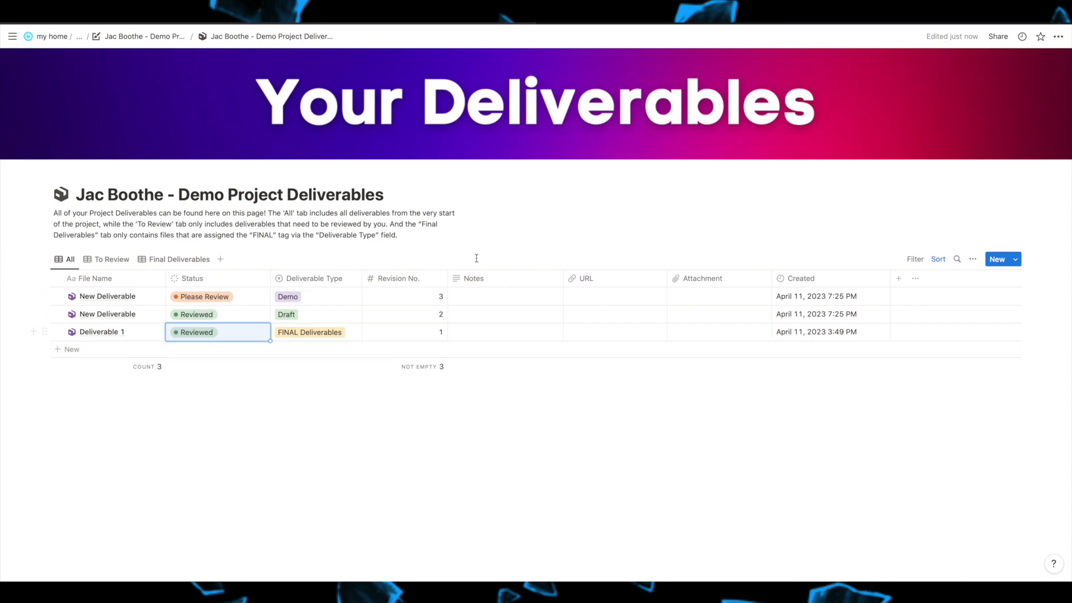
View the Status and Deliverable Type options of the revision 3 deliverable
{"action": "left_click", "coordinate": [202, 298]}
{"action": "left_click", "coordinate": [144, 304]}
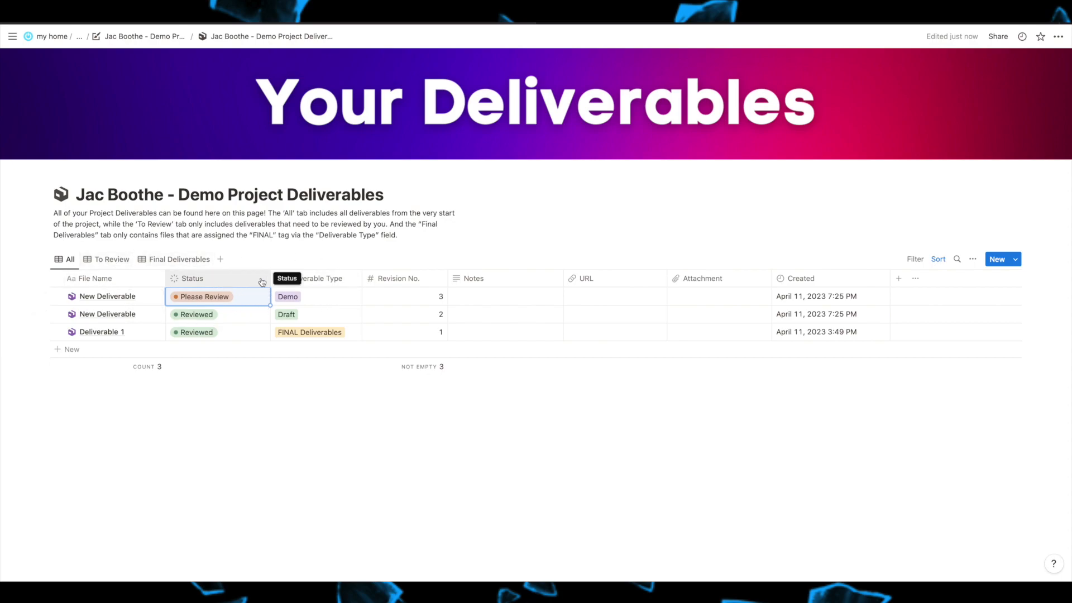
{"action": "left_click", "coordinate": [302, 302]}
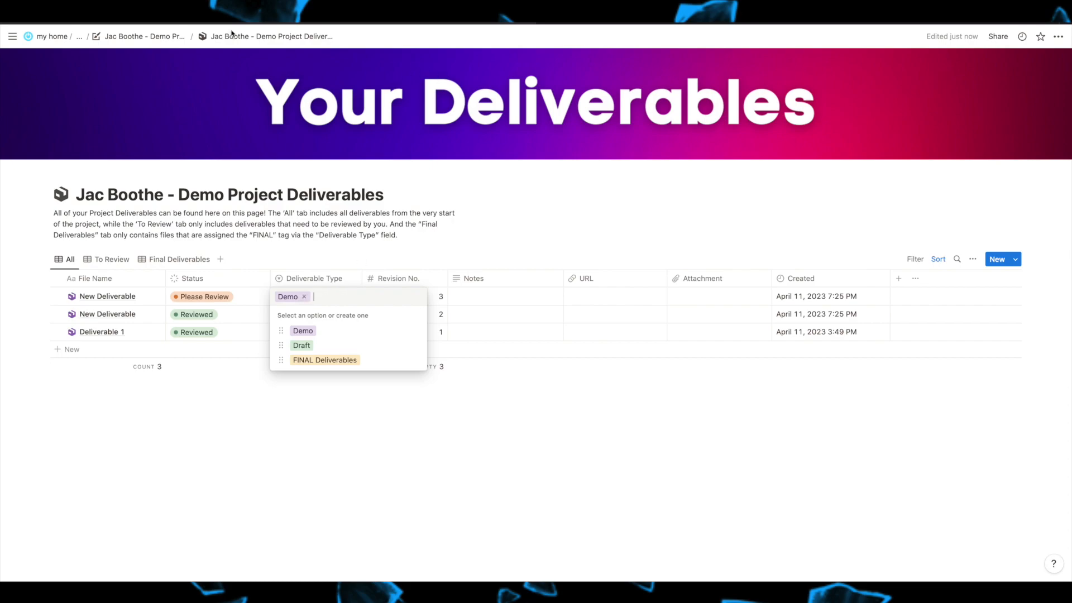
{"action": "key", "text": "Escape"}
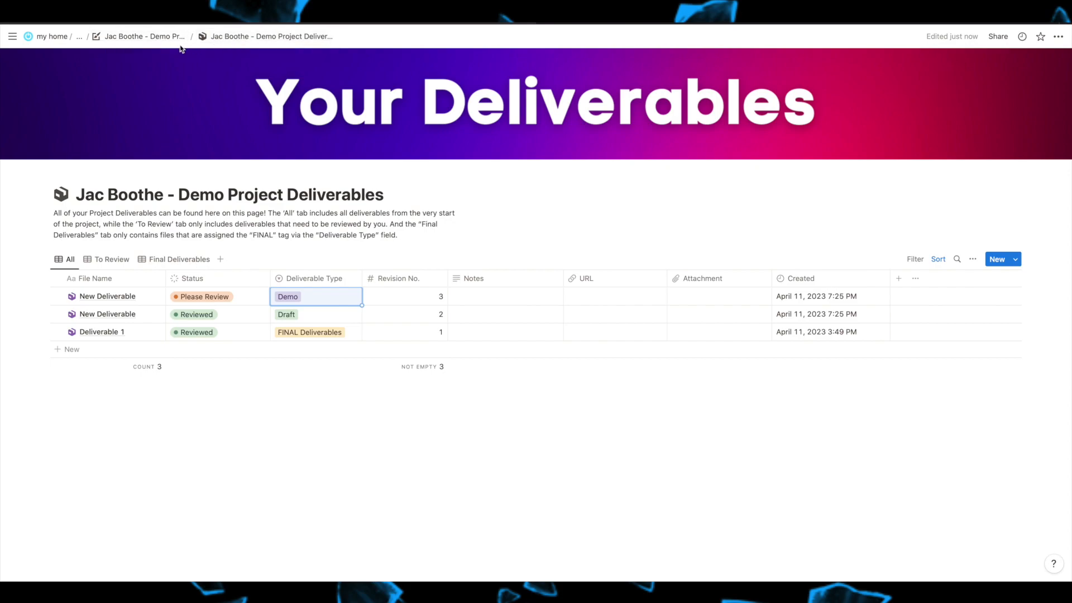
Go back up to the Client Portal Template page and expand the INSIDE the Client Portal Template toggle
{"action": "left_click", "coordinate": [144, 38]}
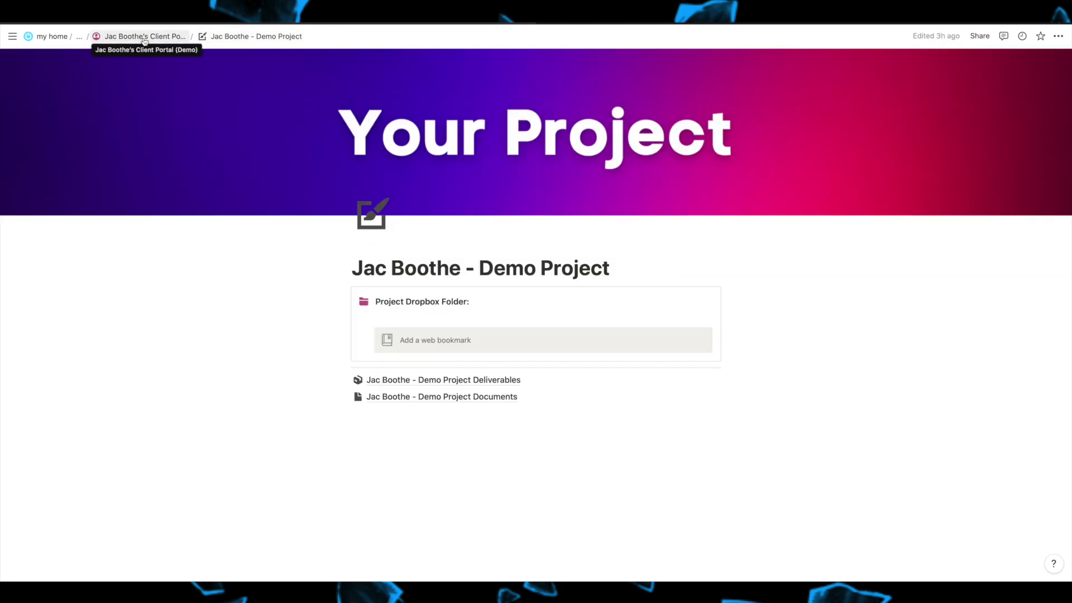
{"action": "left_click", "coordinate": [144, 37]}
{"action": "left_click", "coordinate": [144, 37]}
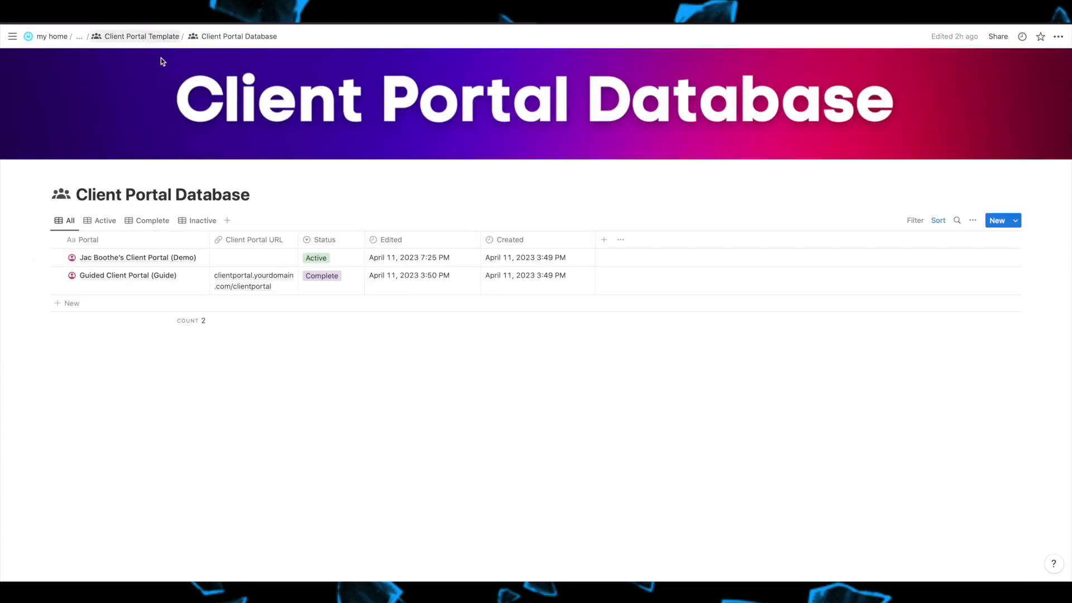
{"action": "left_click", "coordinate": [139, 37]}
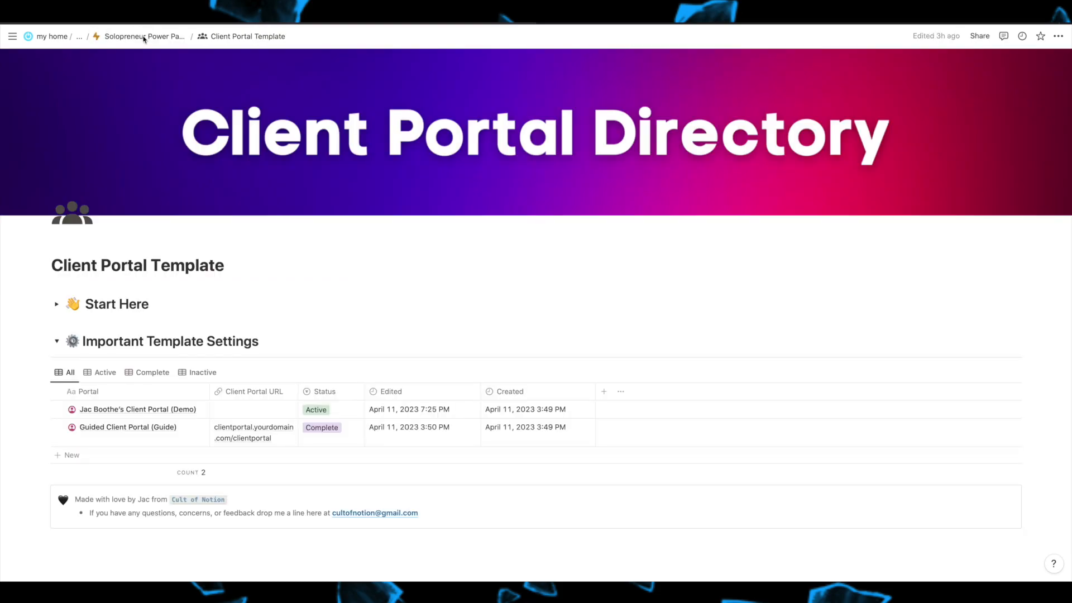
{"action": "scroll", "coordinate": [299, 312], "scroll_direction": "down", "scroll_amount": 3}
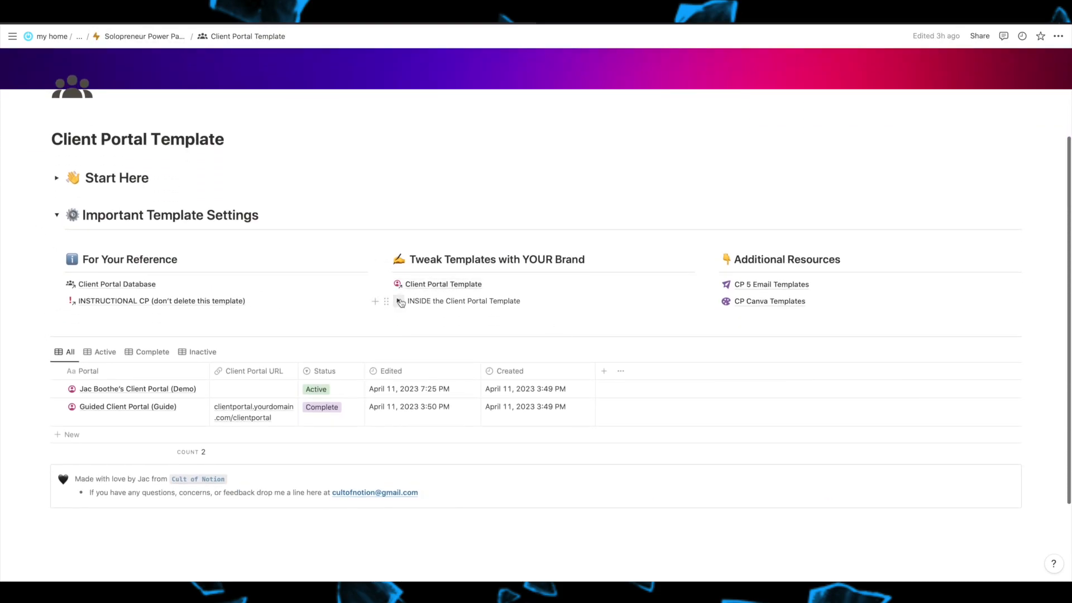
{"action": "left_click", "coordinate": [400, 302]}
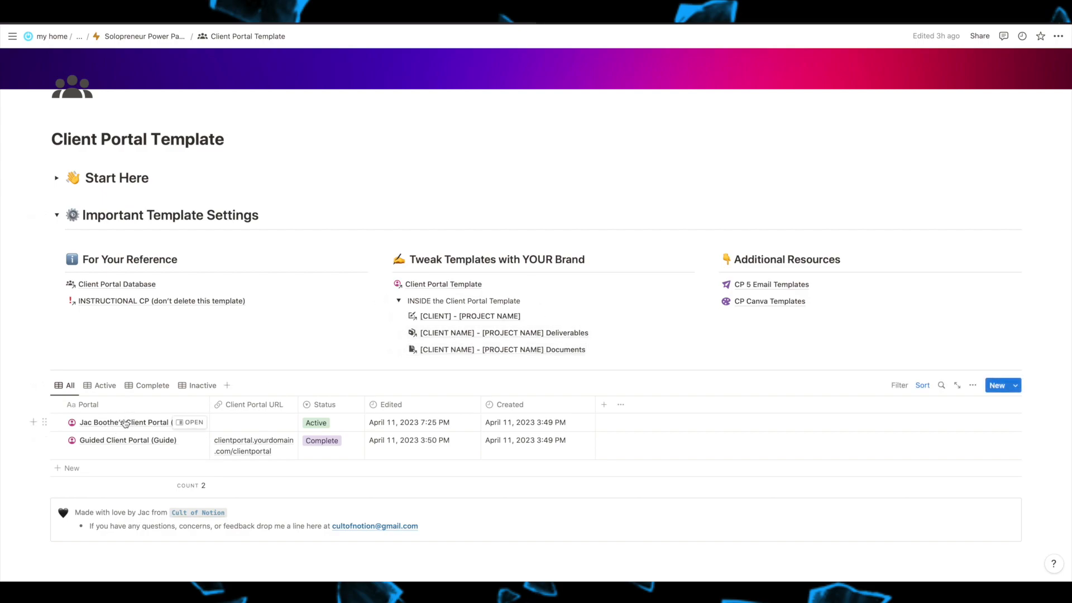
Add a new portal entry from the Client Portal Template to the portal table's All view
{"action": "left_click", "coordinate": [99, 469]}
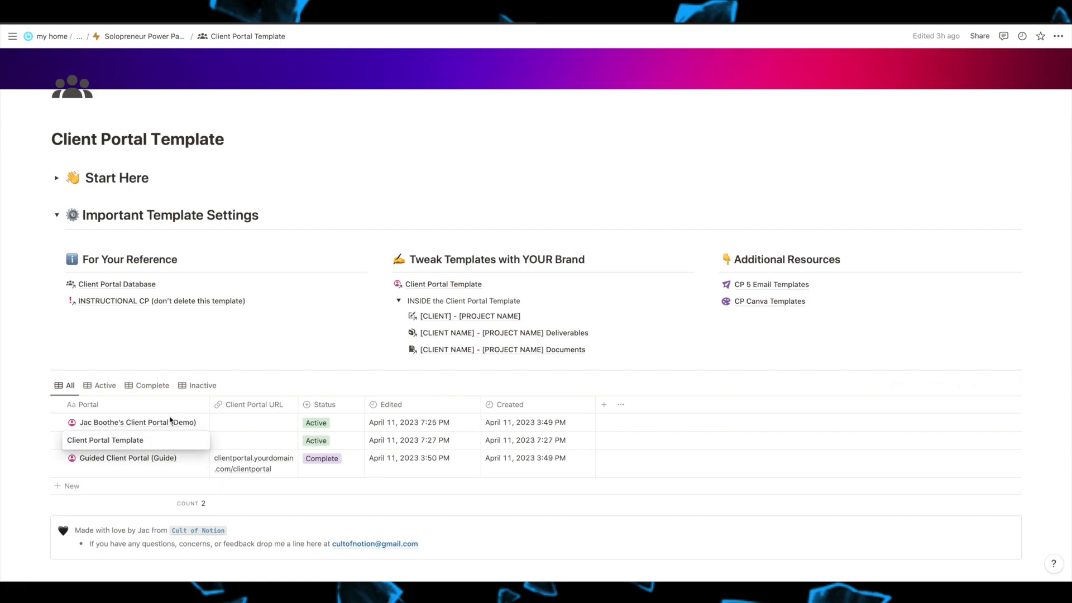
{"action": "key", "text": "Escape"}
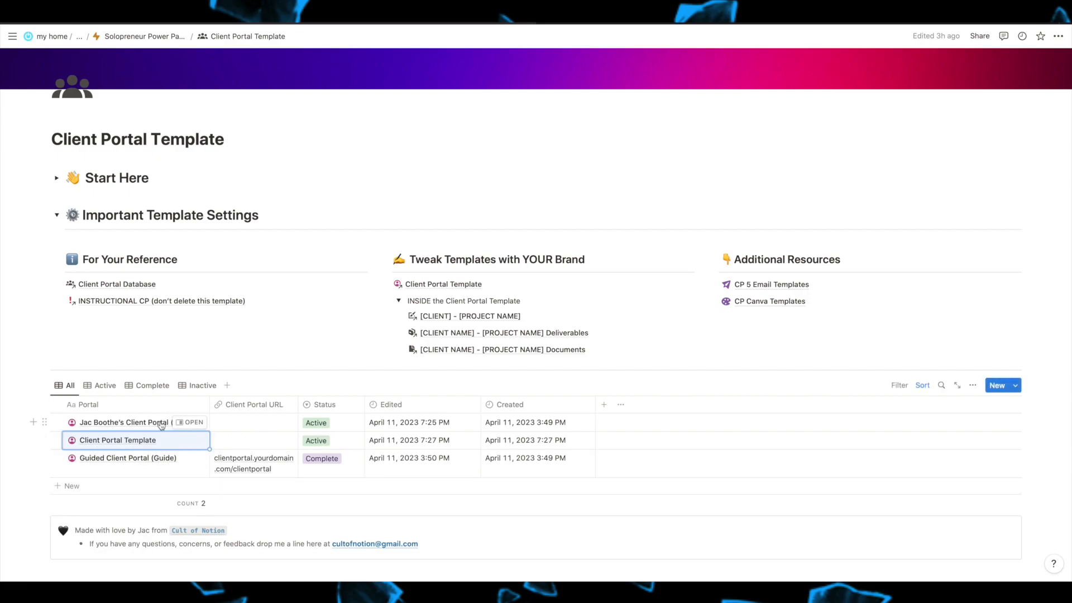
{"action": "left_click", "coordinate": [57, 441]}
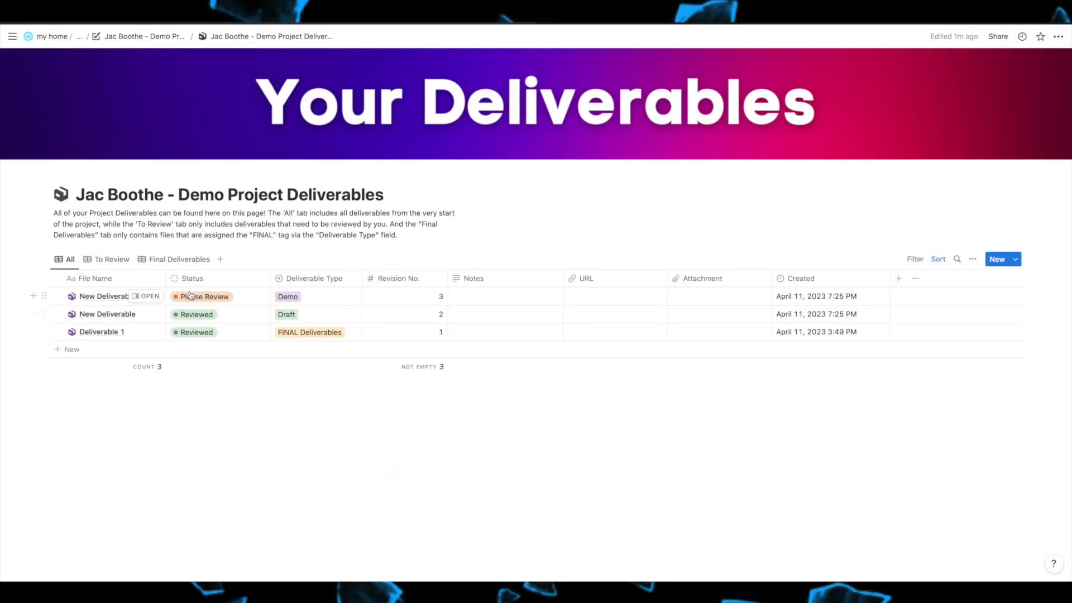
Try the Draft, Demo and FINAL Deliverables types on the revision 3 deliverable and leave its deliverable type empty
{"action": "left_click", "coordinate": [313, 303]}
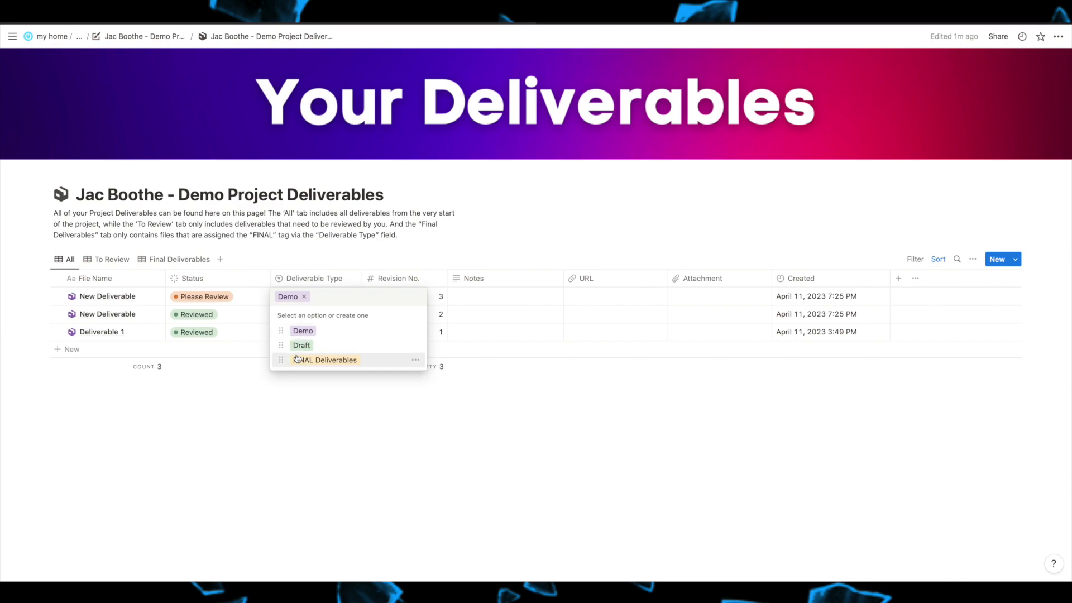
{"action": "left_click", "coordinate": [301, 346]}
{"action": "left_click", "coordinate": [295, 307]}
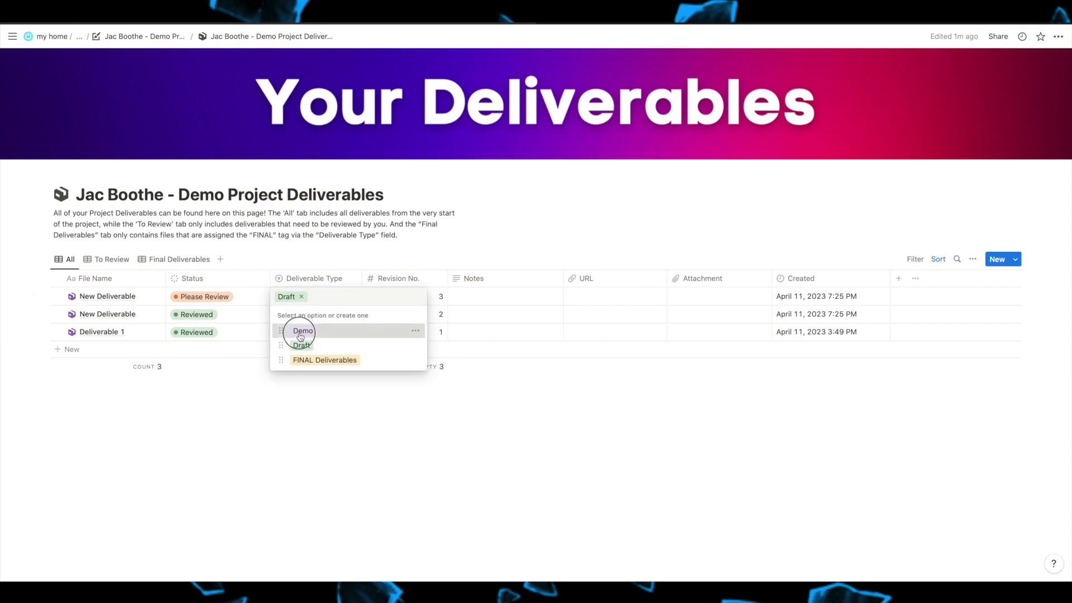
{"action": "left_click", "coordinate": [294, 329]}
{"action": "left_click", "coordinate": [297, 302]}
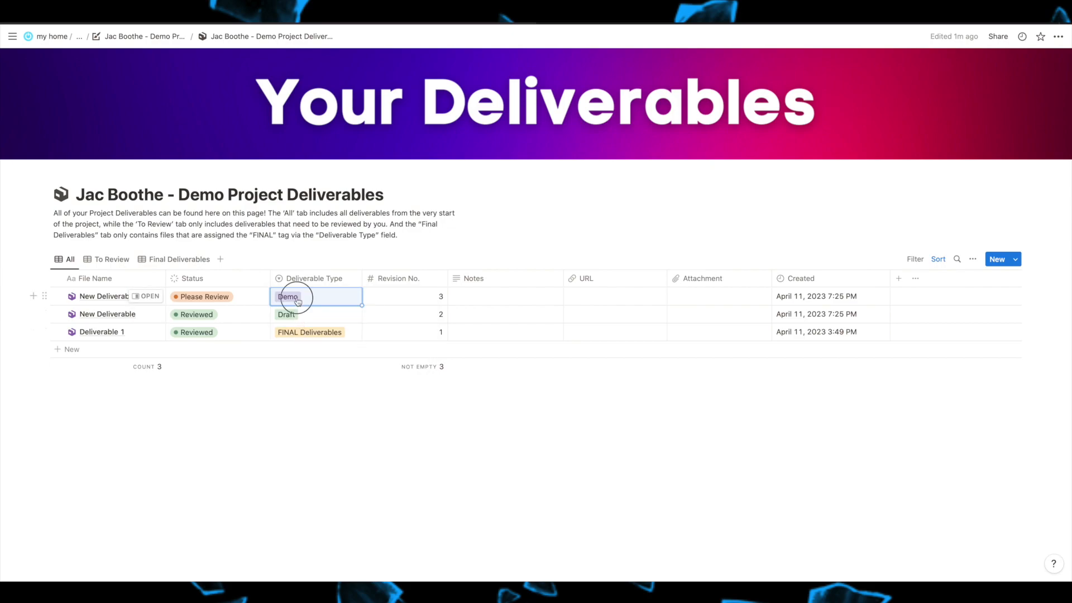
{"action": "left_click", "coordinate": [300, 360]}
{"action": "left_click", "coordinate": [300, 296]}
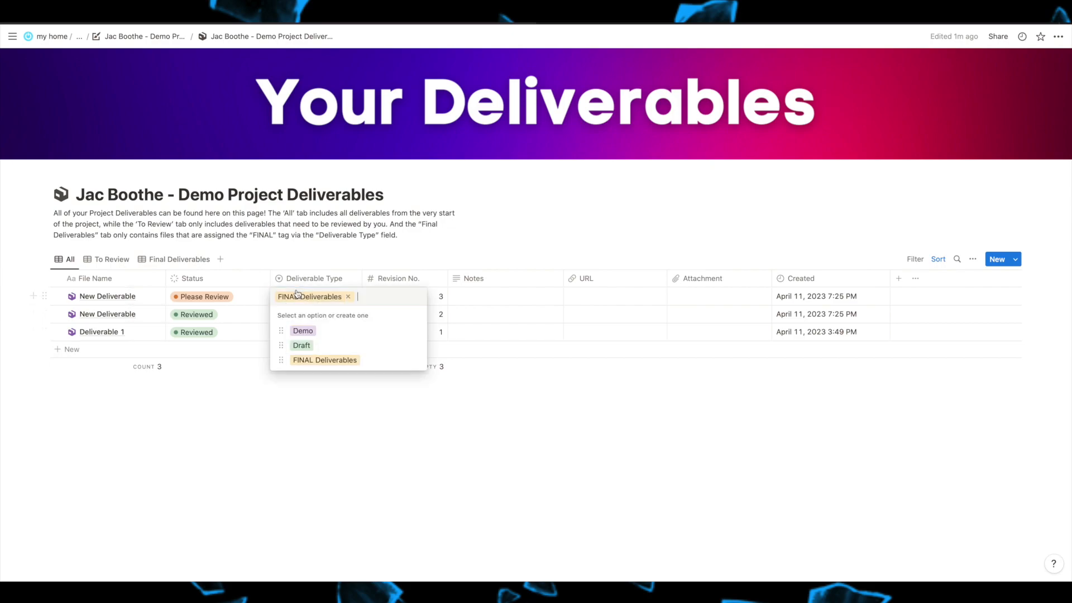
{"action": "left_click", "coordinate": [348, 298]}
{"action": "key", "text": "Escape"}
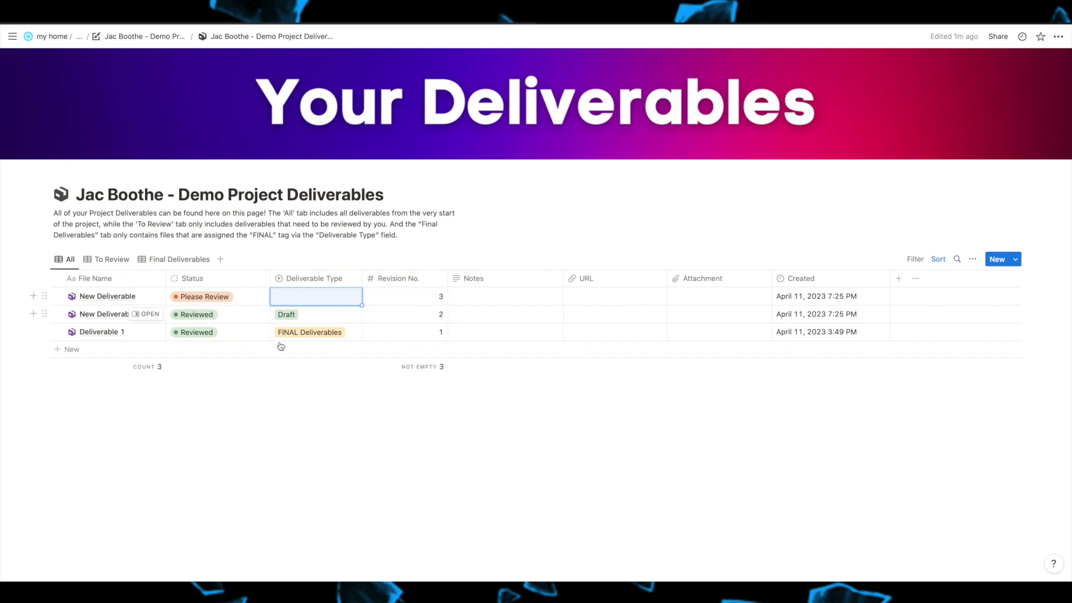
Renumber the revisions to 0 for Deliverable 1, 1 for the Draft deliverable and 2 for the Please Review deliverable
{"action": "left_click", "coordinate": [431, 333]}
{"action": "type", "text": "0"}
{"action": "left_click", "coordinate": [426, 319]}
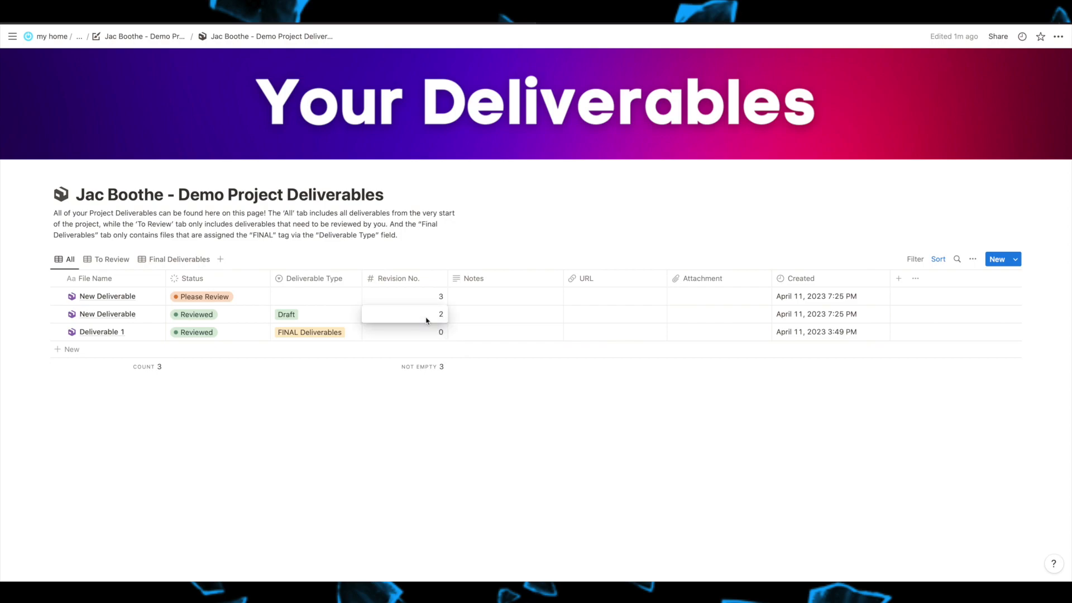
{"action": "key", "text": "BackSpace"}
{"action": "type", "text": "1"}
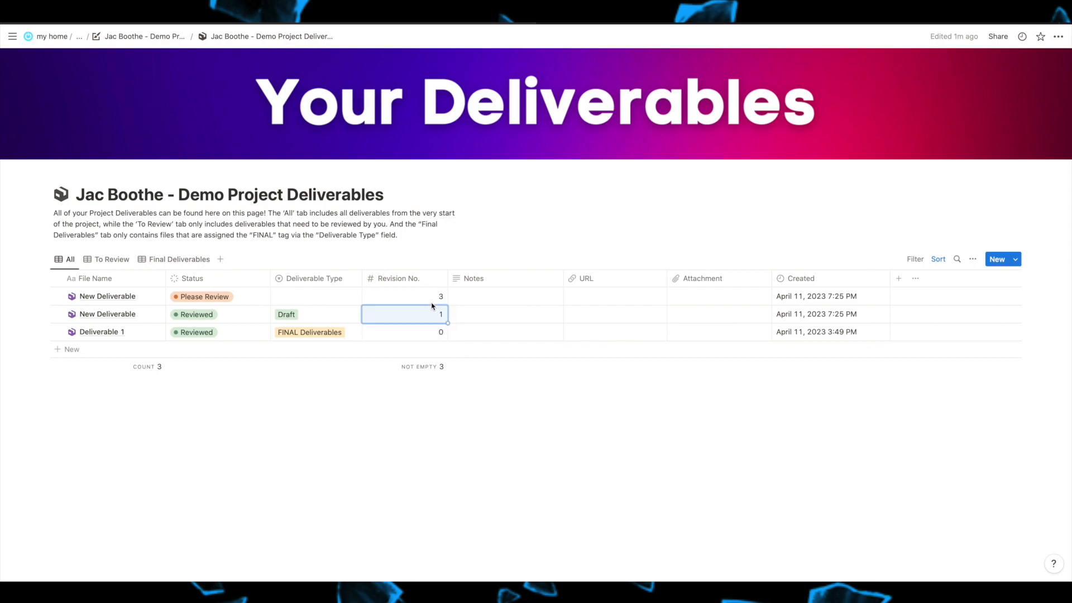
{"action": "left_click", "coordinate": [439, 295]}
{"action": "key", "text": "BackSpace"}
{"action": "type", "text": "2"}
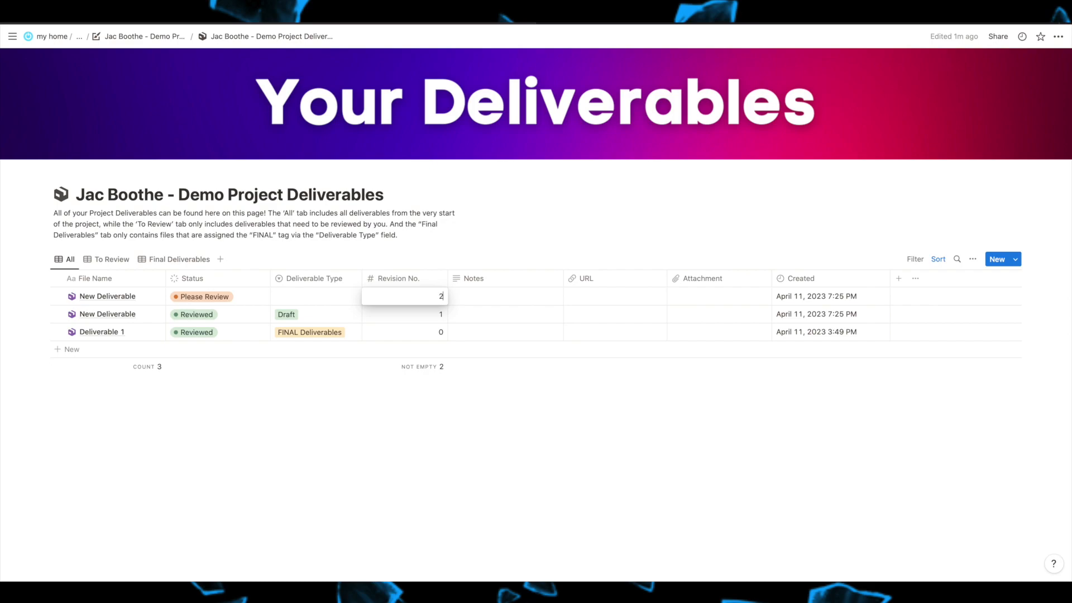
{"action": "key", "text": "Return"}
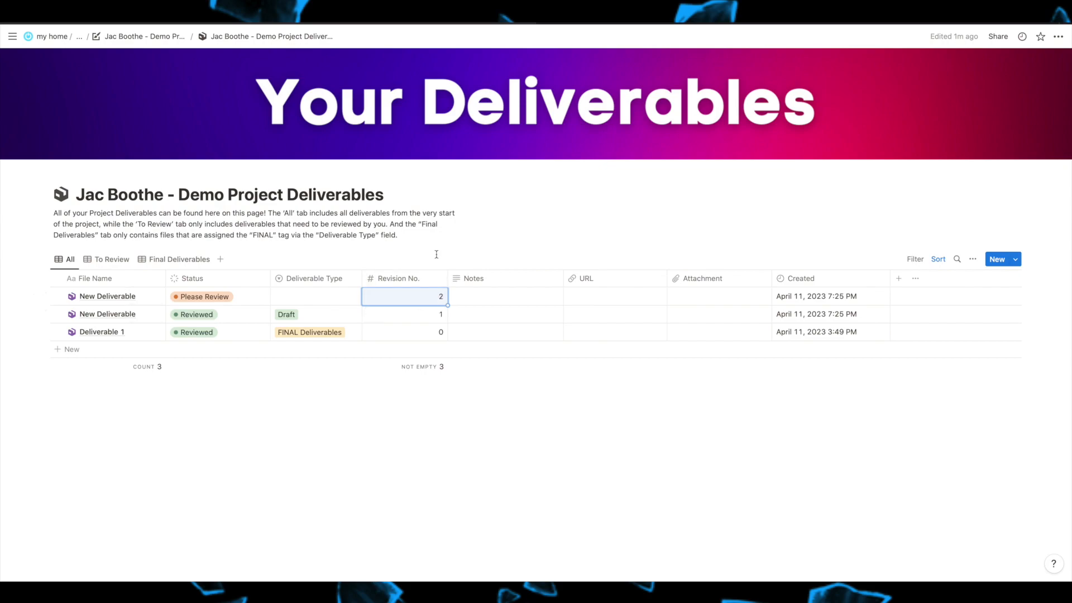
View the Notes field of the Please Review deliverable and the page options of the Deliverables database
{"action": "left_click", "coordinate": [484, 297]}
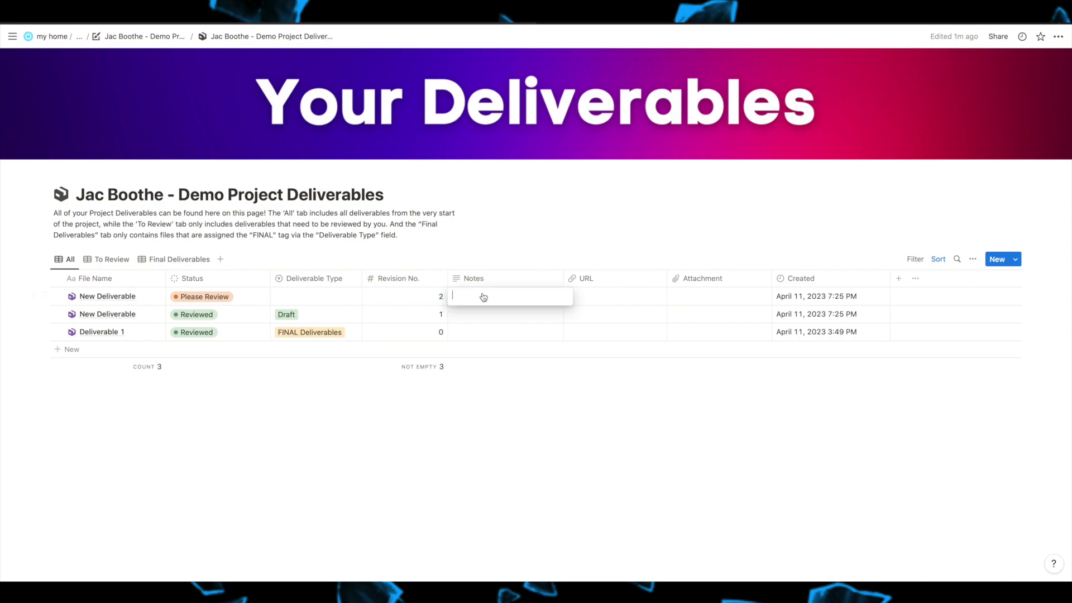
{"action": "left_click", "coordinate": [473, 250]}
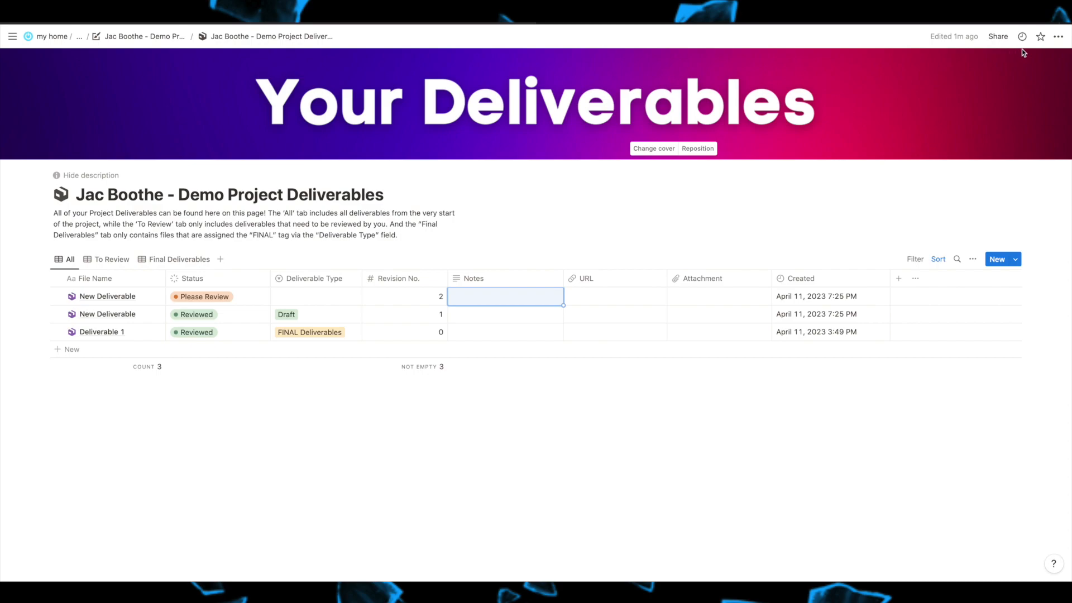
{"action": "left_click", "coordinate": [1057, 36]}
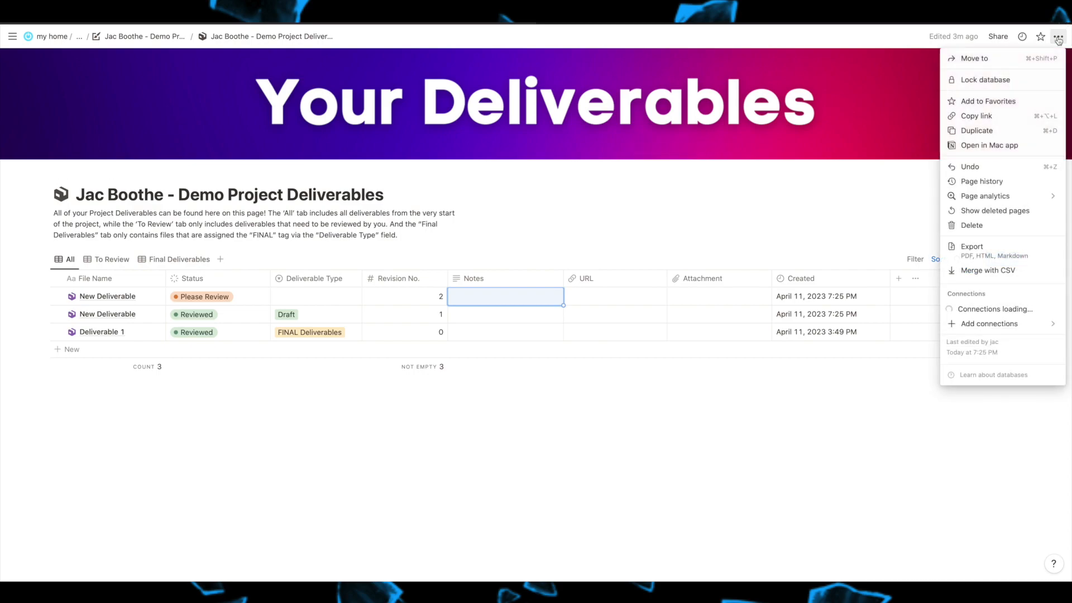
{"action": "left_click", "coordinate": [804, 210]}
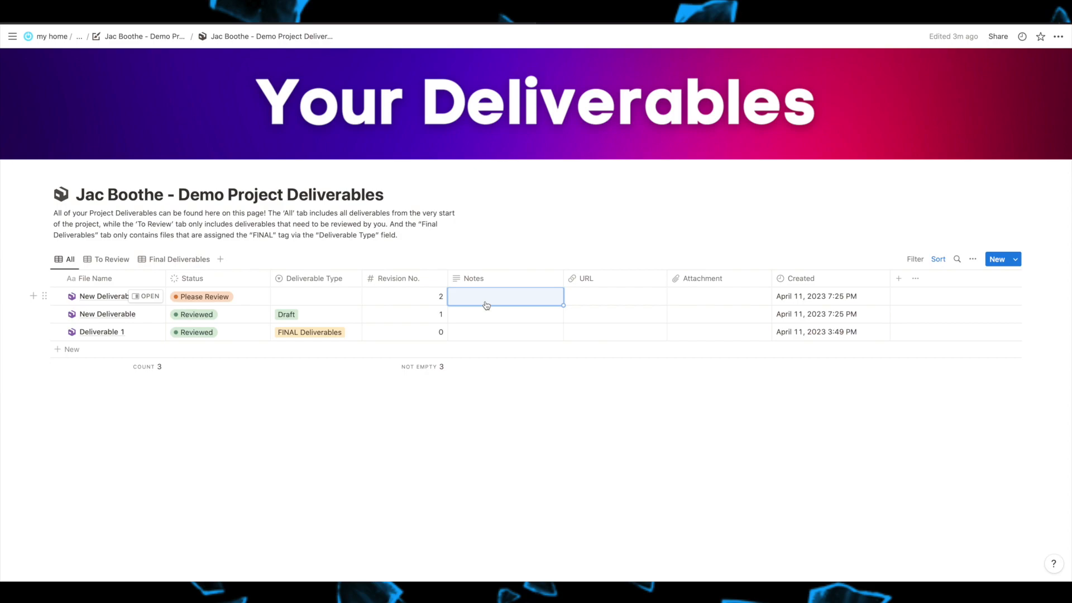
Examine the URL field and the Attachment upload options of the Please Review deliverable without entering anything
{"action": "left_click", "coordinate": [589, 300]}
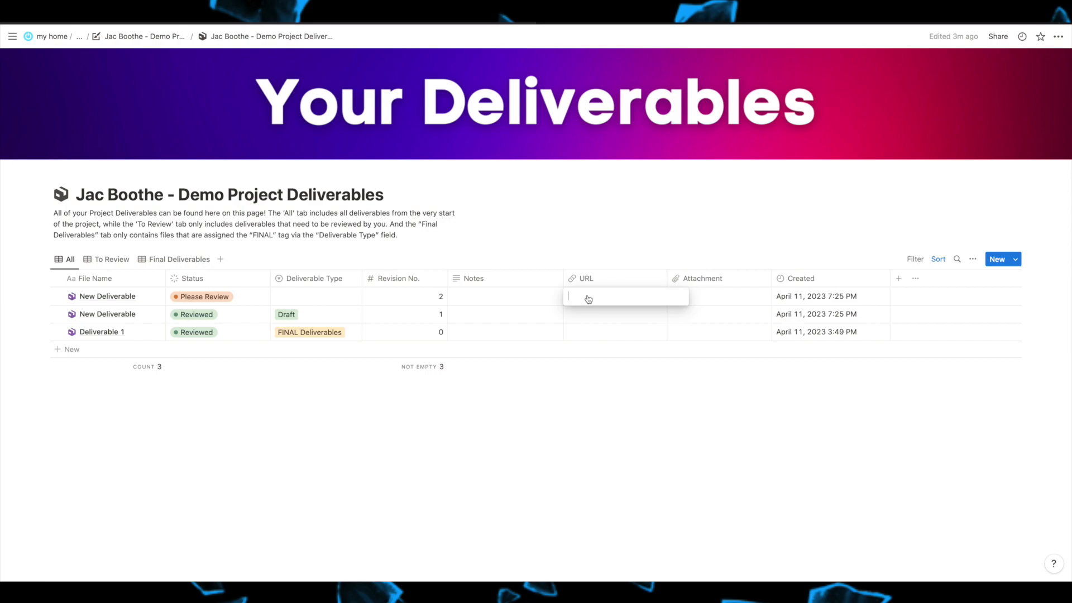
{"action": "key", "text": "Escape"}
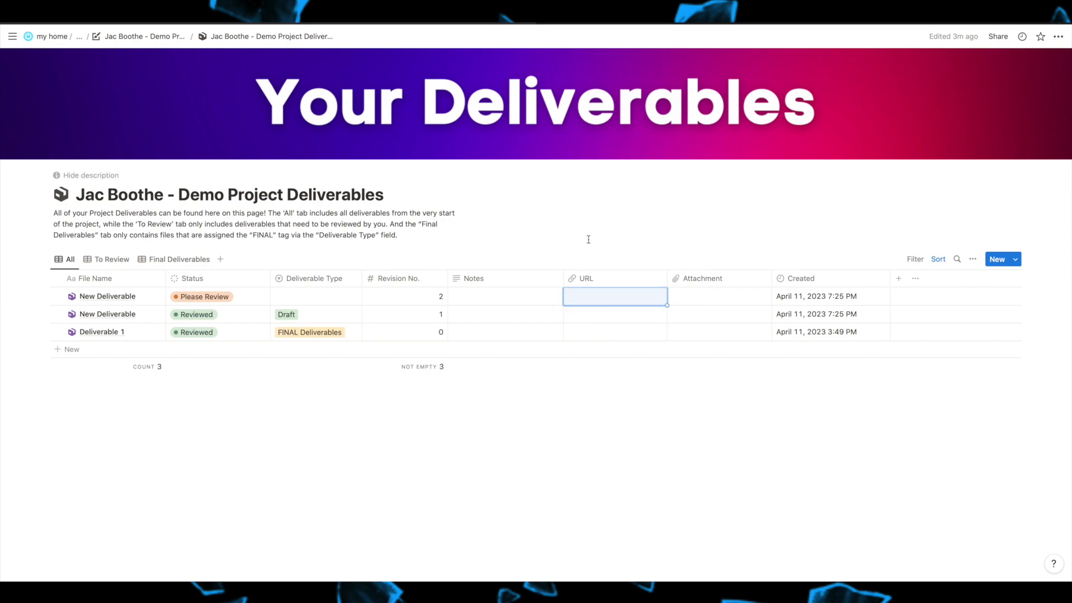
{"action": "left_click", "coordinate": [603, 297]}
{"action": "key", "text": "Escape"}
{"action": "left_click", "coordinate": [716, 300]}
{"action": "left_click", "coordinate": [654, 277]}
{"action": "key", "text": "Escape"}
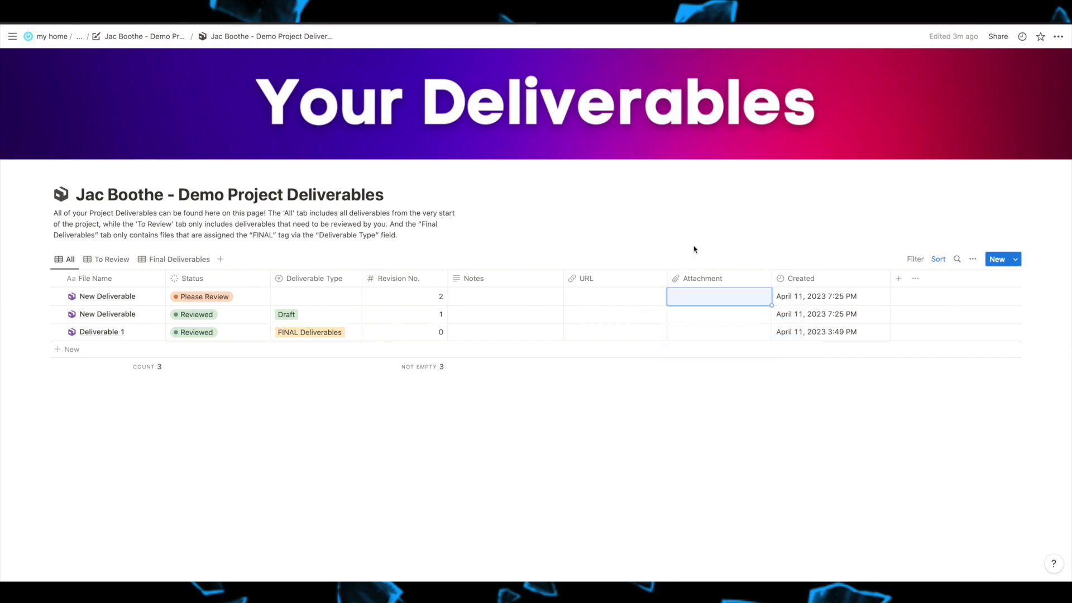
{"action": "left_click", "coordinate": [709, 301]}
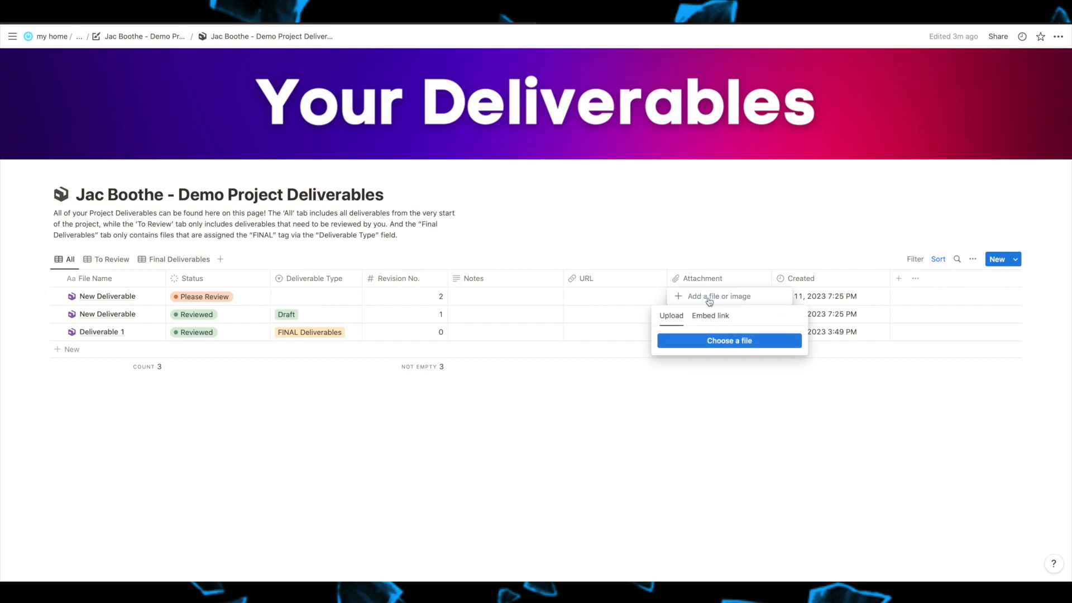
{"action": "left_click", "coordinate": [688, 269]}
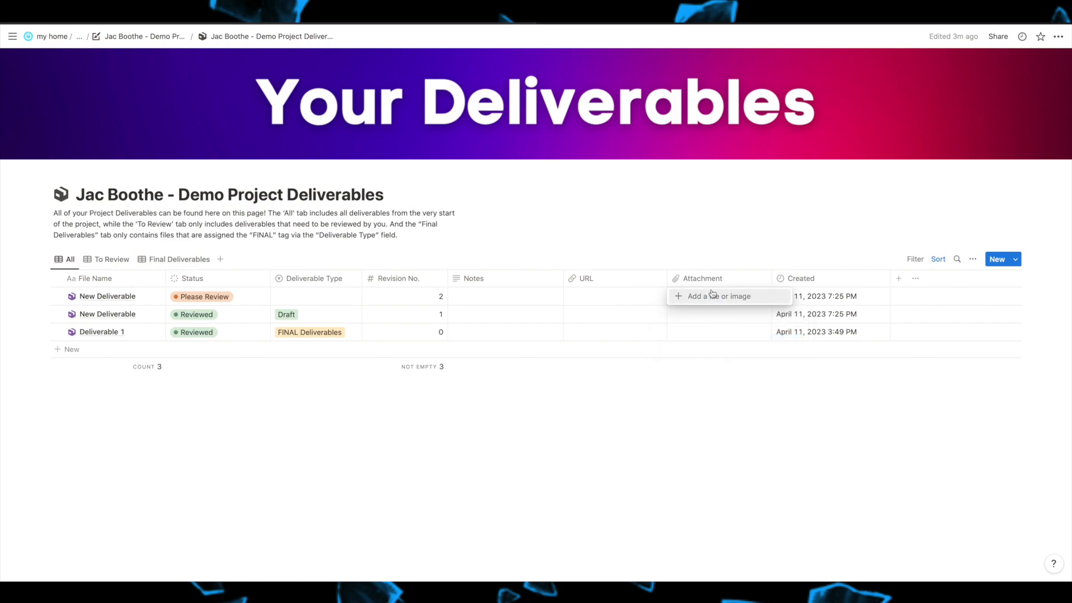
{"action": "left_click", "coordinate": [687, 240]}
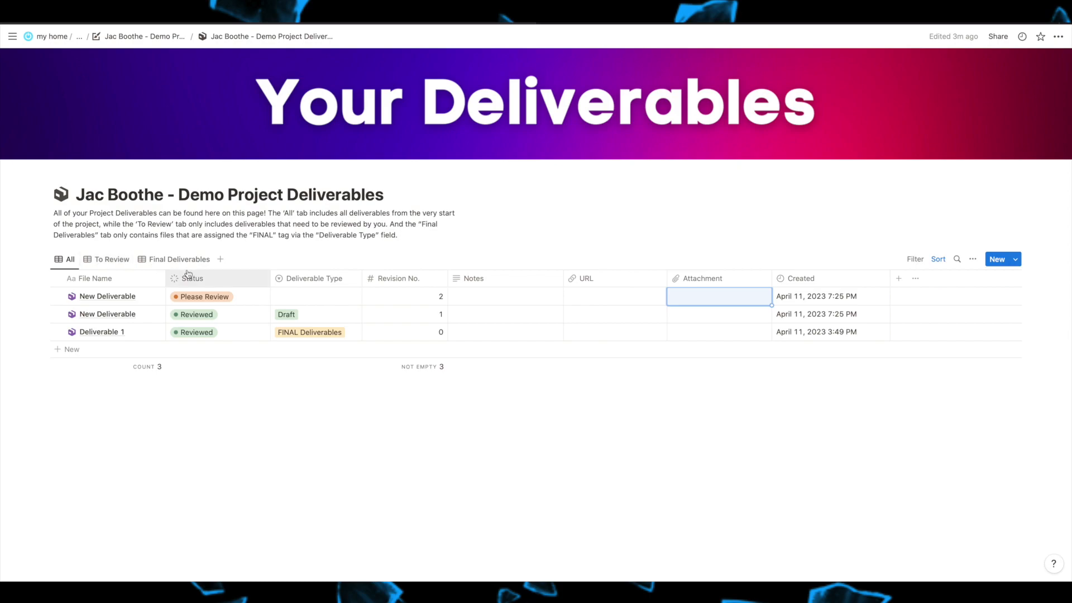
Compare the To Review and Final Deliverables views and check the Deliverable Type options of Deliverable 1
{"action": "left_click", "coordinate": [111, 259]}
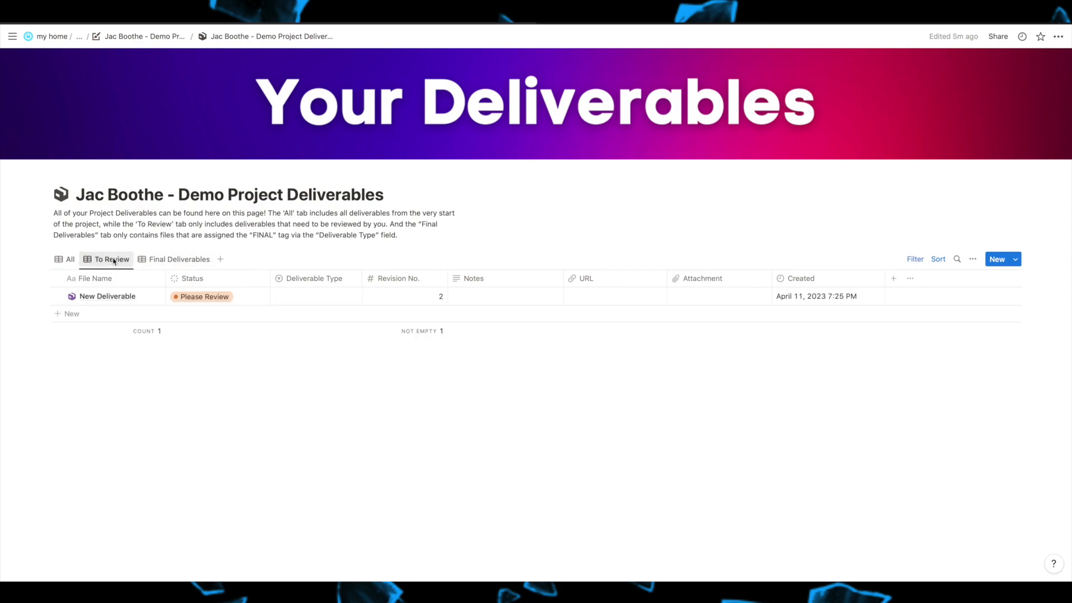
{"action": "left_click", "coordinate": [176, 259]}
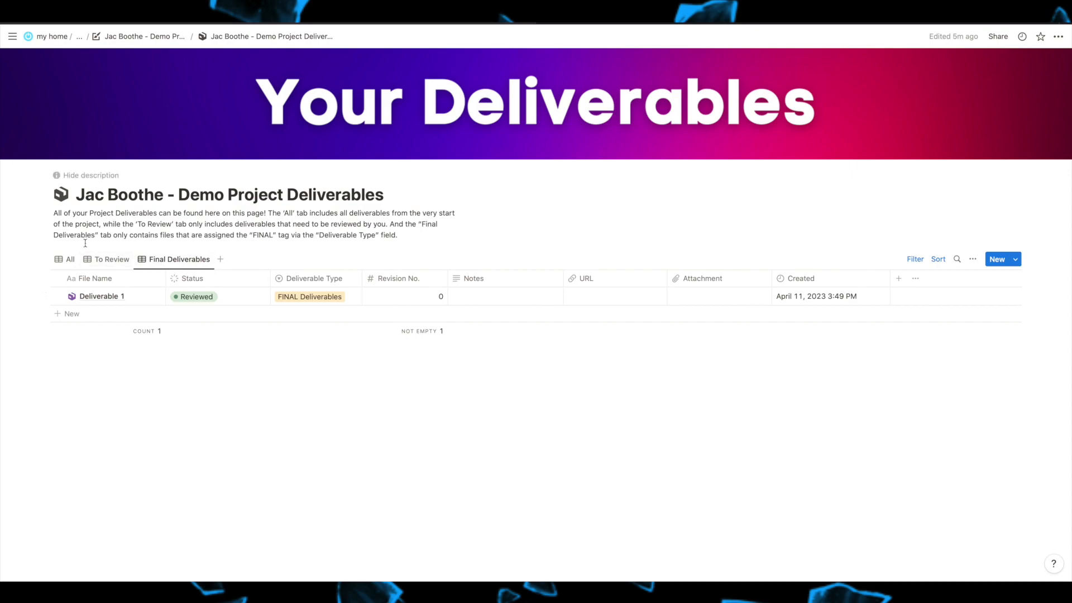
{"action": "left_click", "coordinate": [102, 264]}
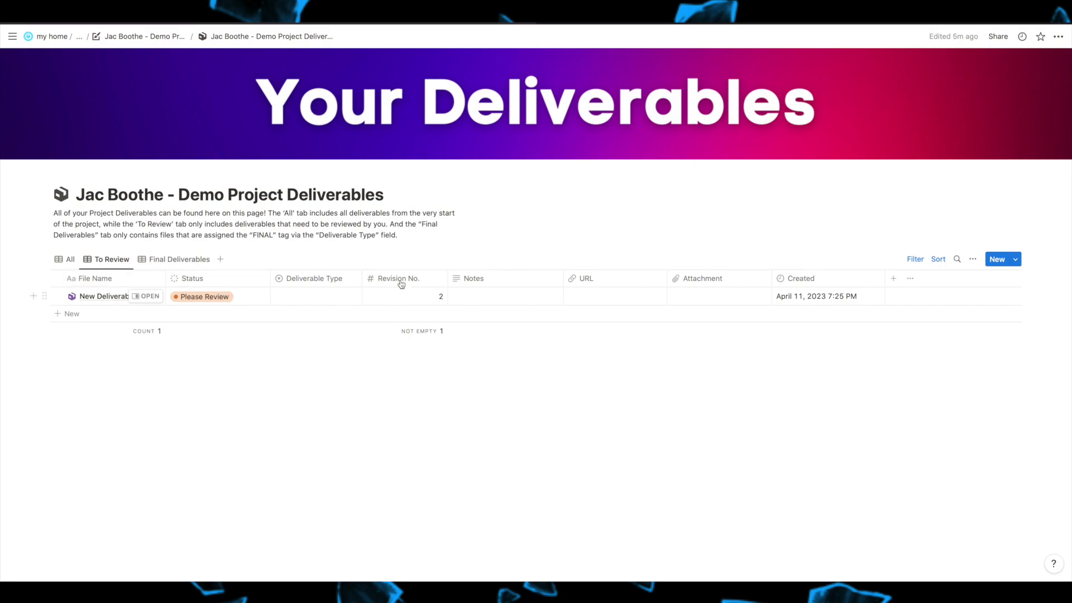
{"action": "left_click", "coordinate": [196, 260]}
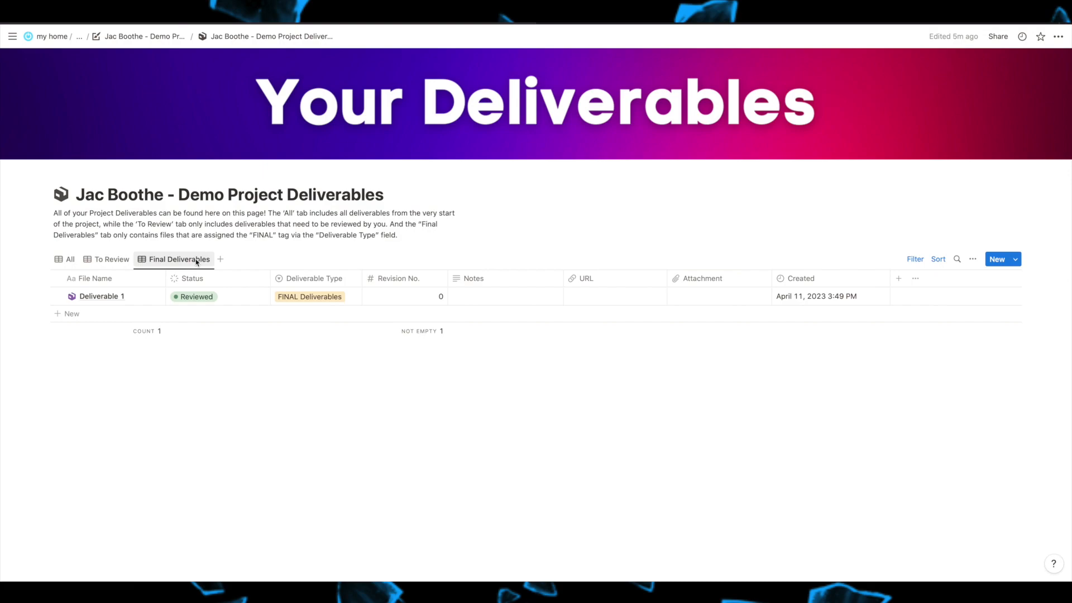
{"action": "left_click", "coordinate": [310, 297]}
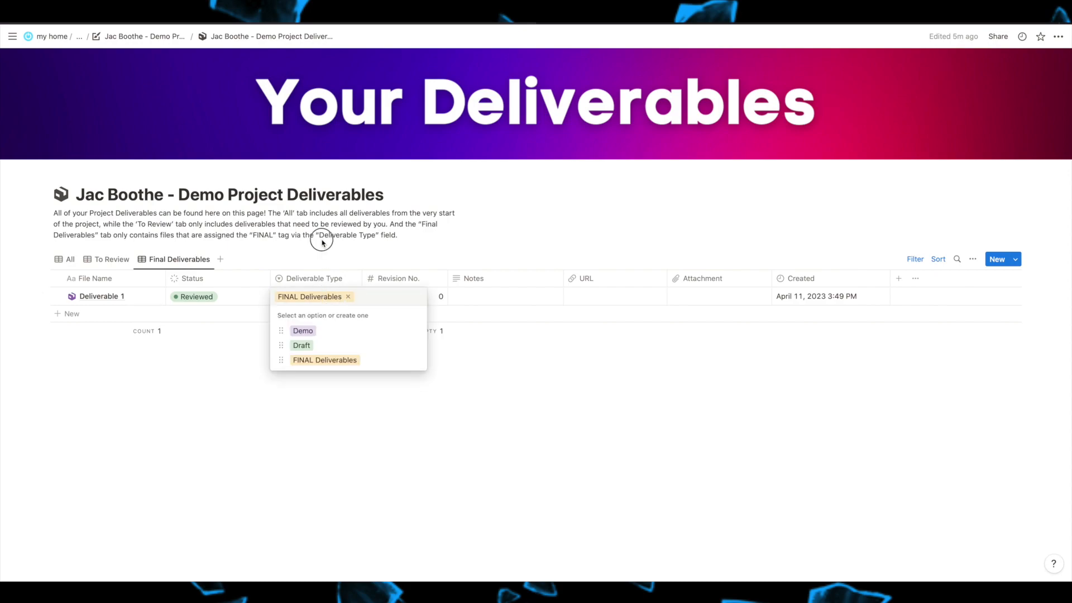
{"action": "key", "text": "Escape"}
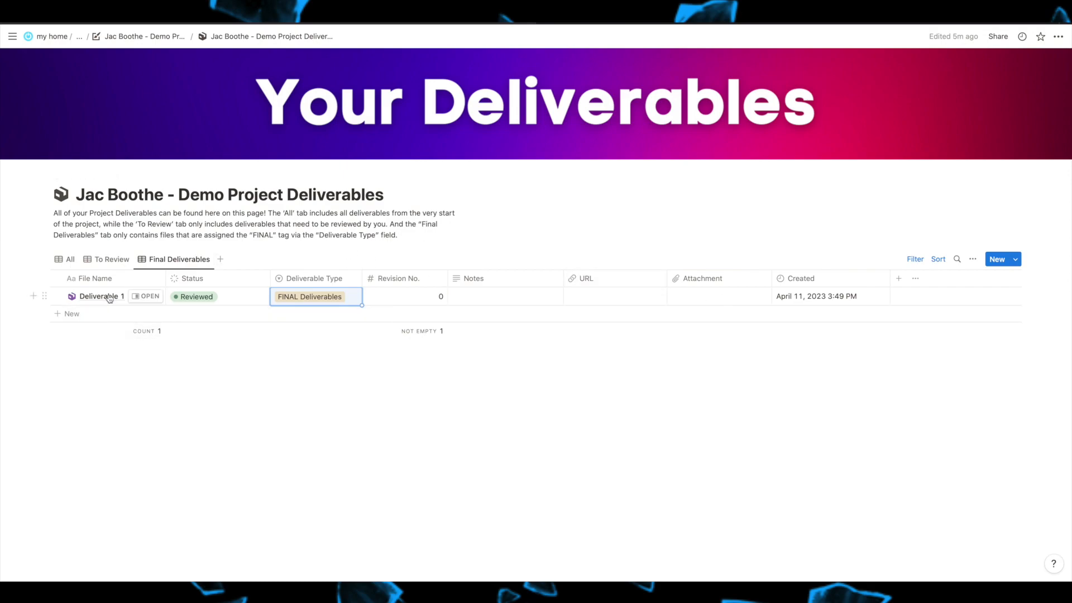
Return to the All view of the deliverables and go back to the Demo Project page
{"action": "left_click", "coordinate": [61, 259]}
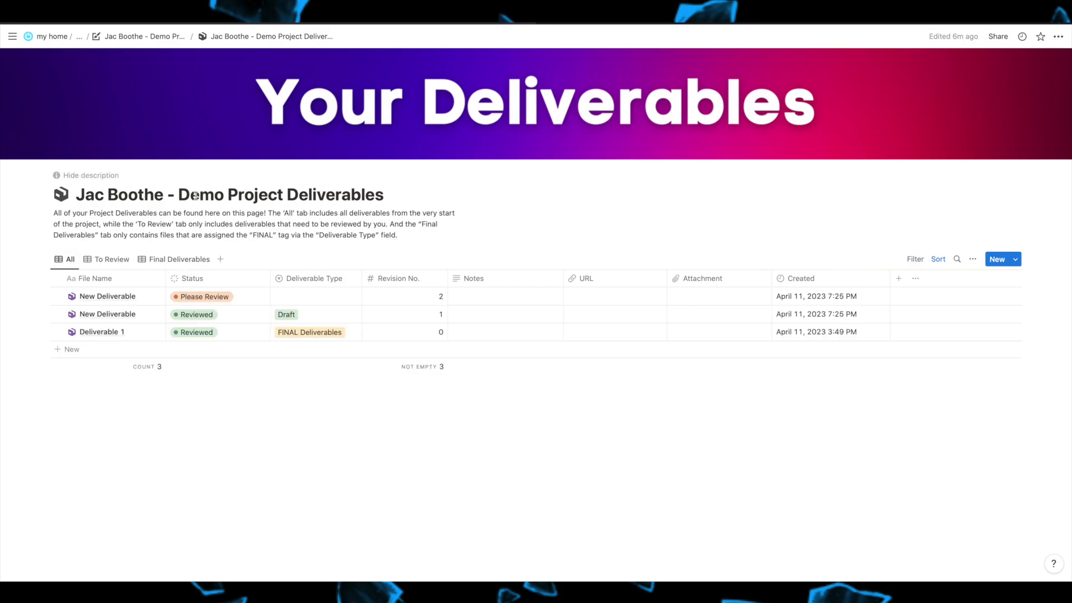
{"action": "left_click", "coordinate": [152, 36]}
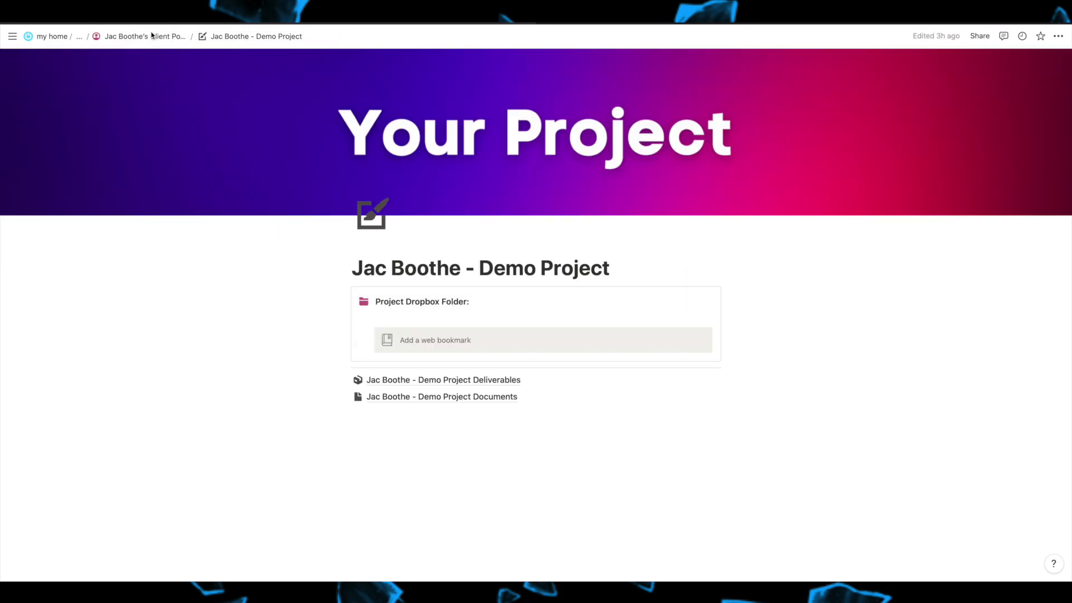
Open the Demo Project Documents database and examine the Status and Document Type options of Document 2
{"action": "left_click", "coordinate": [462, 396]}
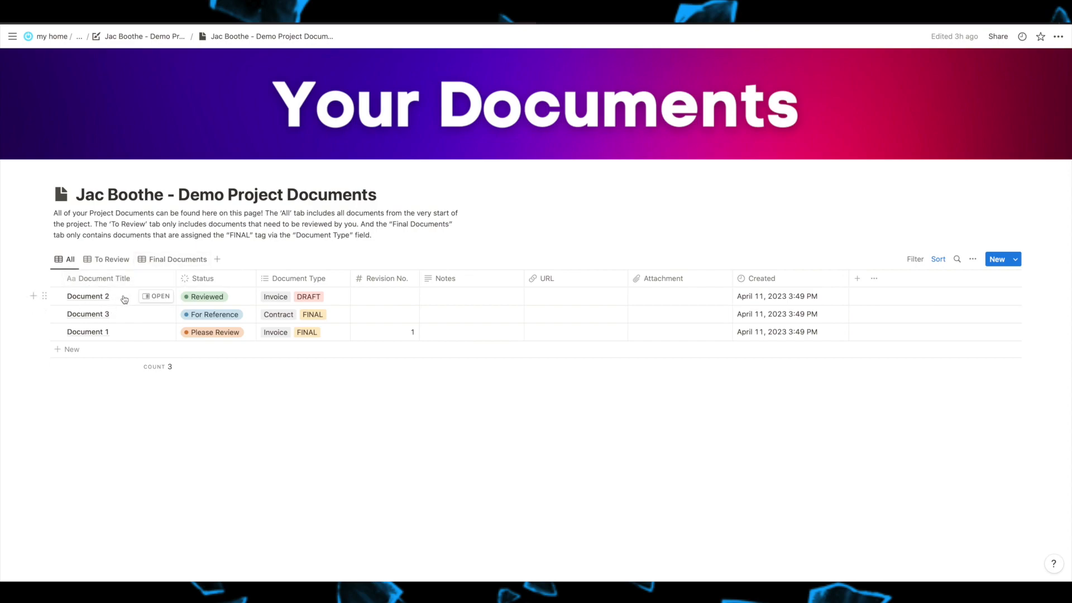
{"action": "left_click", "coordinate": [223, 295]}
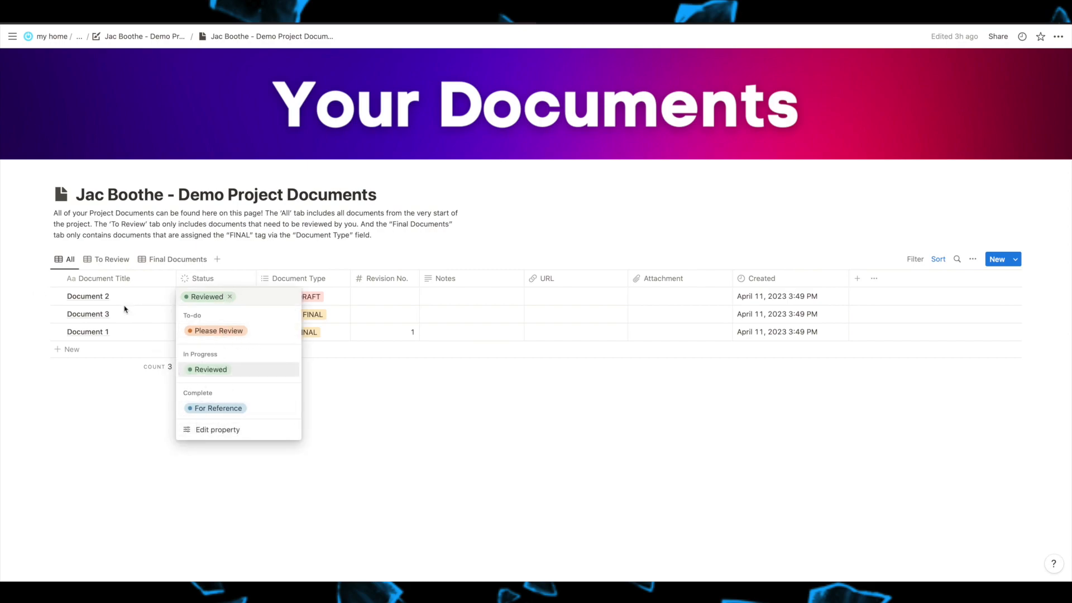
{"action": "key", "text": "Escape"}
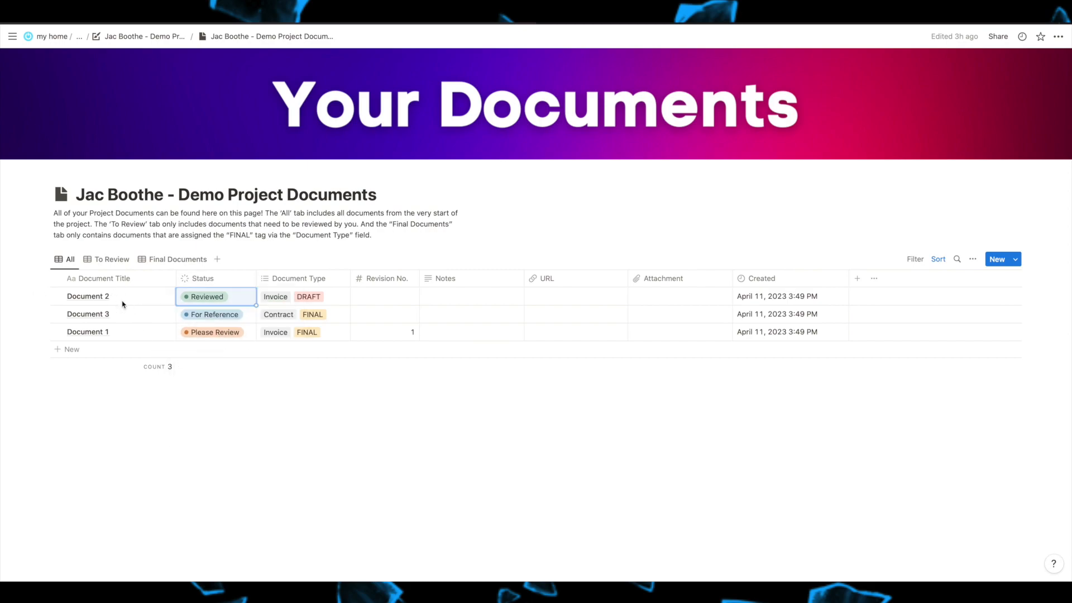
{"action": "left_click", "coordinate": [310, 297]}
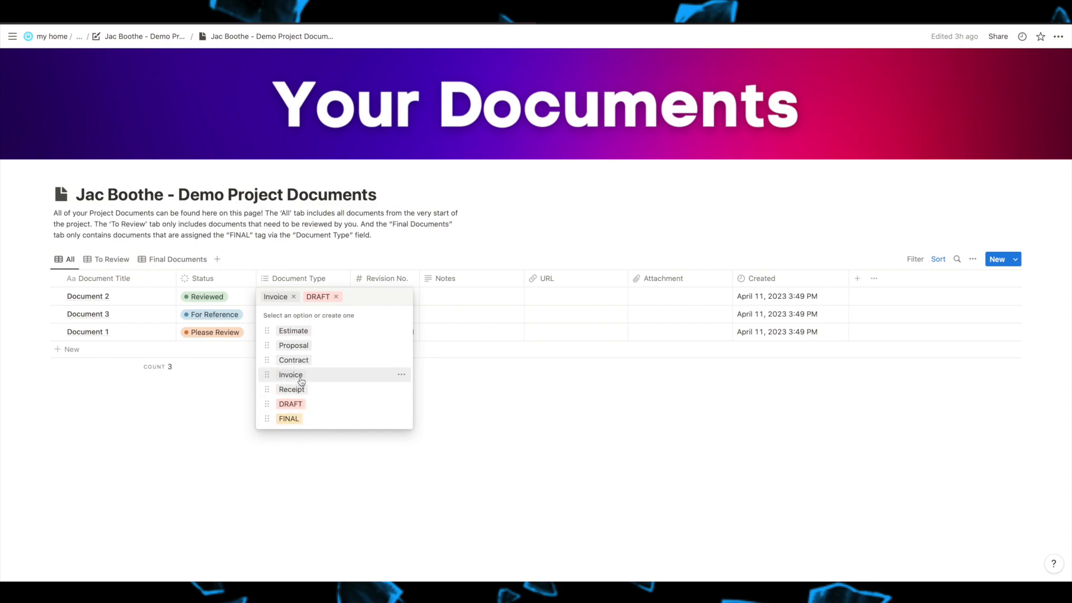
{"action": "key", "text": "Escape"}
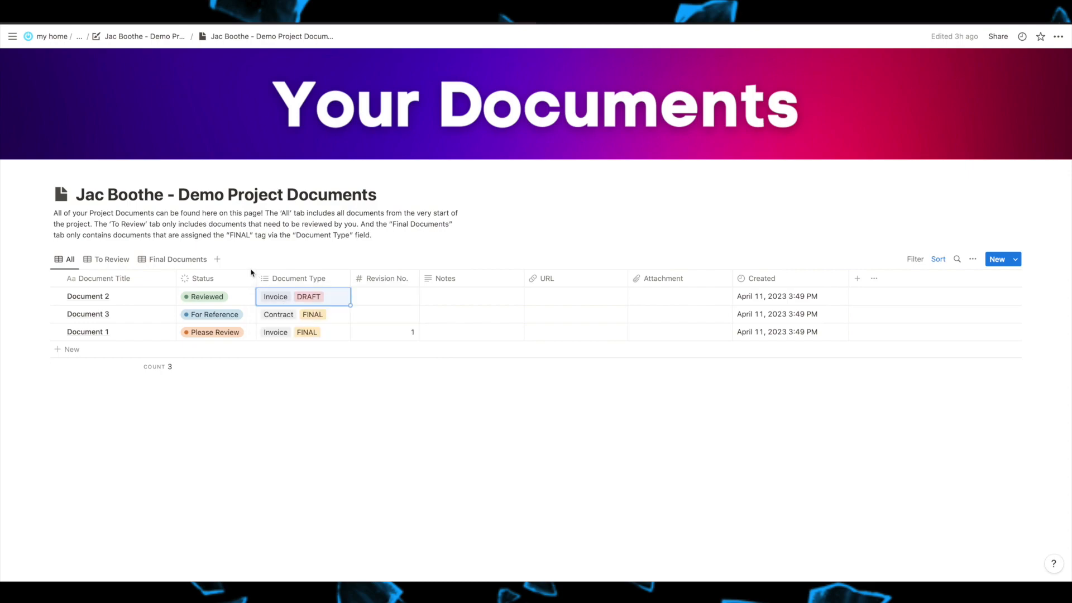
Change the Document Type of Document 2 by removing the Invoice tag and adding Contract alongside DRAFT
{"action": "left_click", "coordinate": [299, 301]}
{"action": "left_click", "coordinate": [296, 357]}
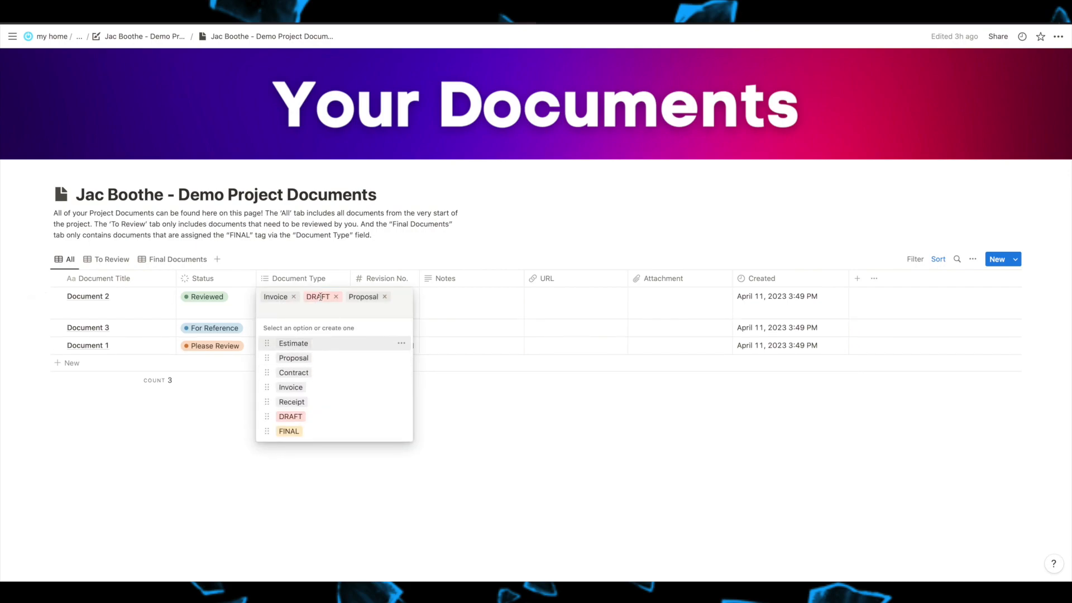
{"action": "left_click", "coordinate": [293, 297]}
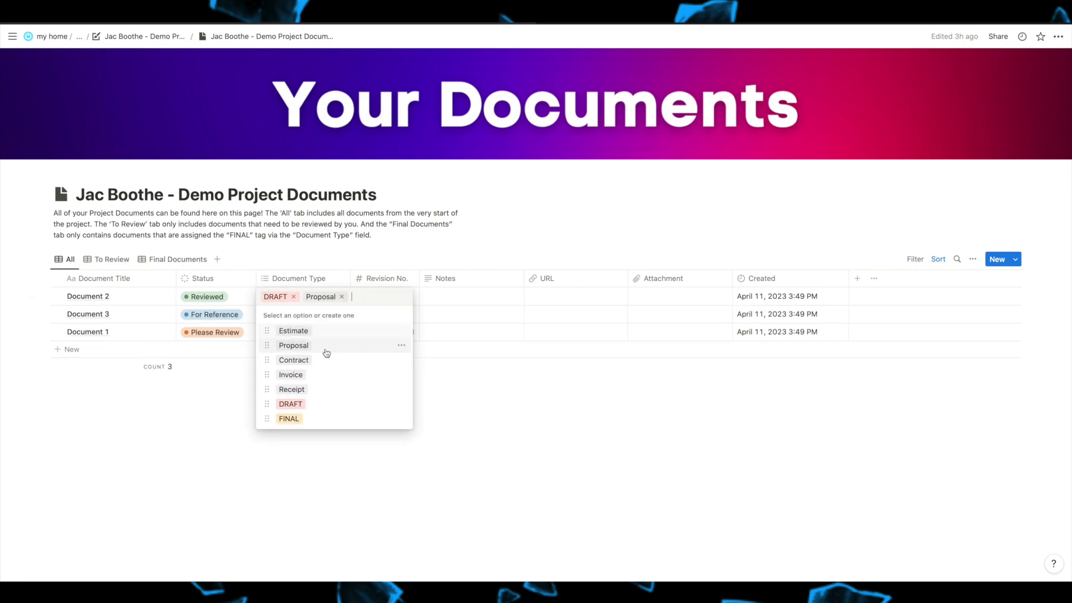
{"action": "left_click", "coordinate": [342, 296]}
{"action": "left_click", "coordinate": [293, 359]}
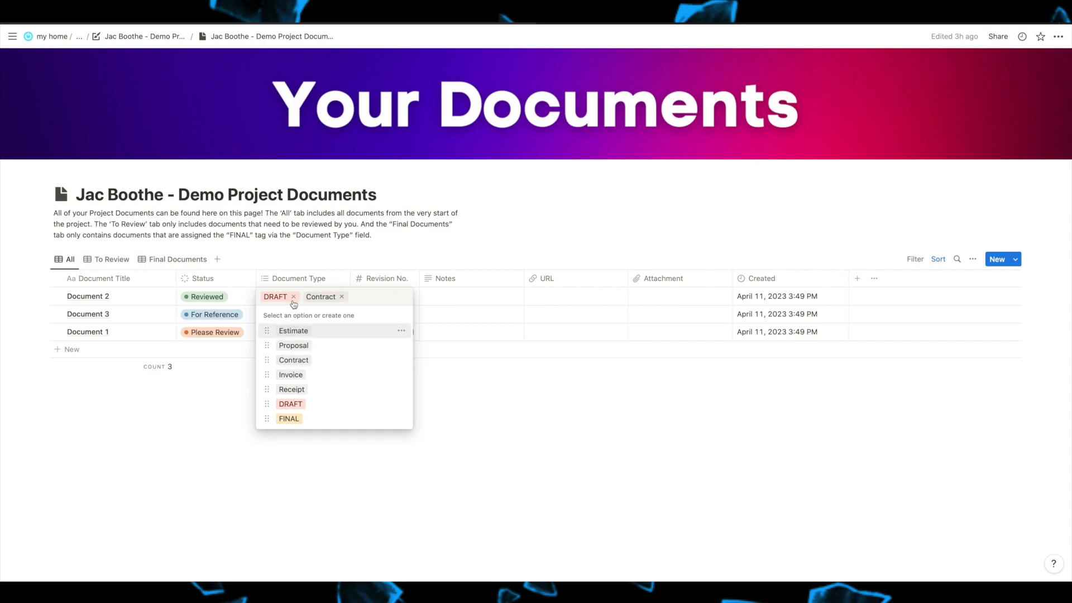
{"action": "left_click", "coordinate": [291, 260]}
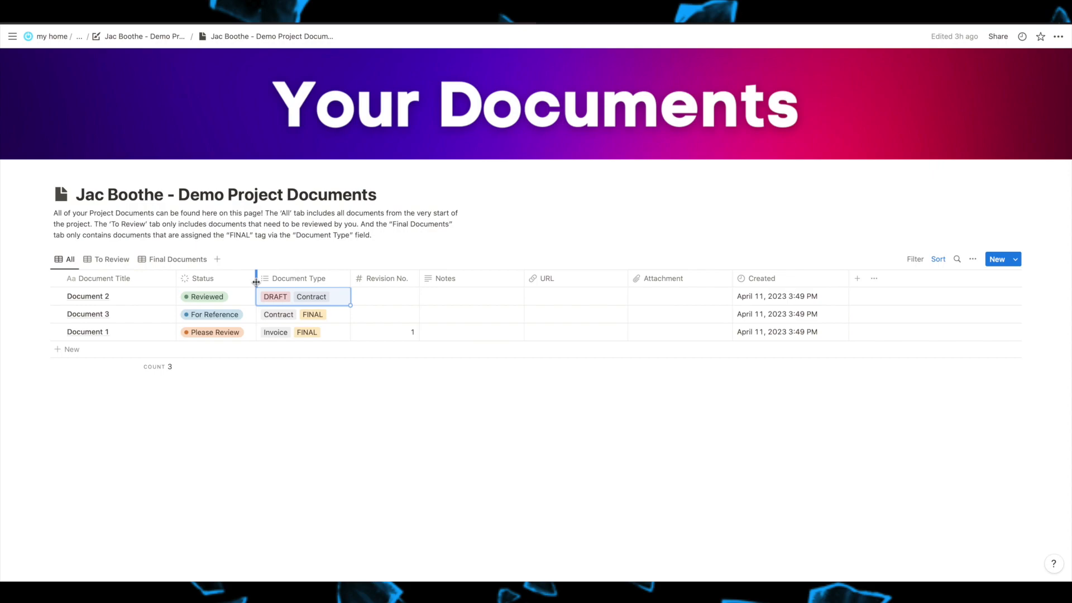
Set the Revision No. of Document 3 to 3
{"action": "left_click", "coordinate": [390, 294]}
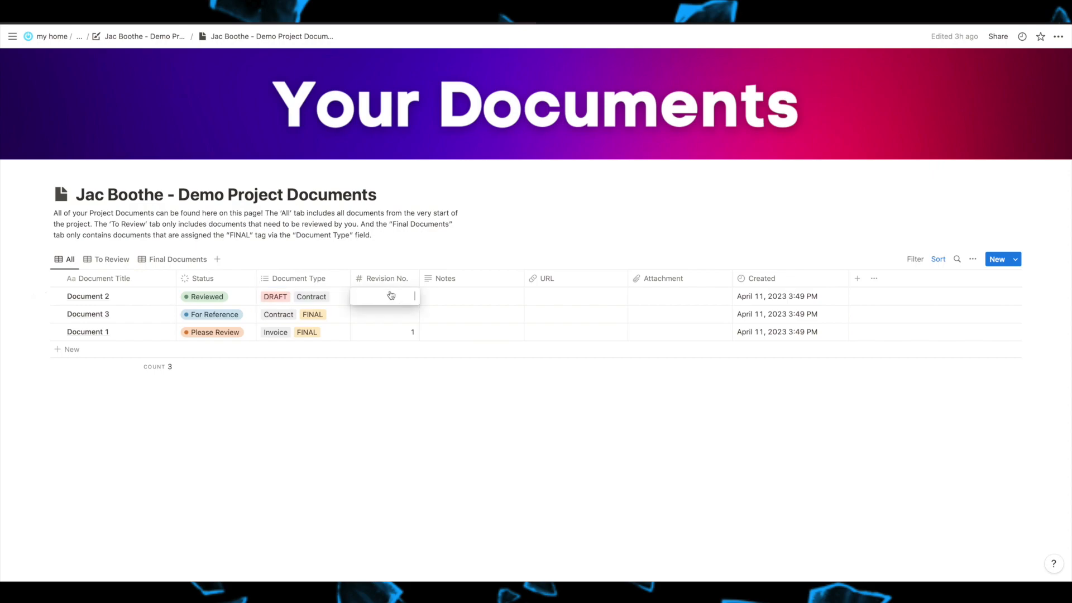
{"action": "key", "text": "Escape"}
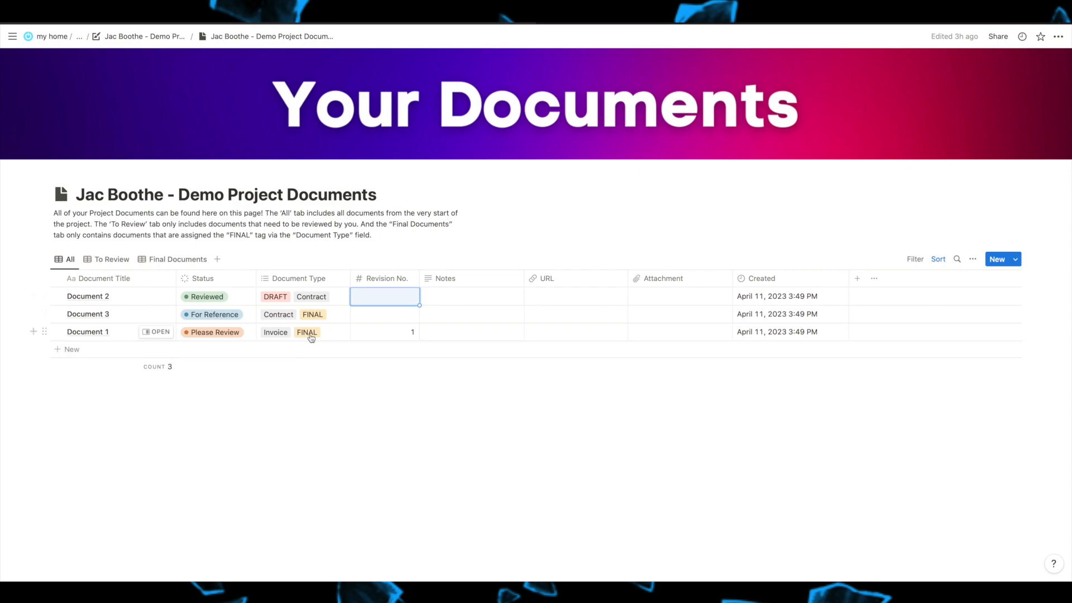
{"action": "left_click", "coordinate": [390, 317]}
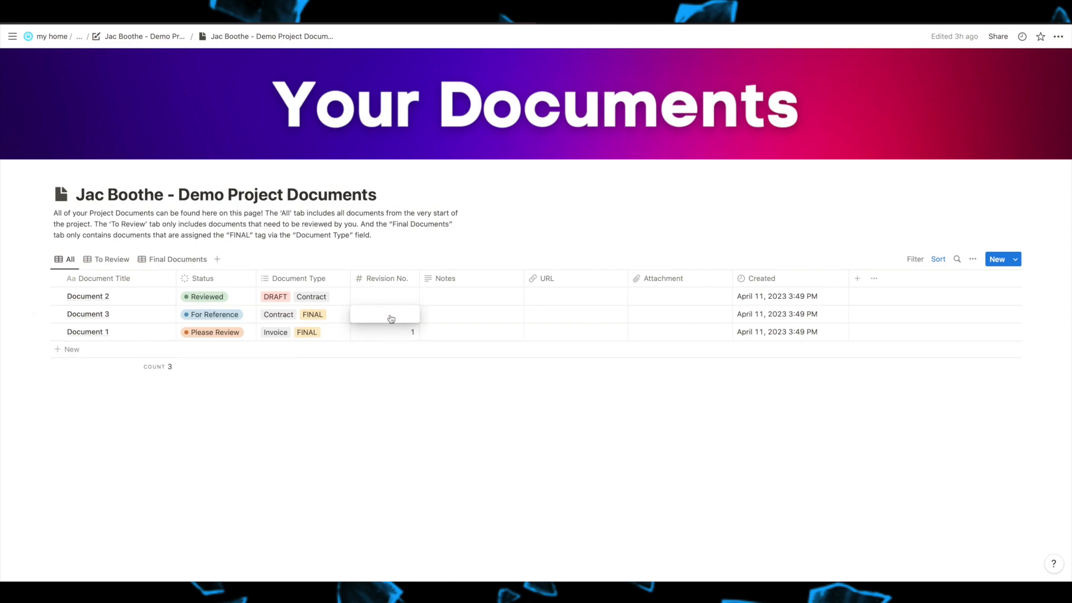
{"action": "type", "text": "3"}
{"action": "key", "text": "Return"}
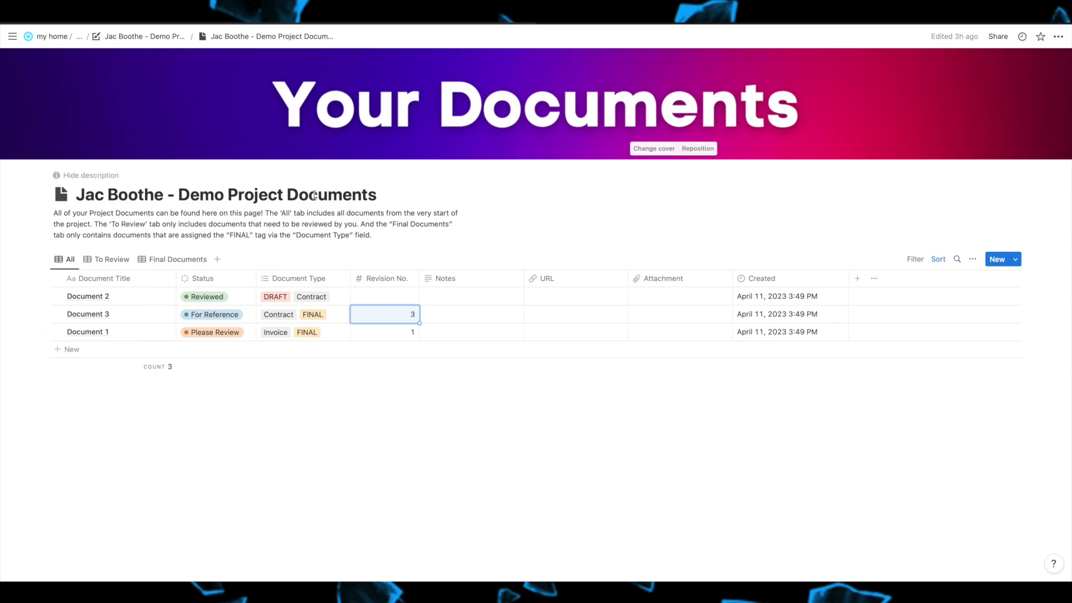
Compare the To Review and Final Documents views of the Documents database and return to the Client Portal Template page
{"action": "left_click", "coordinate": [102, 260]}
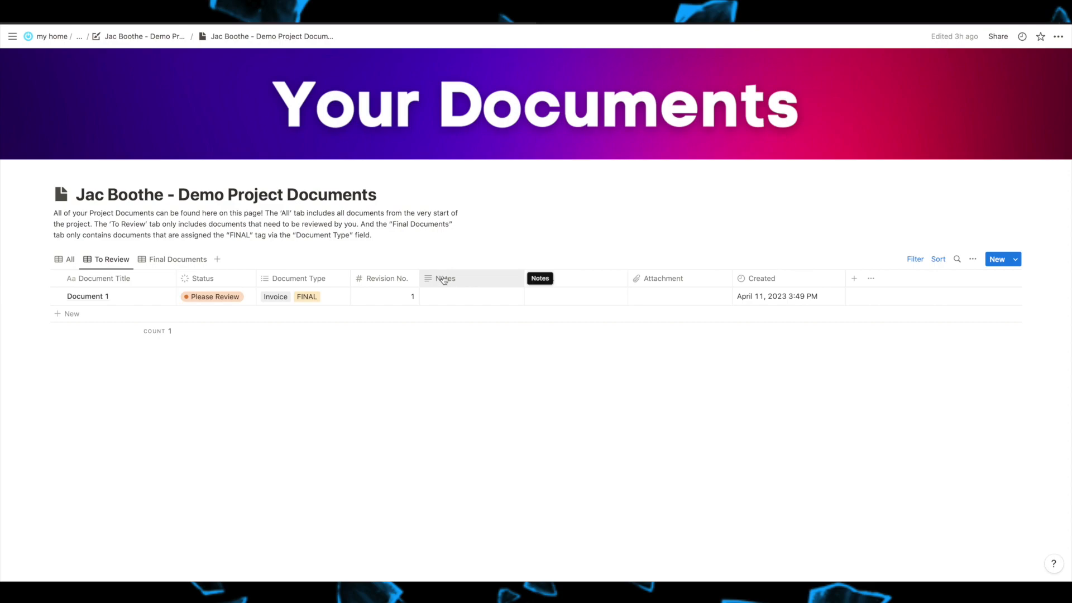
{"action": "left_click", "coordinate": [173, 259]}
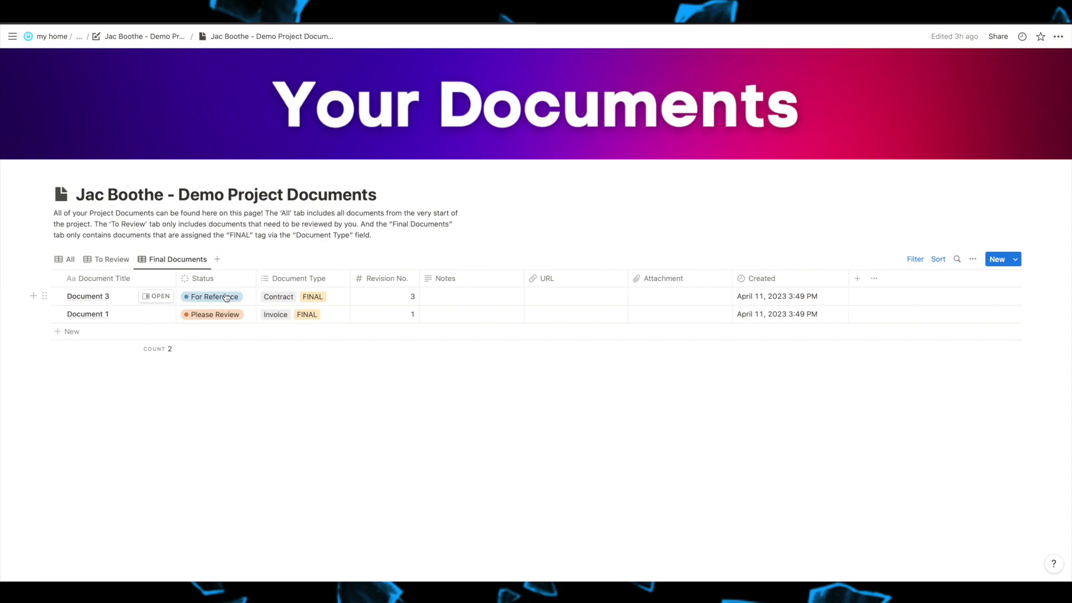
{"action": "left_click", "coordinate": [144, 37]}
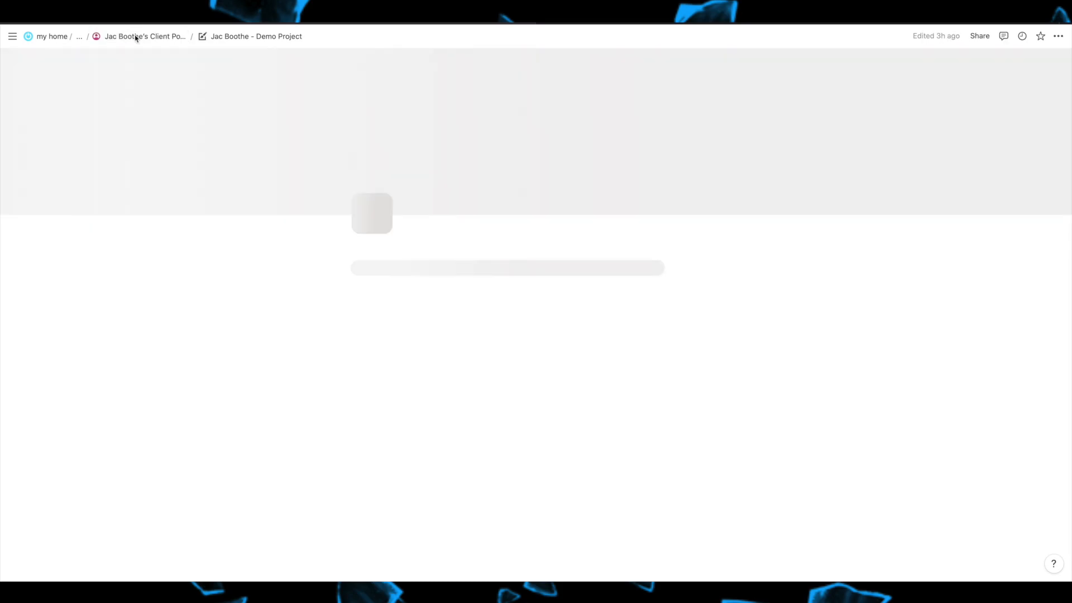
{"action": "left_click", "coordinate": [144, 37]}
{"action": "left_click", "coordinate": [144, 37]}
{"action": "scroll", "coordinate": [433, 252], "scroll_direction": "down", "scroll_amount": 5}
{"action": "scroll", "coordinate": [433, 252], "scroll_direction": "up", "scroll_amount": 5}
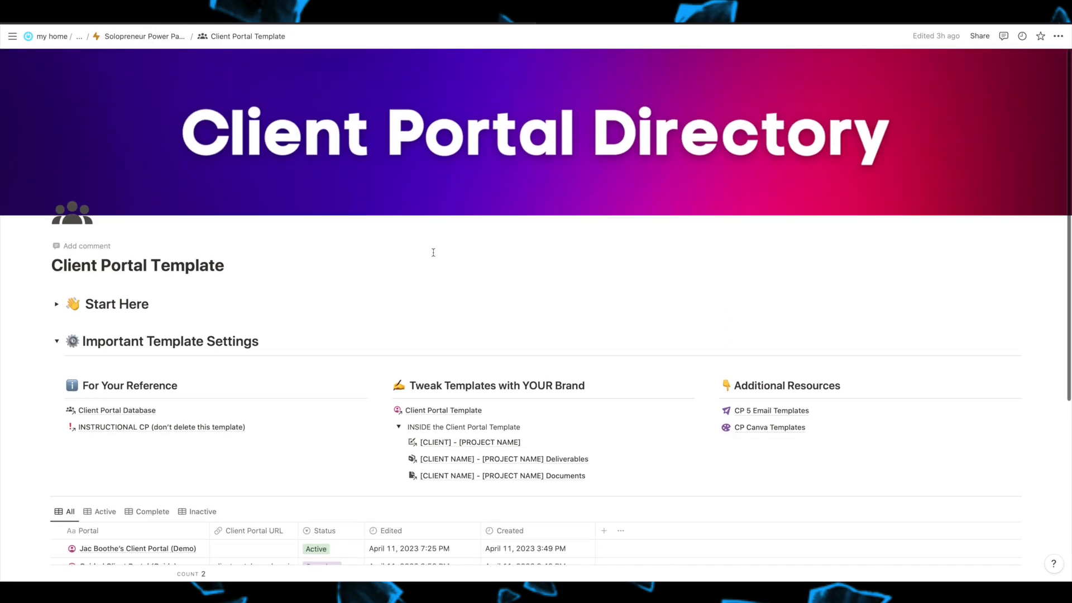
Open the CP 5 Email Templates page and expand the New Client Portal Created Email Template to read its text
{"action": "left_click", "coordinate": [780, 411]}
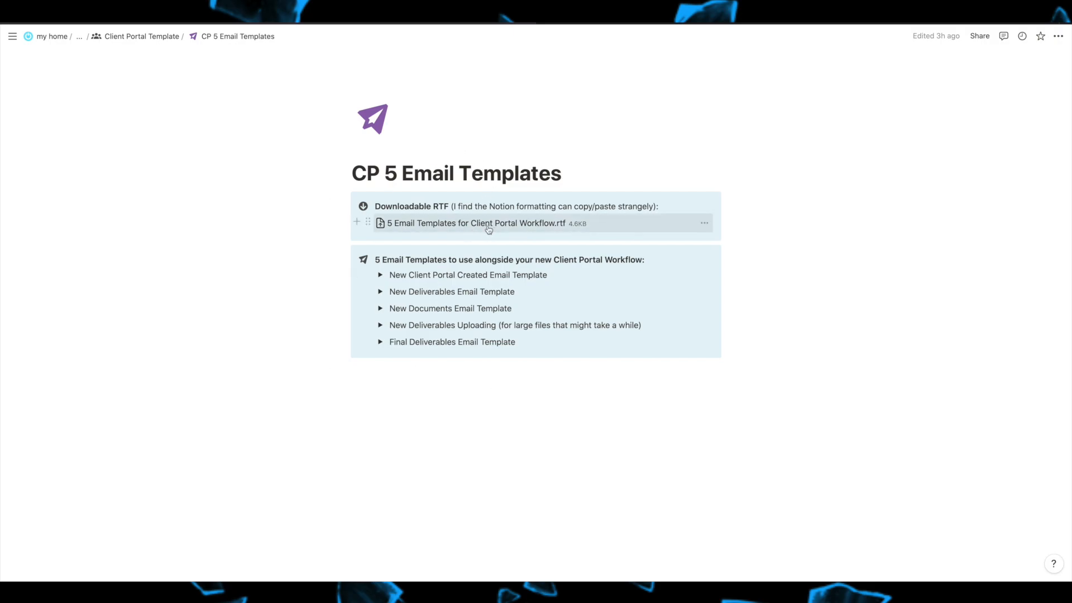
{"action": "left_click", "coordinate": [380, 275]}
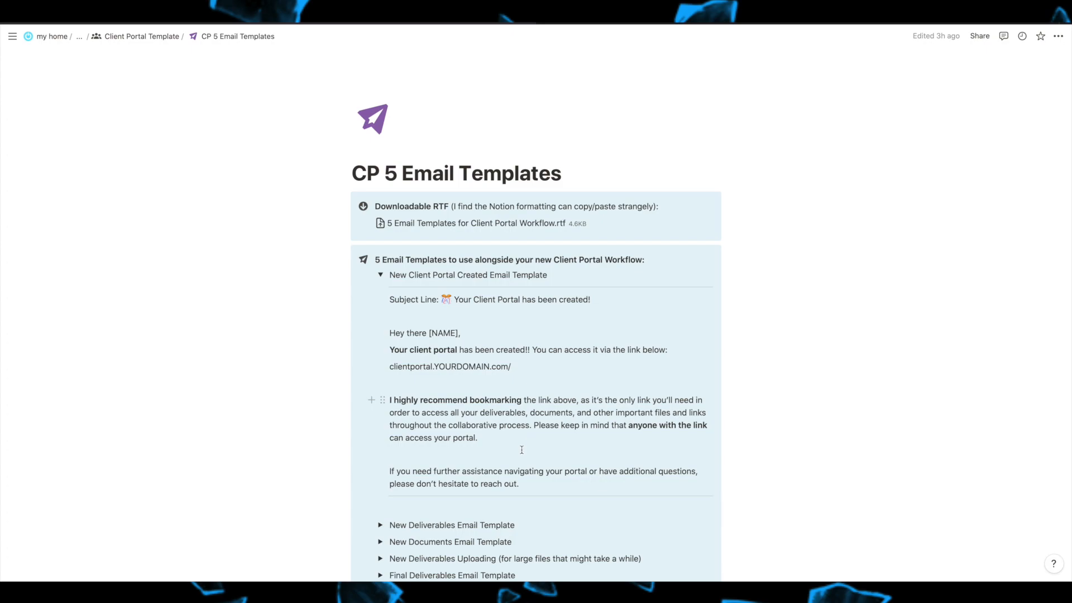
{"action": "left_click", "coordinate": [524, 482]}
{"action": "scroll", "coordinate": [421, 339], "scroll_direction": "down", "scroll_amount": 3}
{"action": "scroll", "coordinate": [430, 323], "scroll_direction": "up", "scroll_amount": 5}
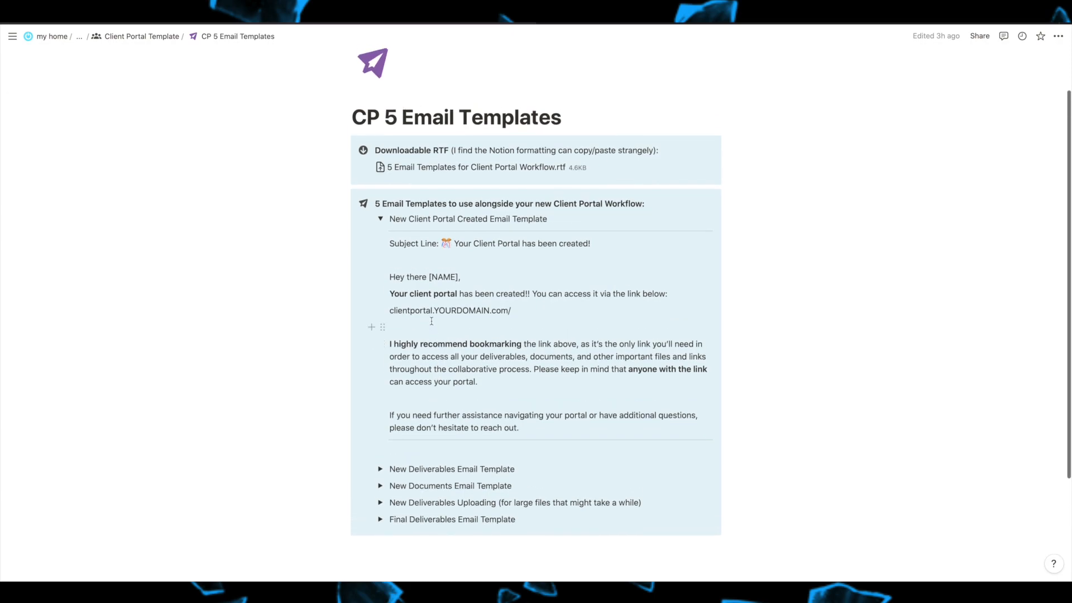